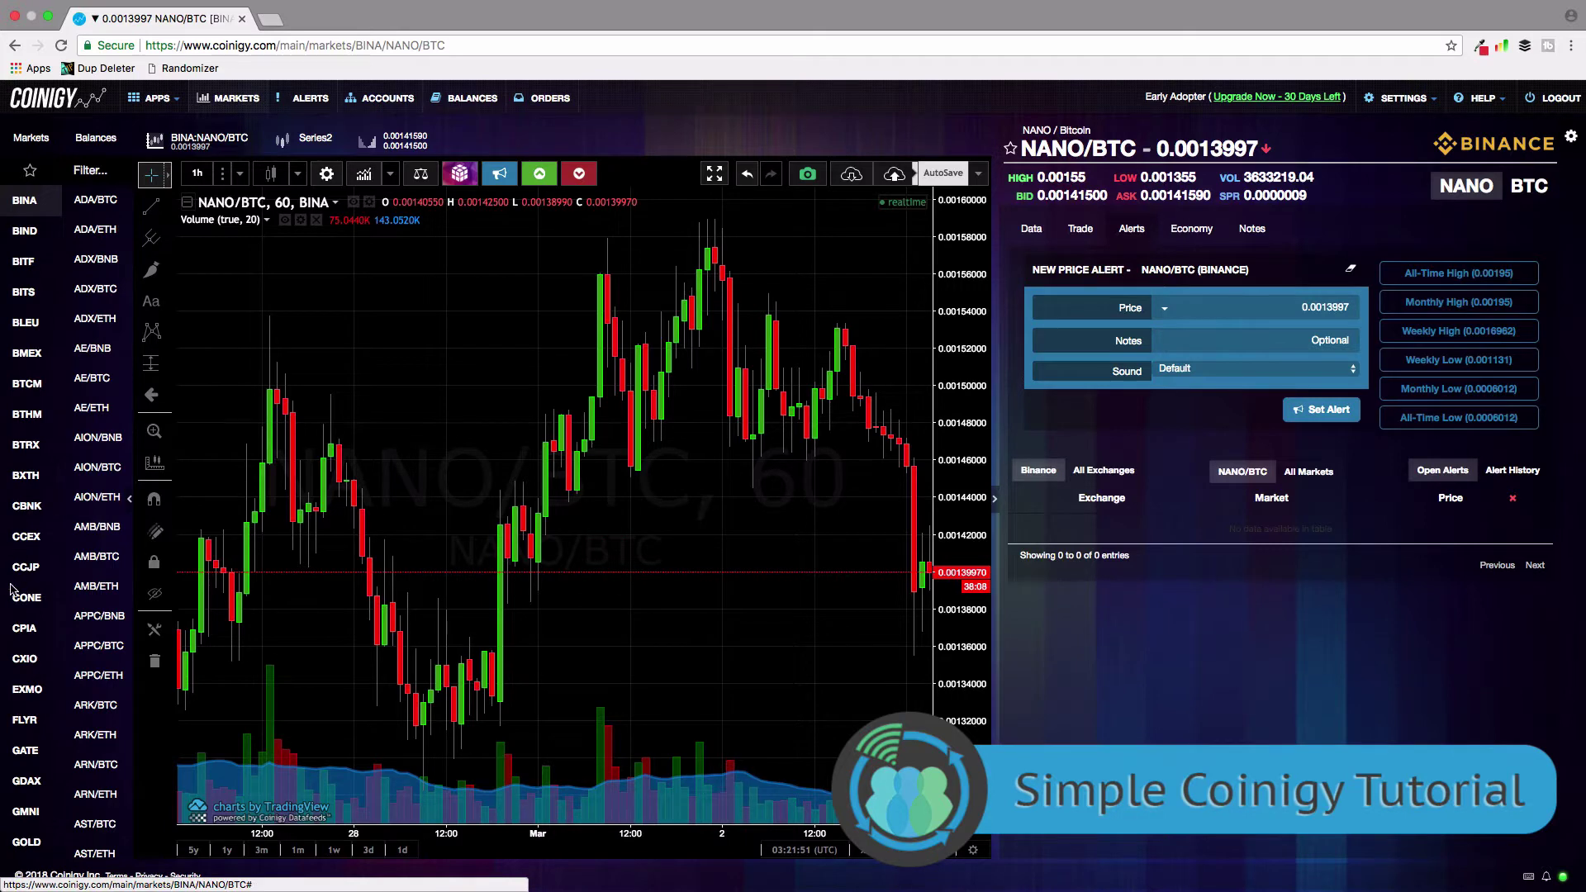
Show the YObit exchange's markets and select the HAC/BTC pair
scroll(13, 589, down, 7)
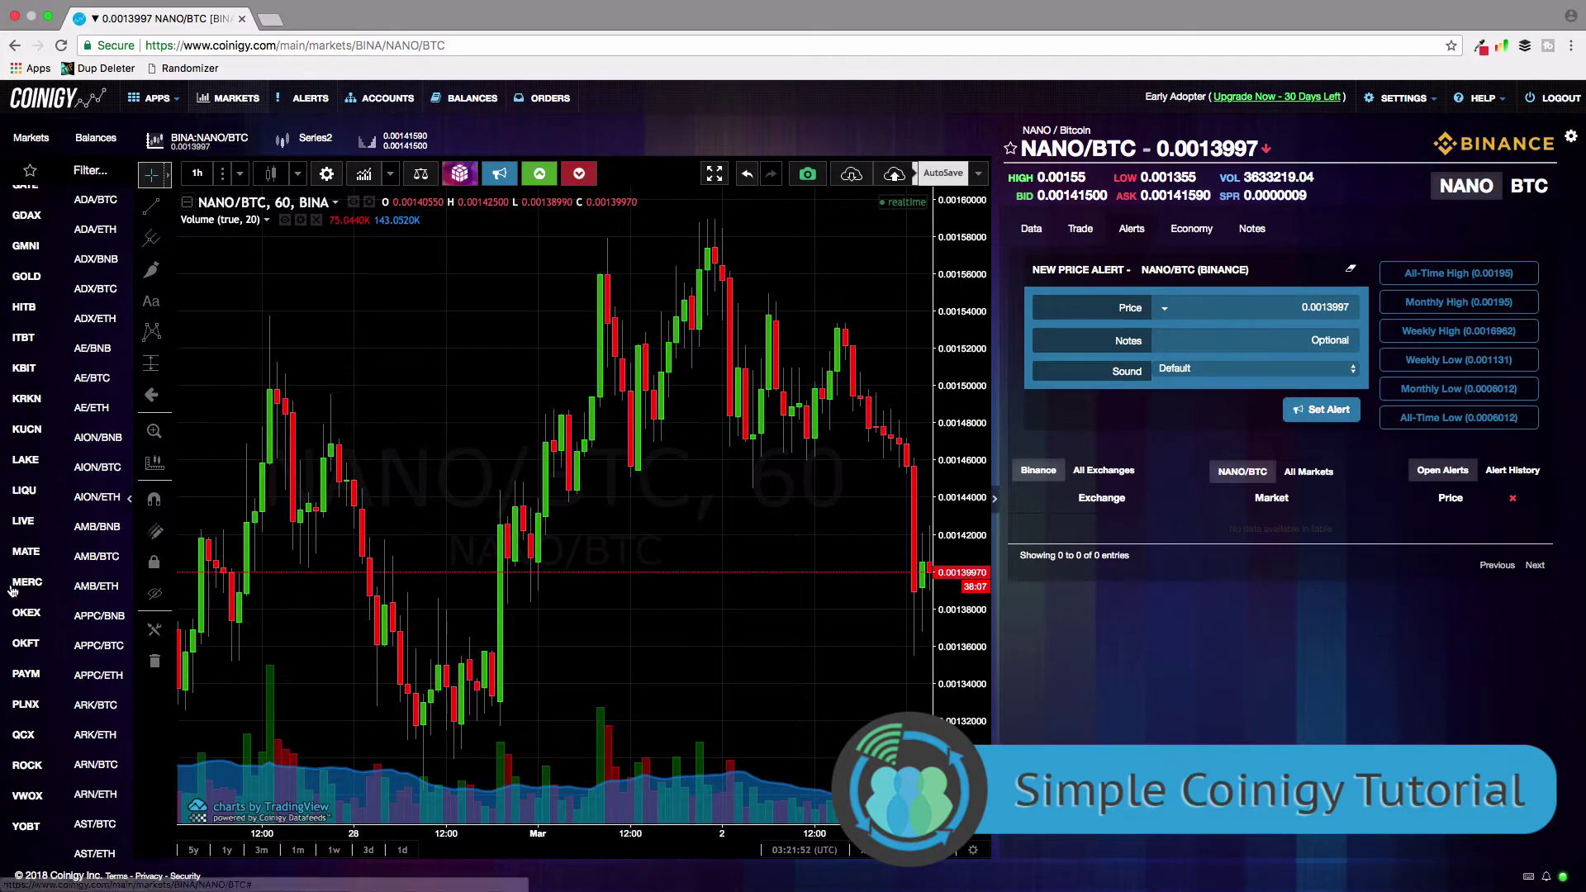
click(21, 834)
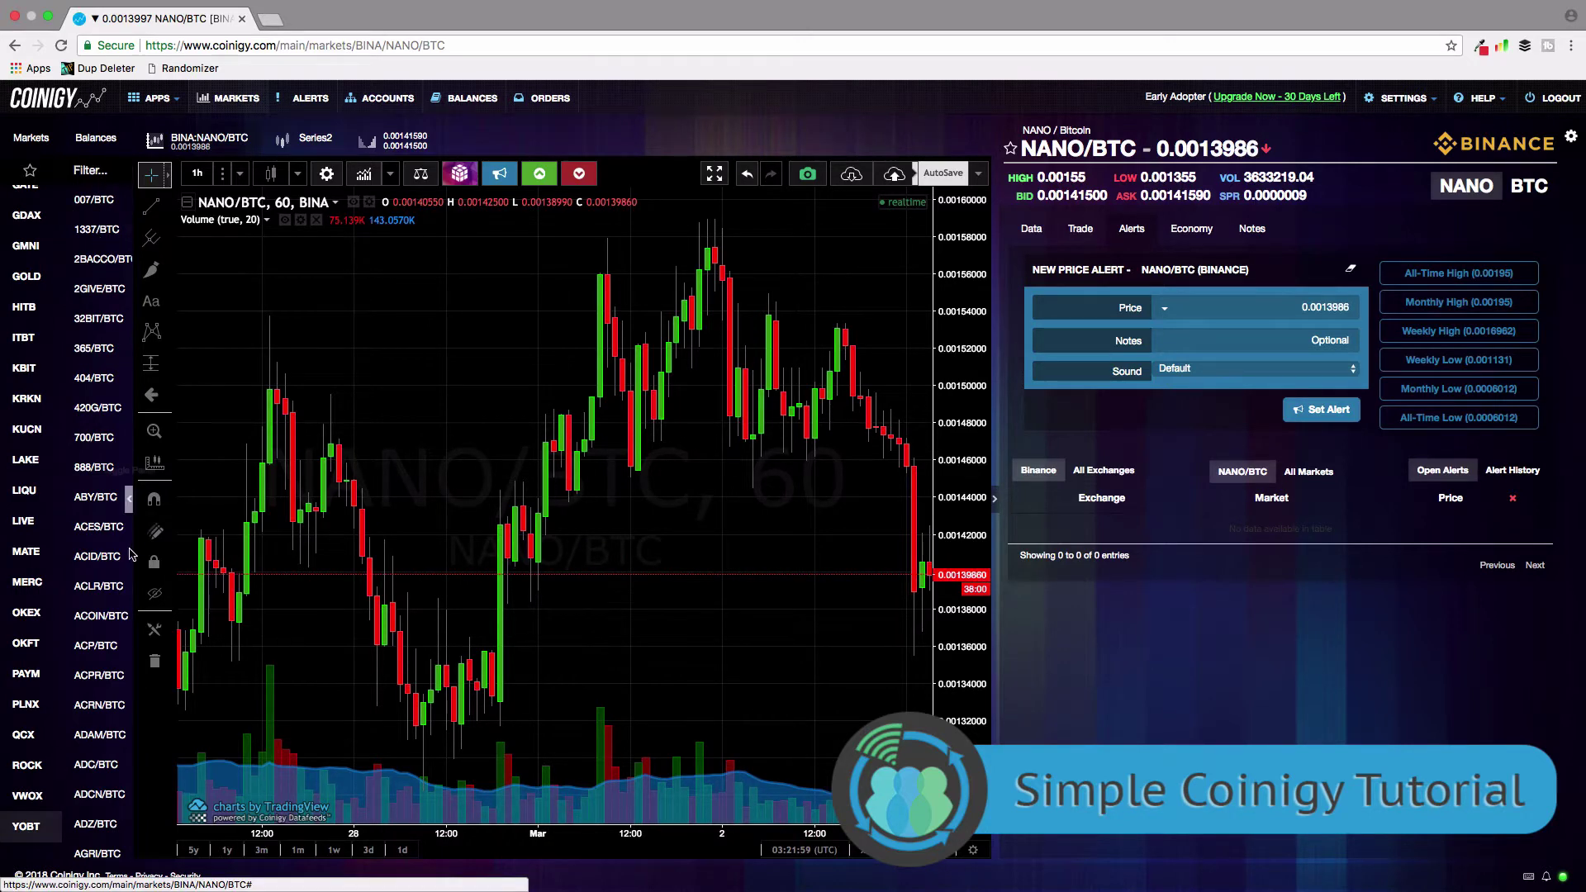
scroll(105, 633, down, 15)
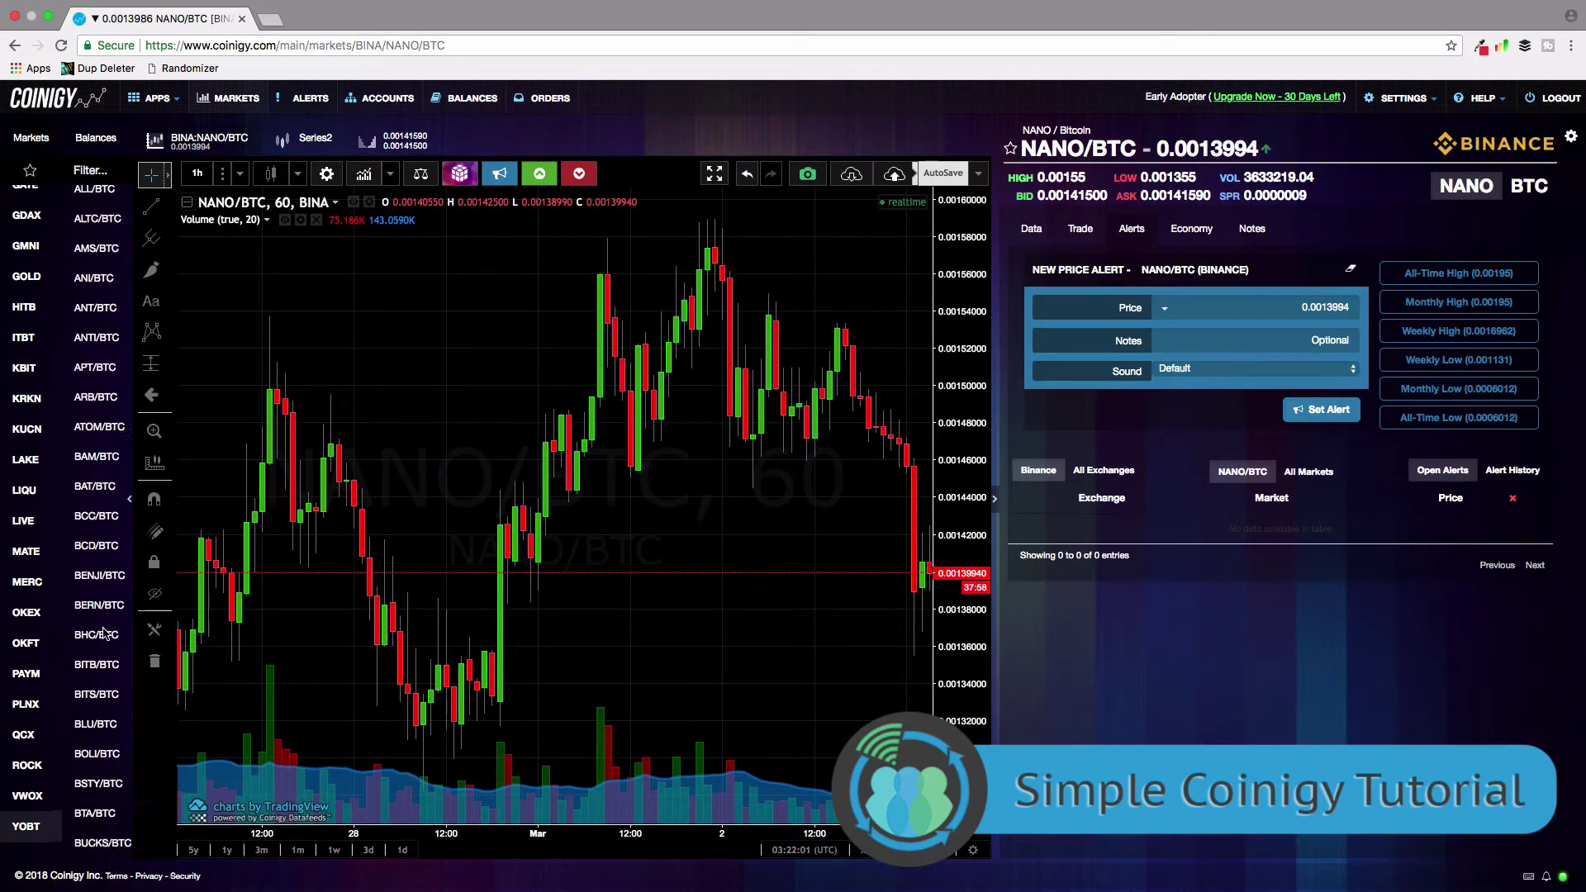
scroll(105, 634, down, 10)
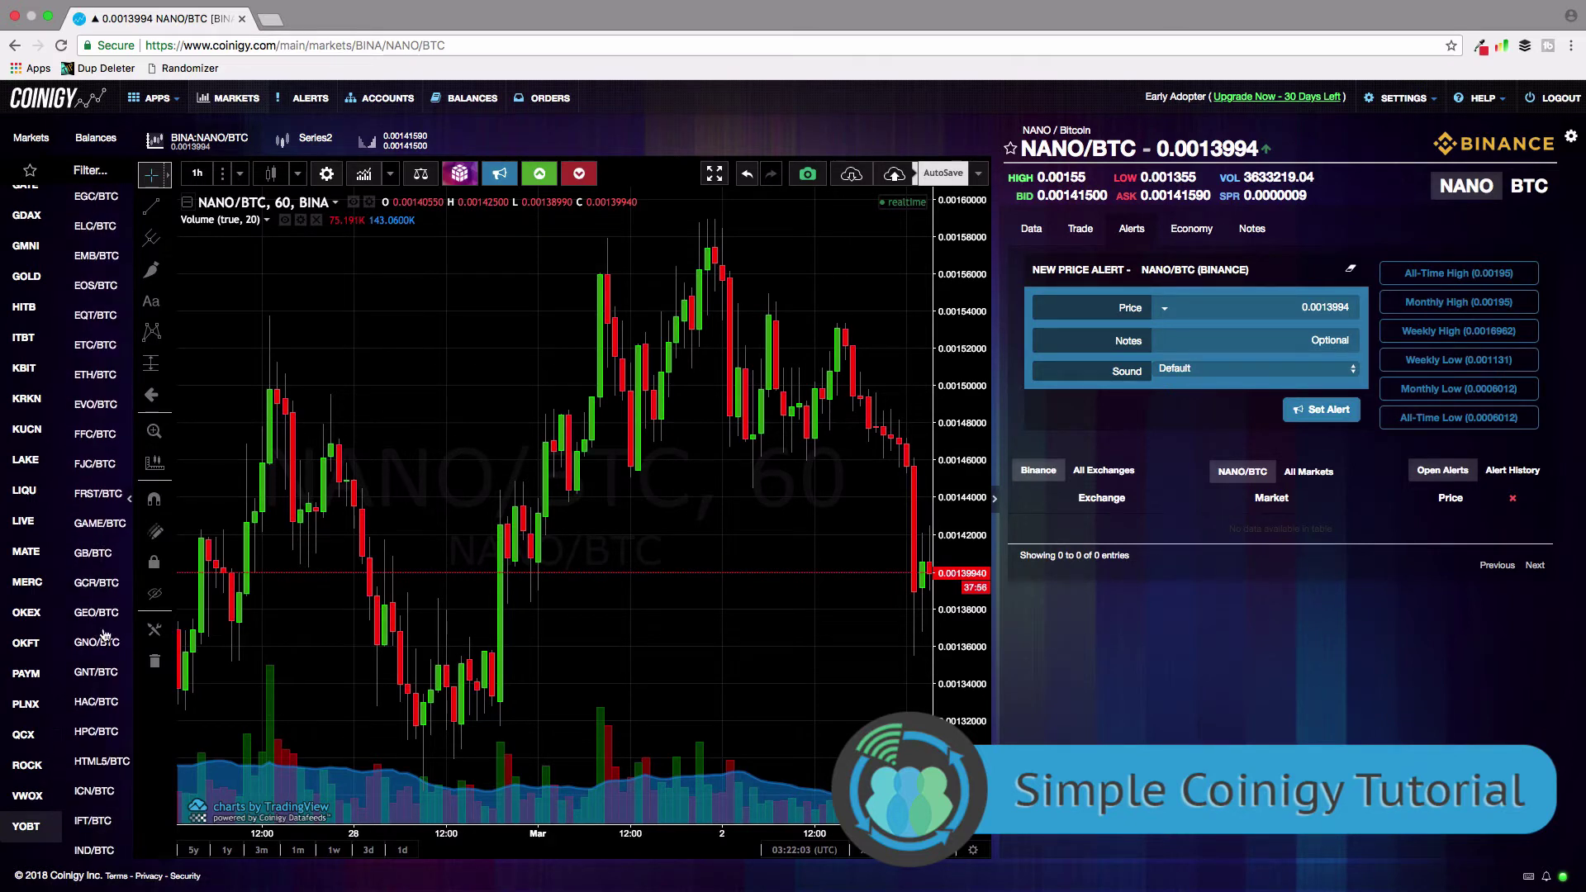
scroll(103, 632, down, 2)
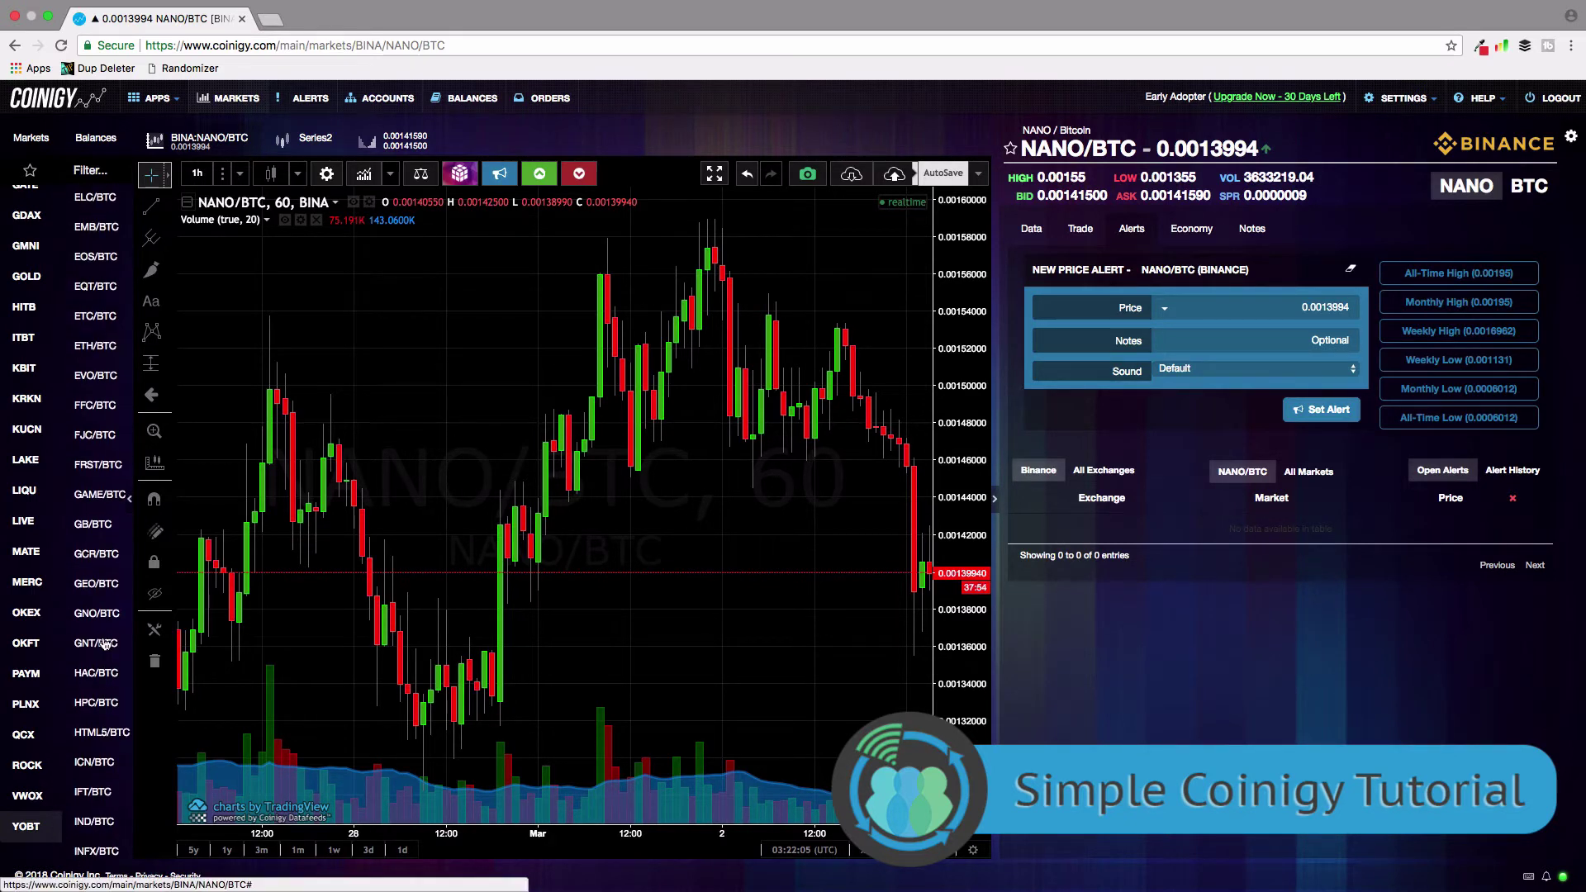
scroll(105, 642, down, 1)
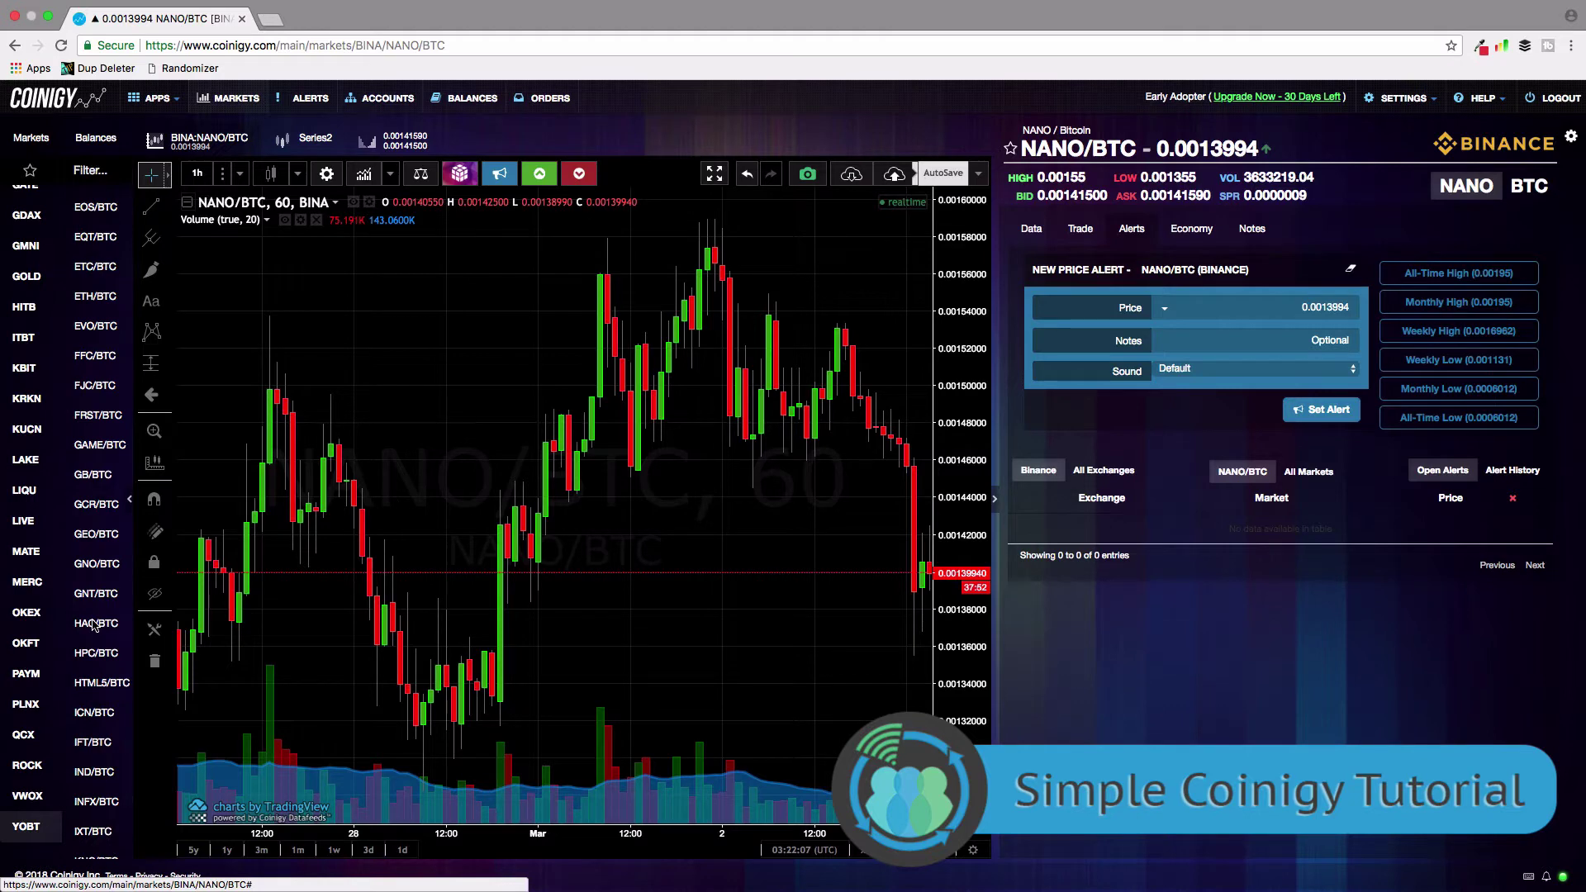
click(94, 626)
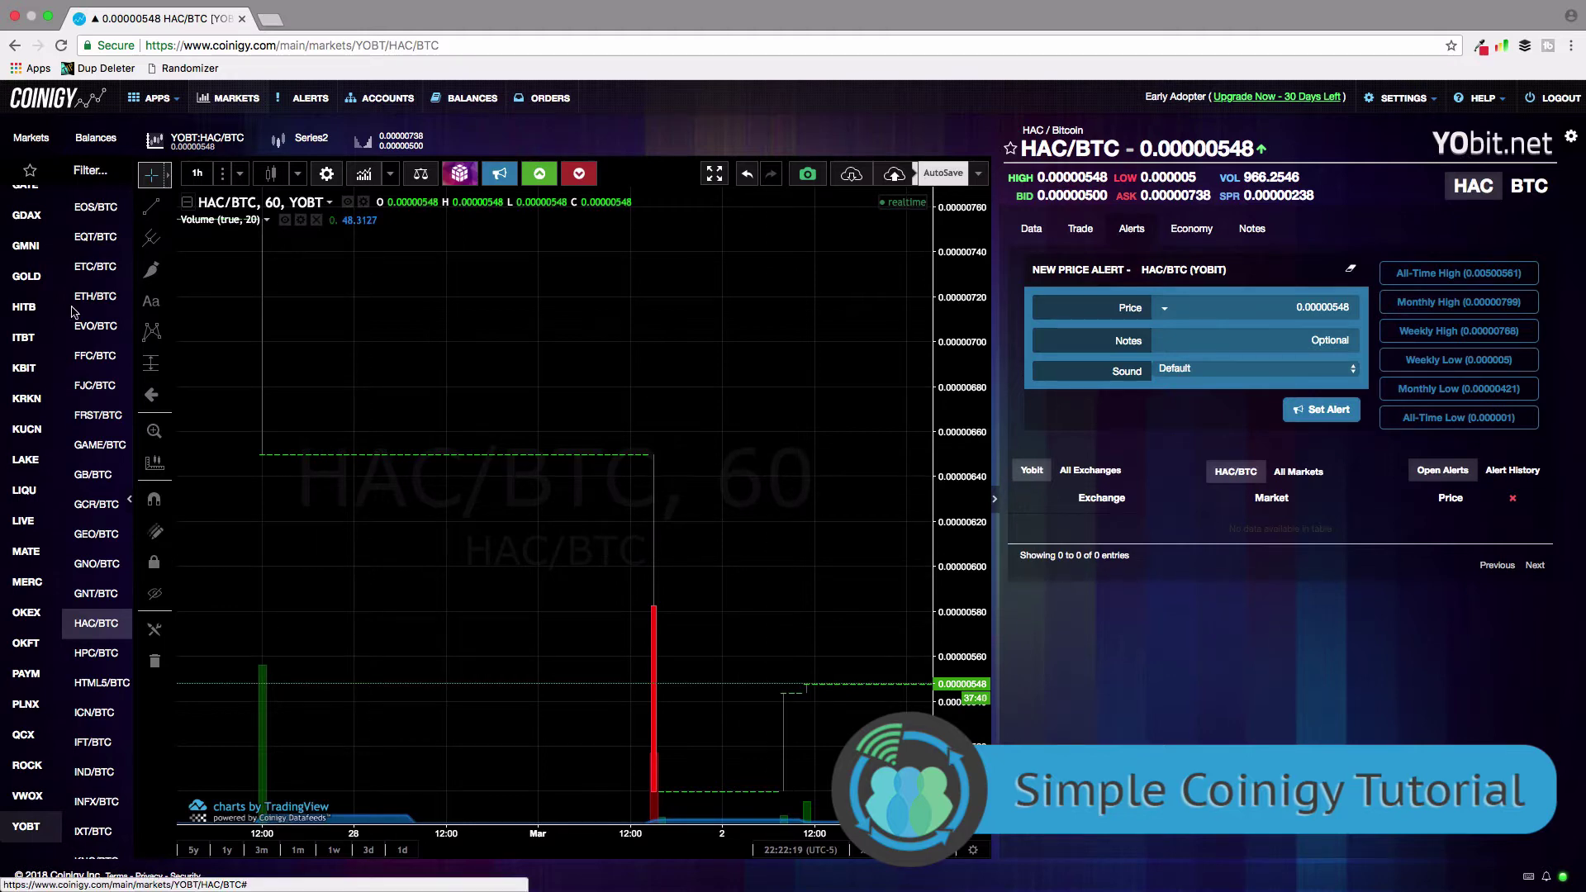
Reload the Binance NANO/BTC chart from the left market list
scroll(90, 463, up, 15)
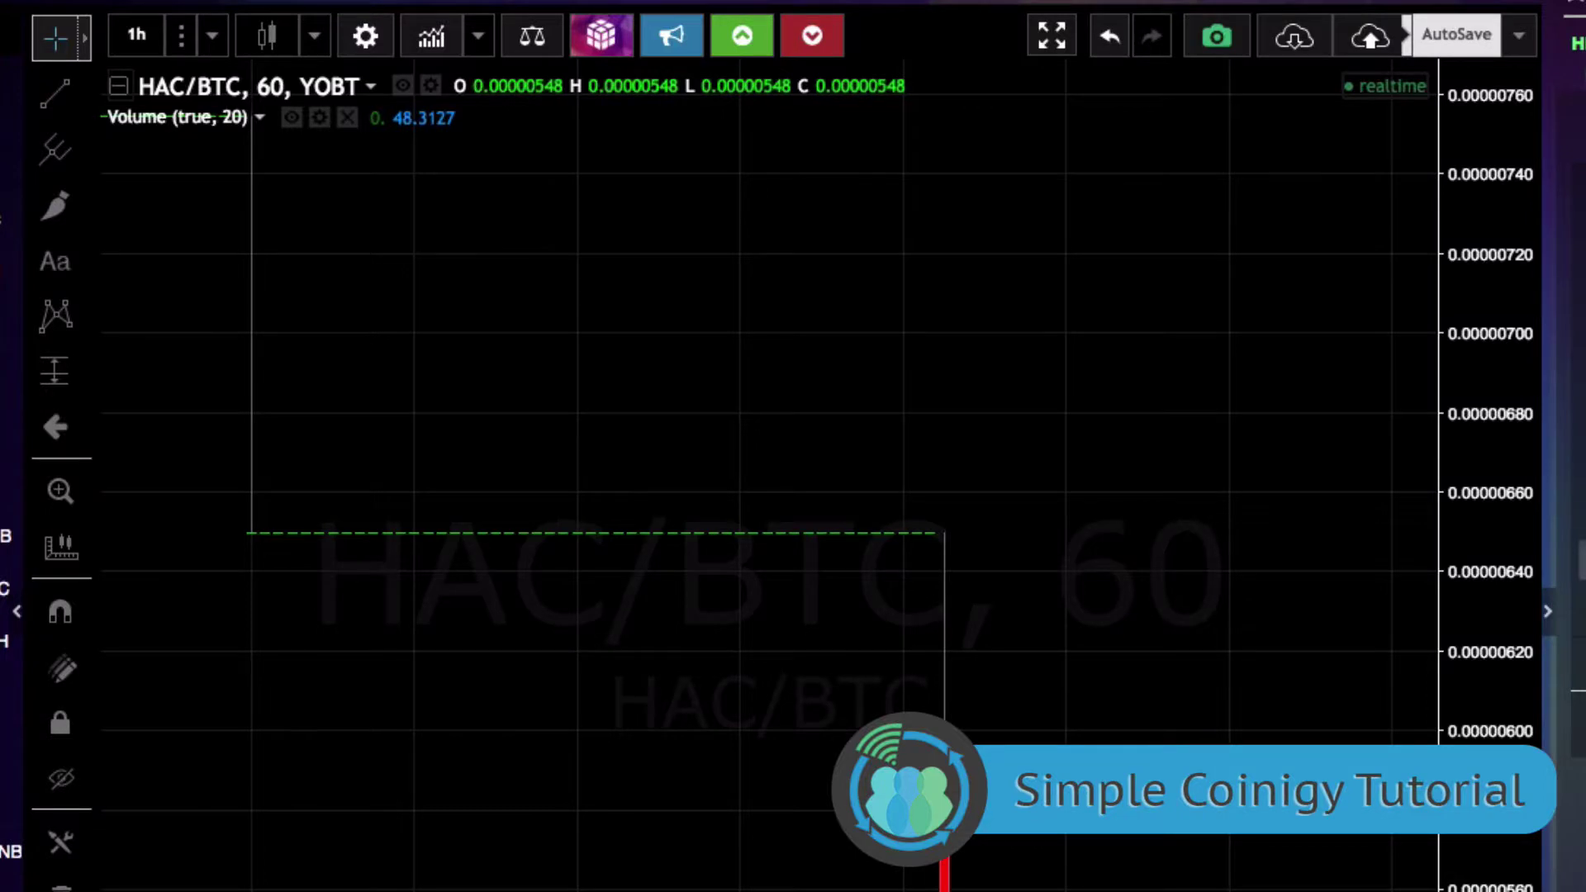
click(9, 588)
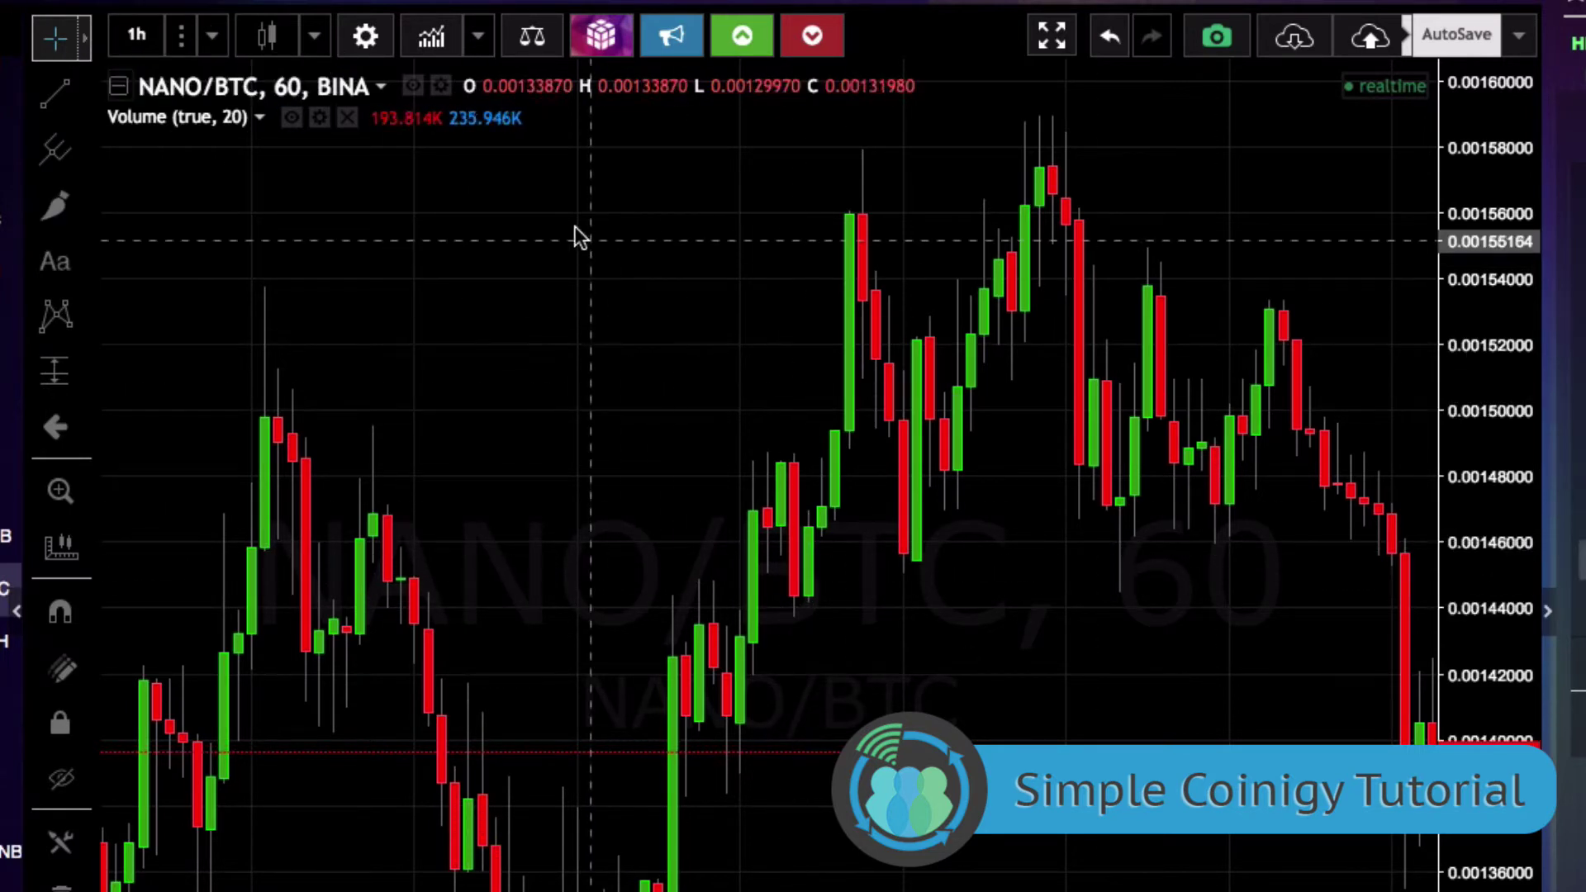
Set the NANO/BTC chart to a 1-hour interval after trying the custom interval box
click(142, 41)
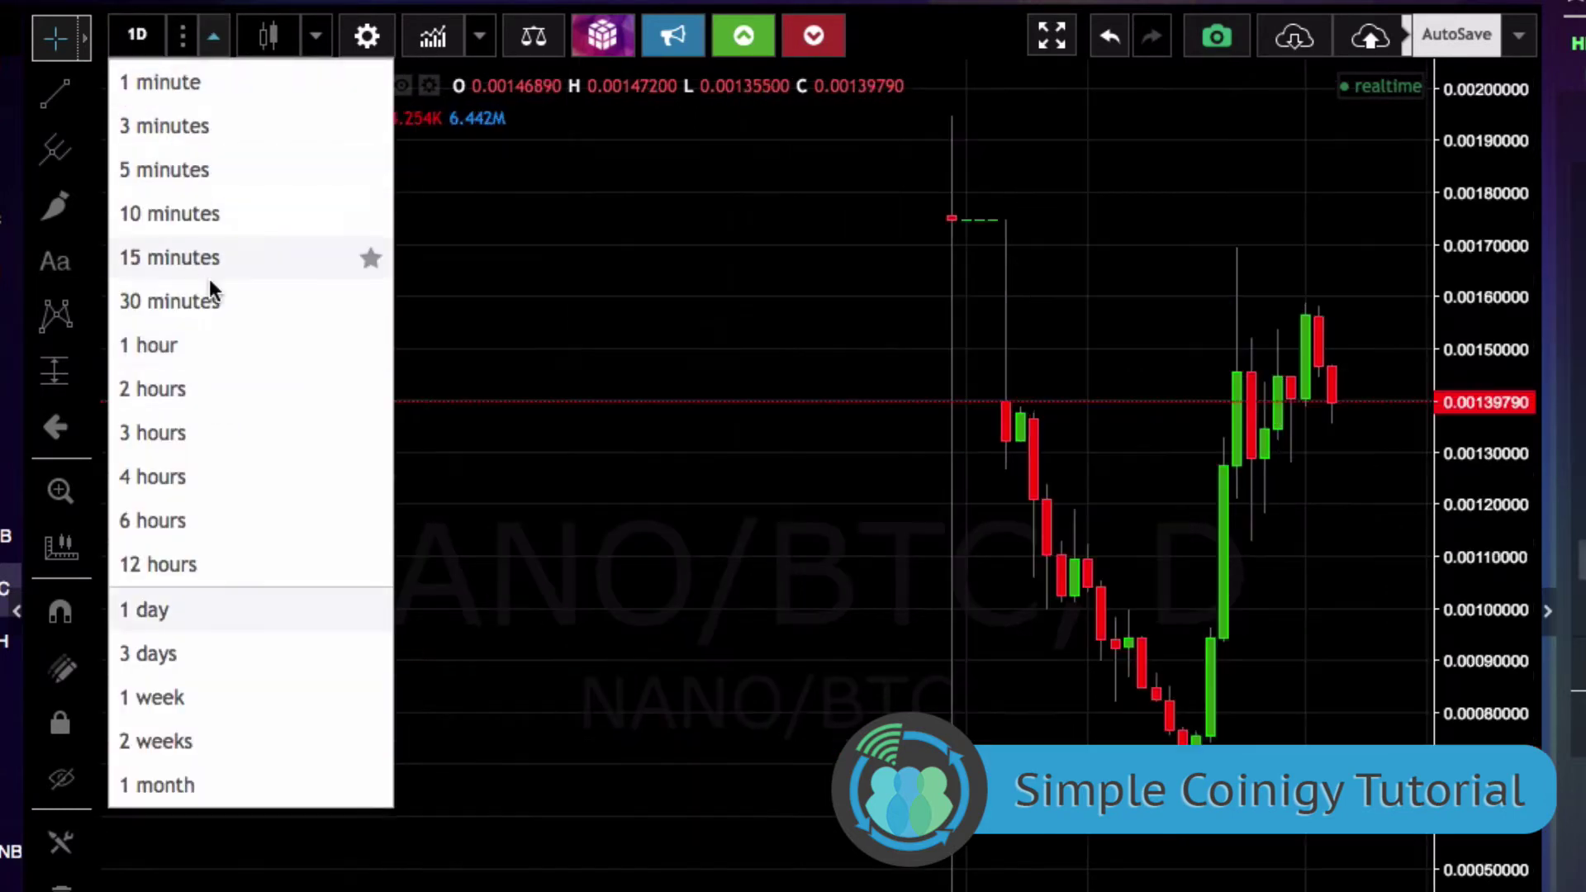
click(178, 345)
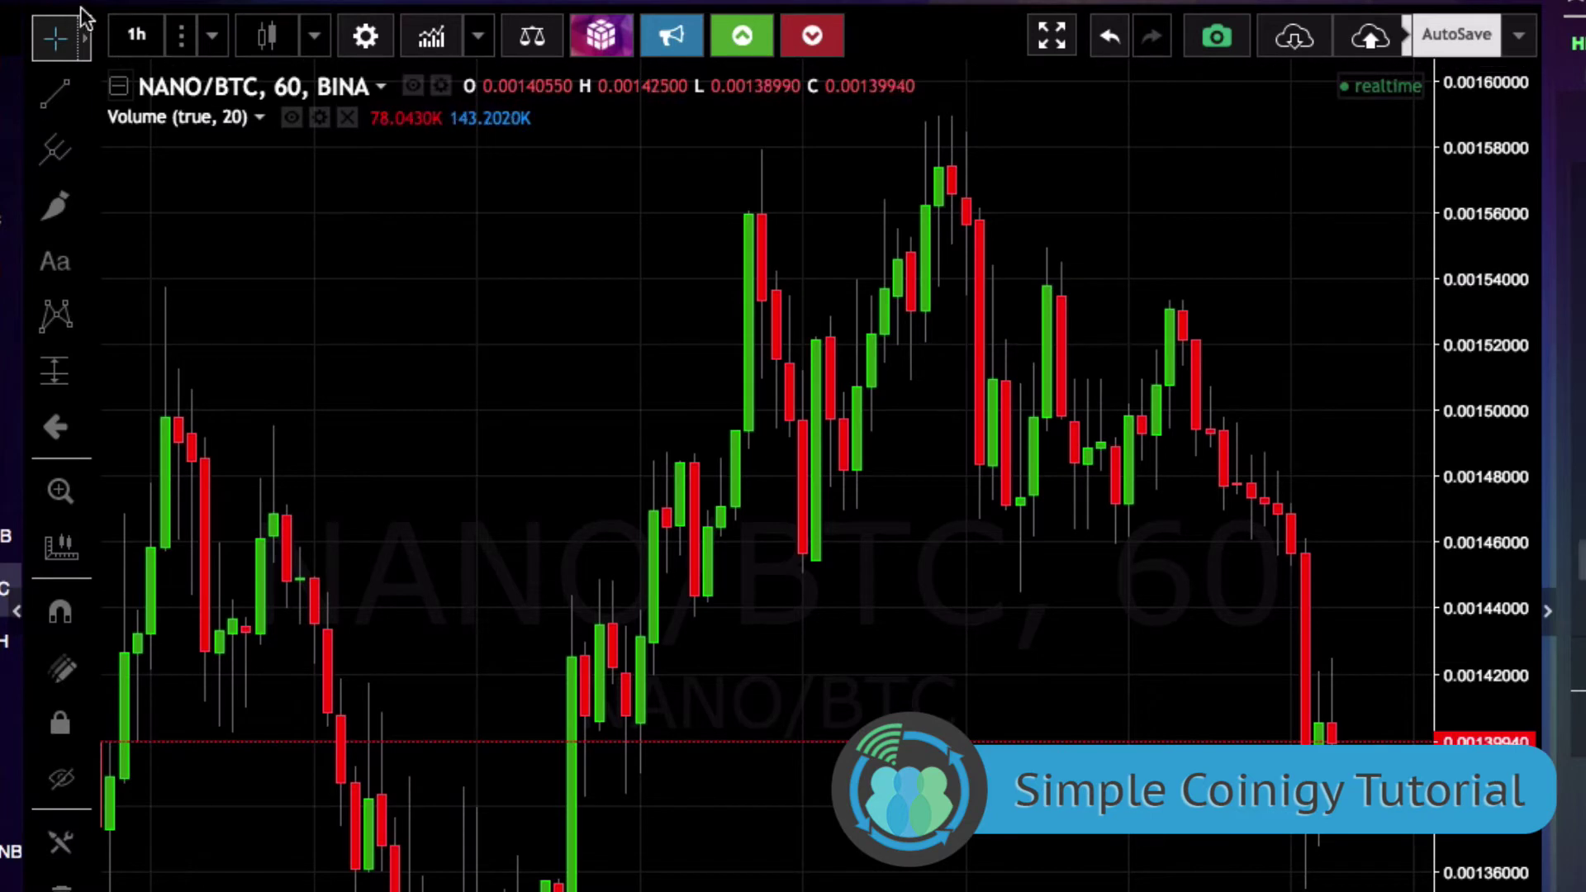
click(182, 35)
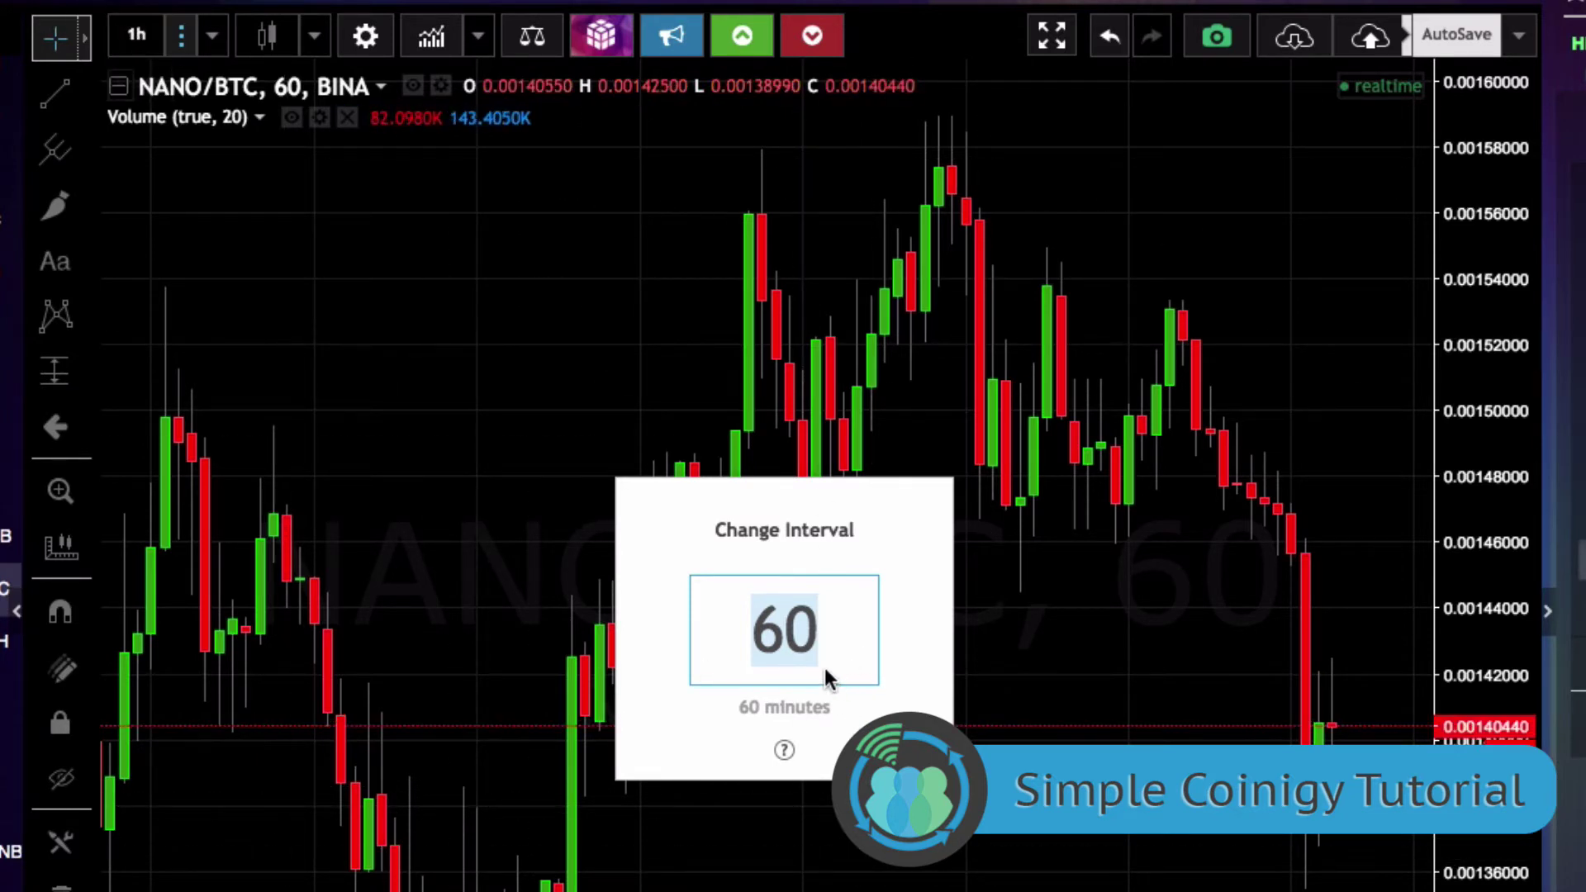
click(217, 36)
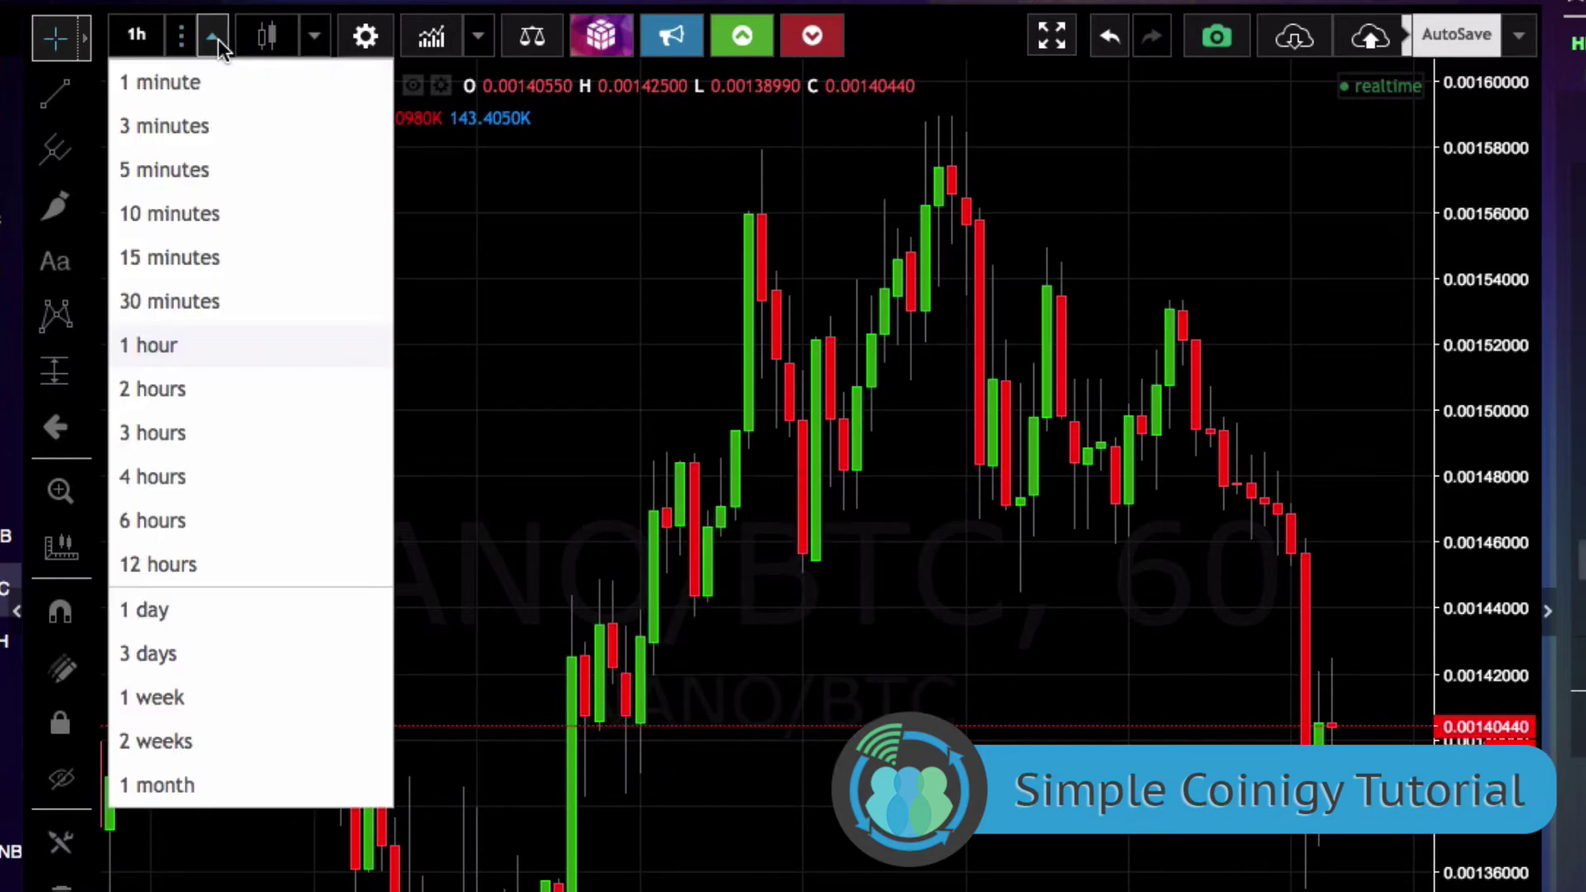
click(271, 38)
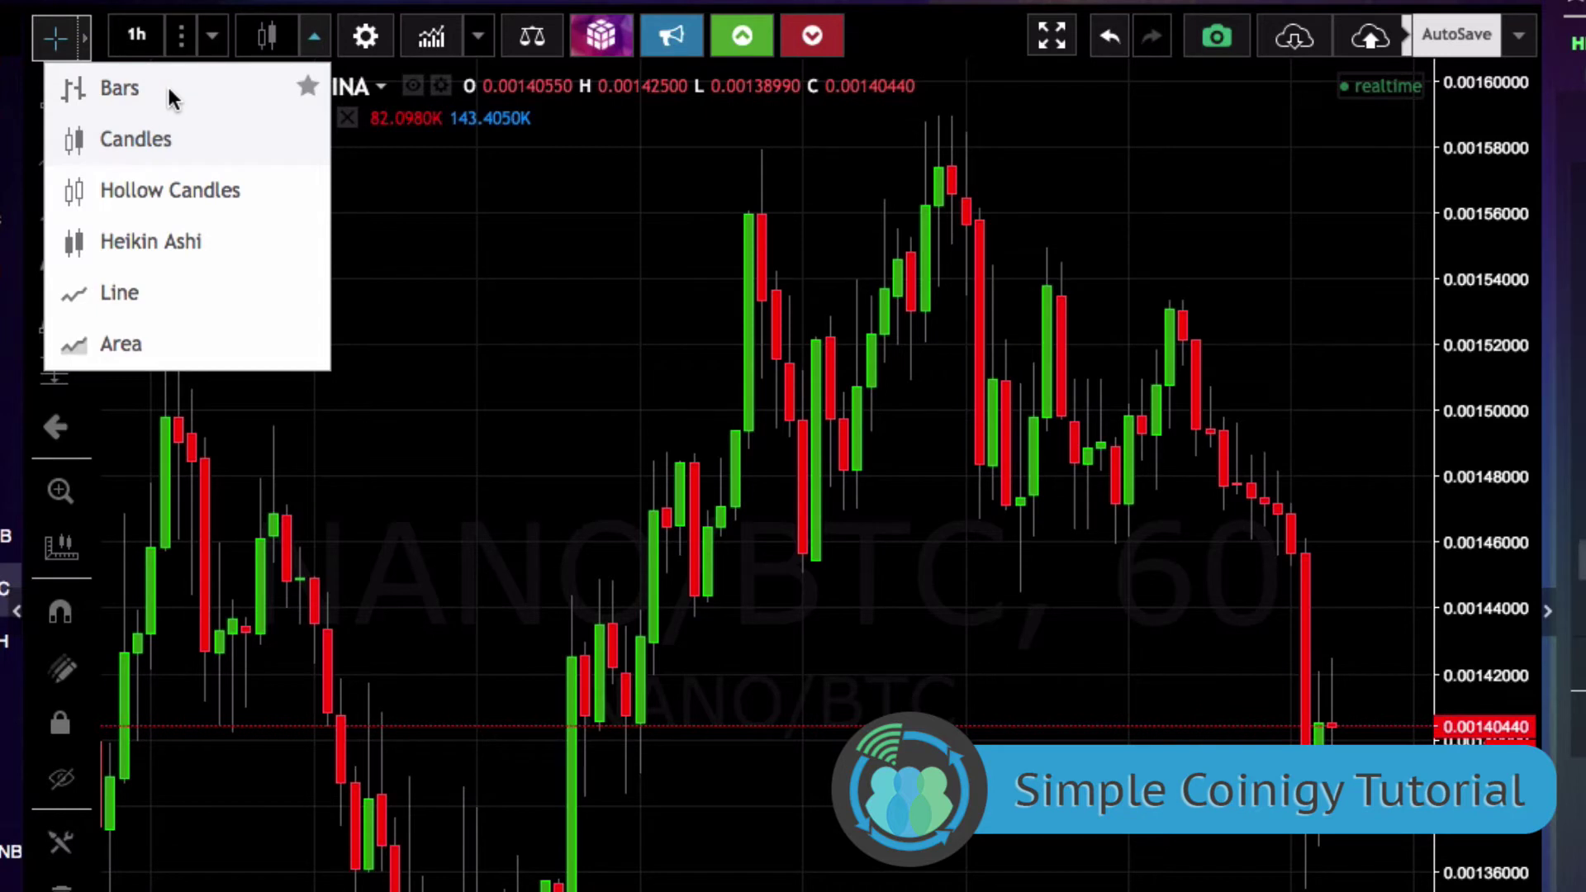
Try the Bars, Candles and Hollow Candles chart styles
click(190, 104)
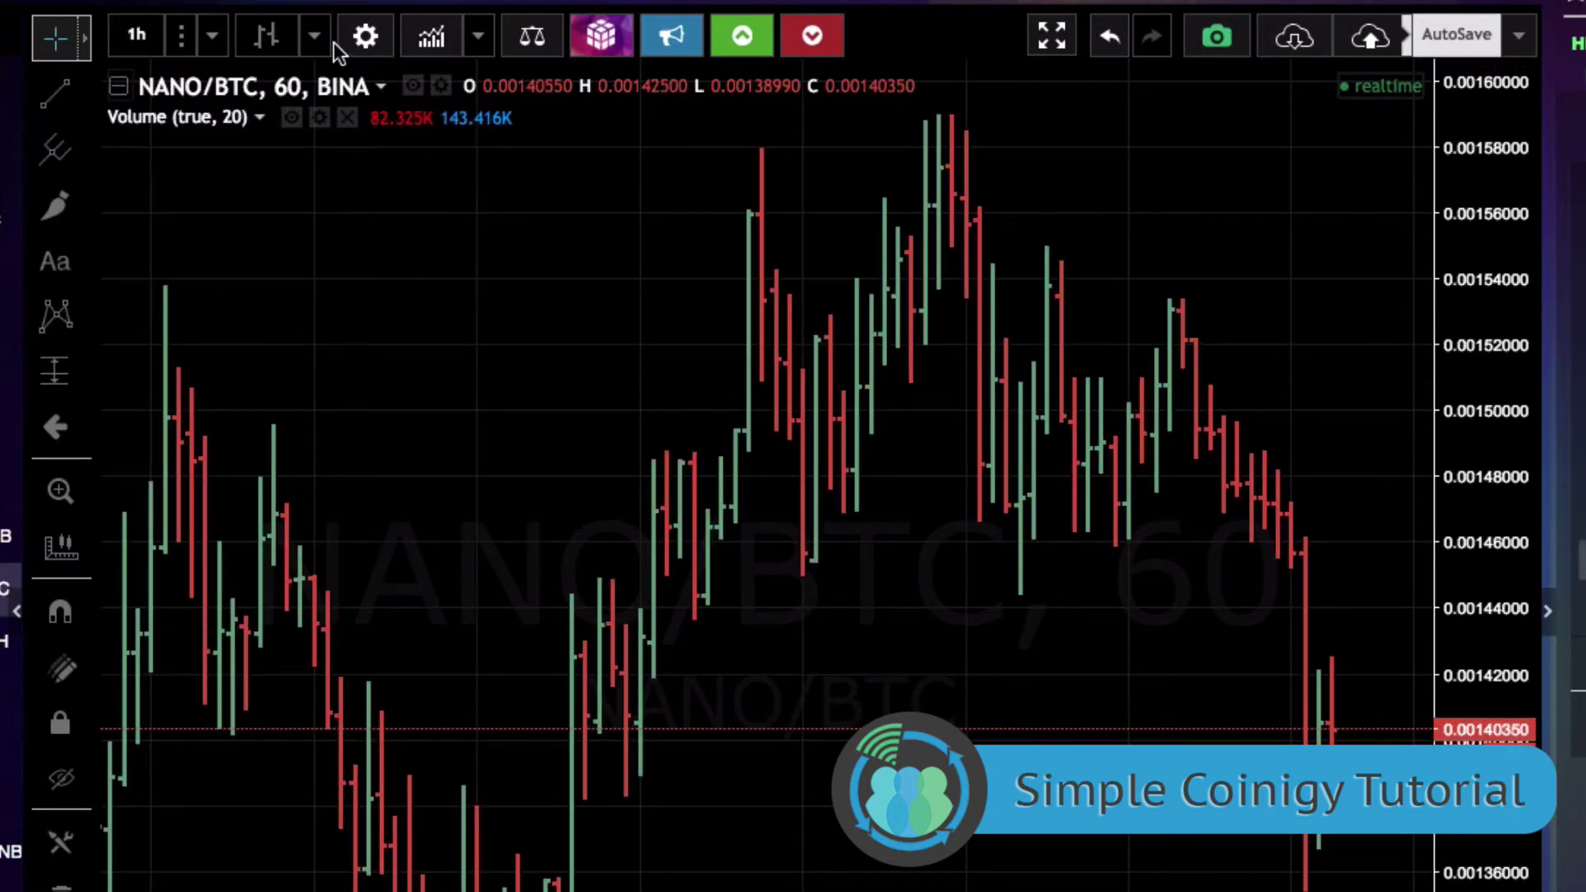
click(212, 37)
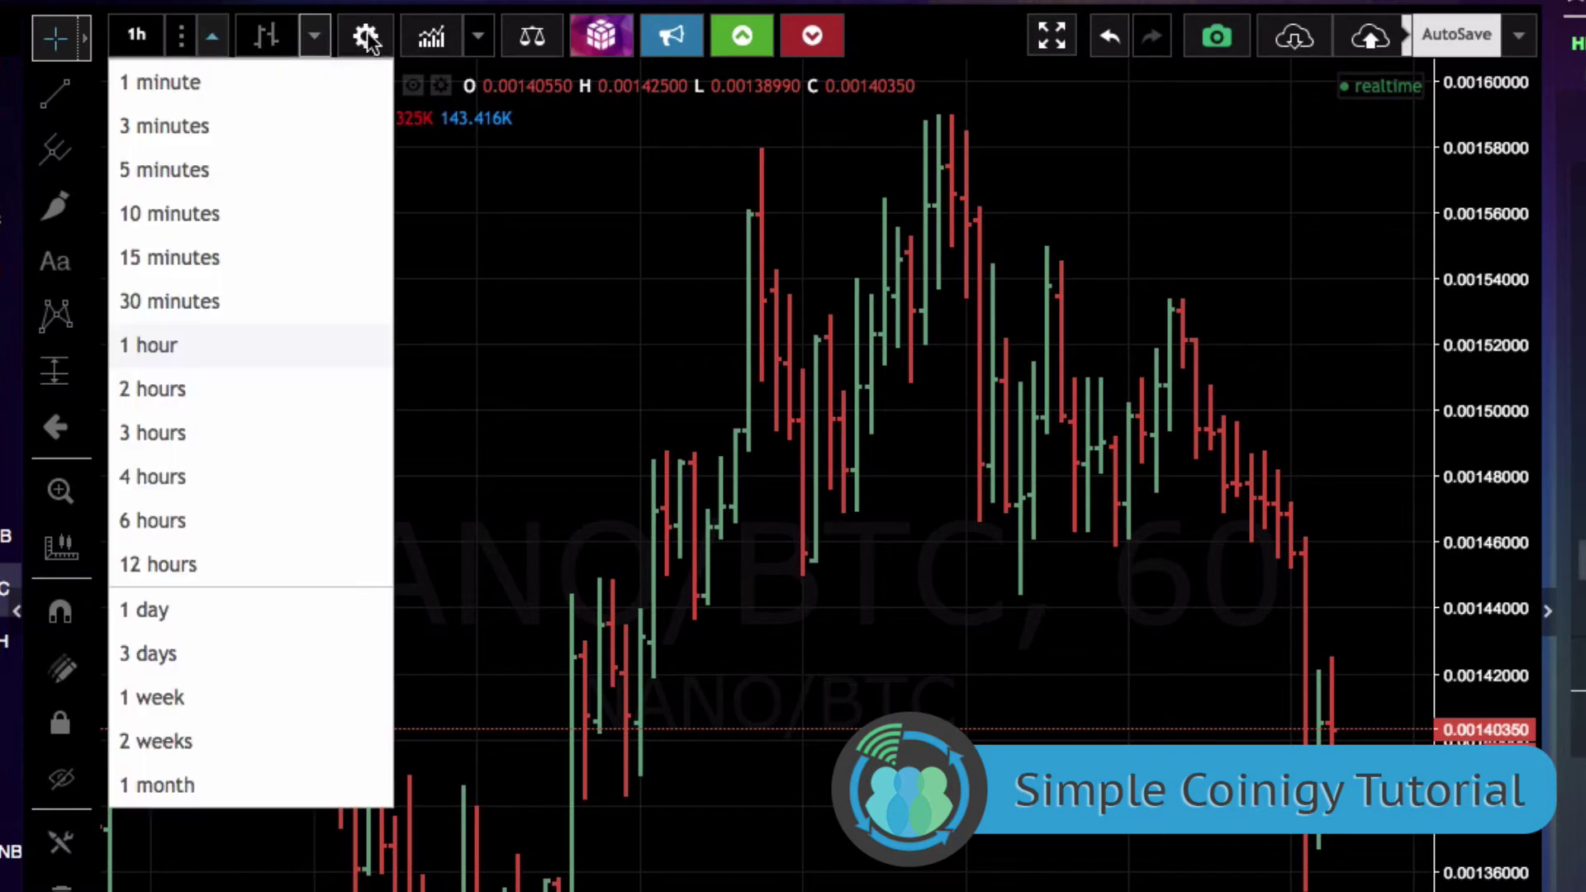
click(317, 38)
click(189, 146)
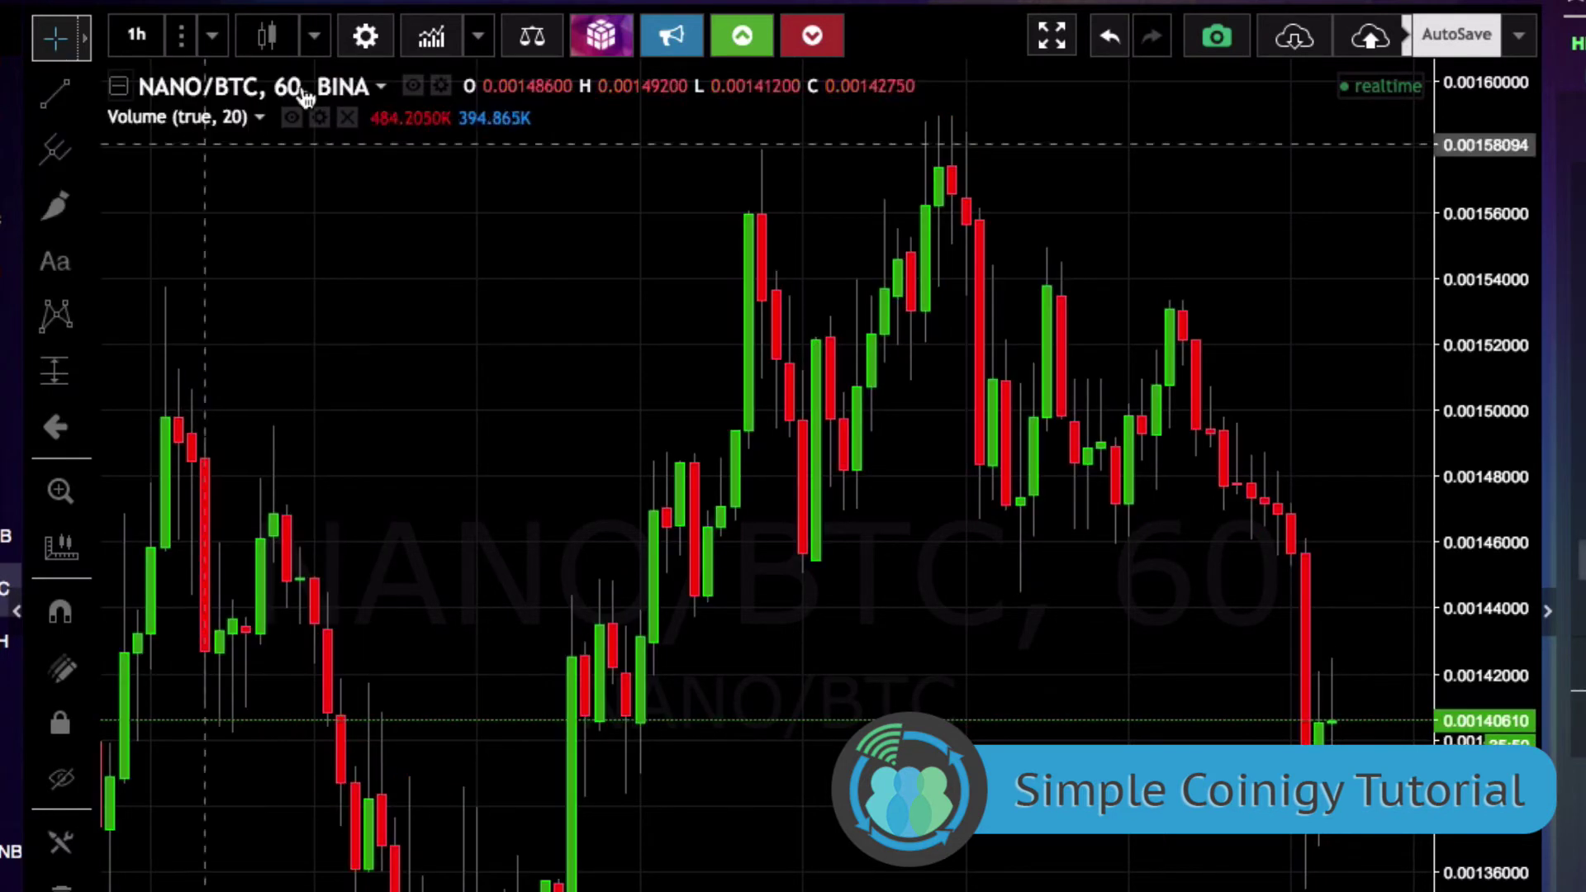
click(315, 38)
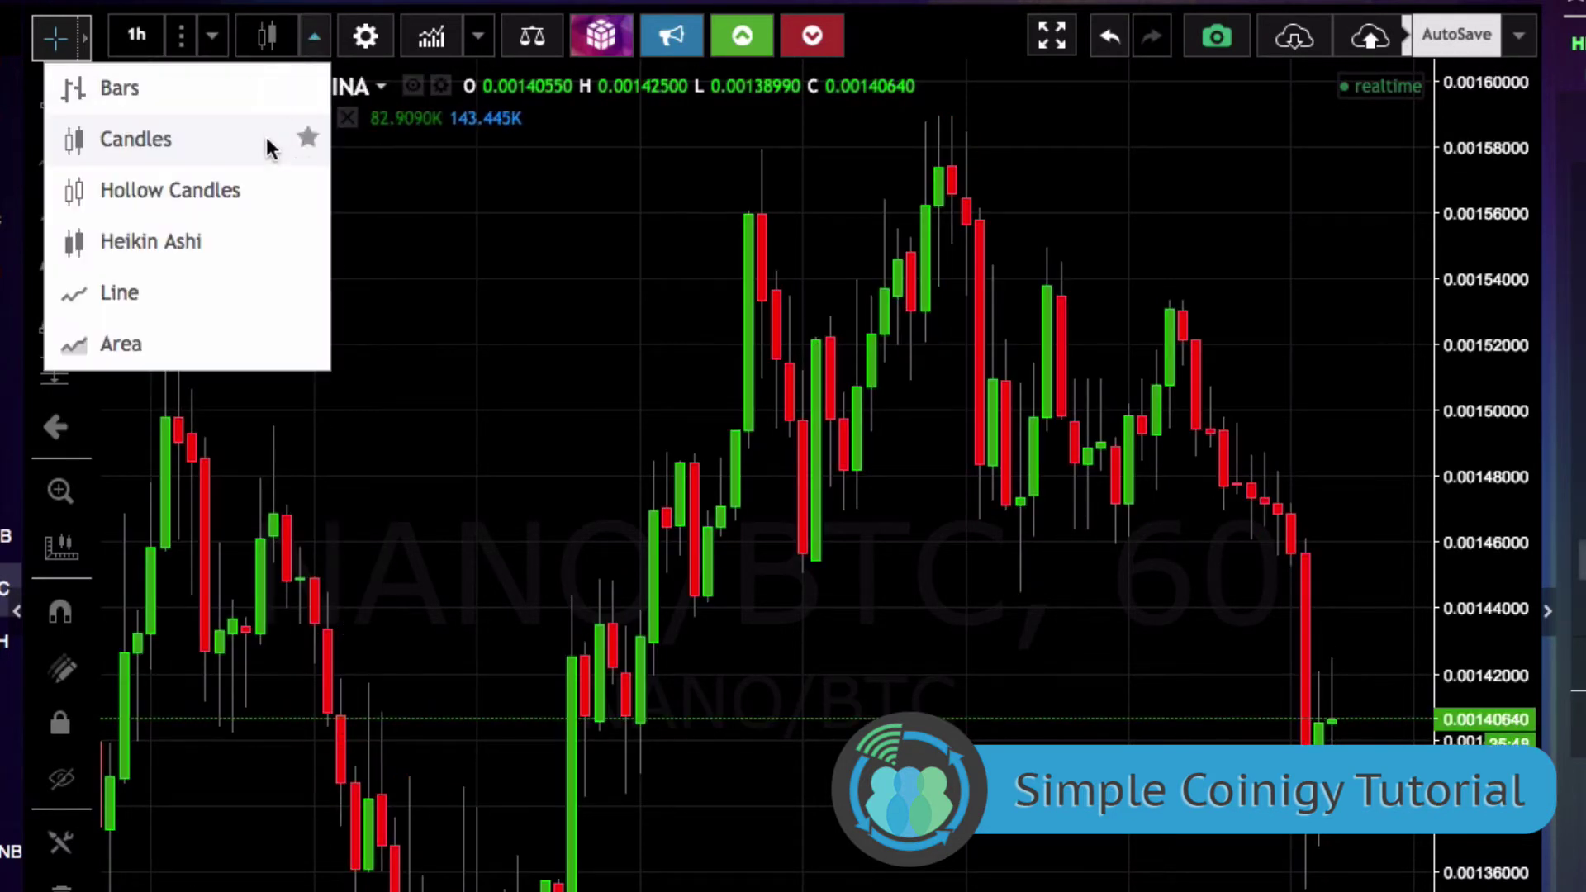
click(213, 203)
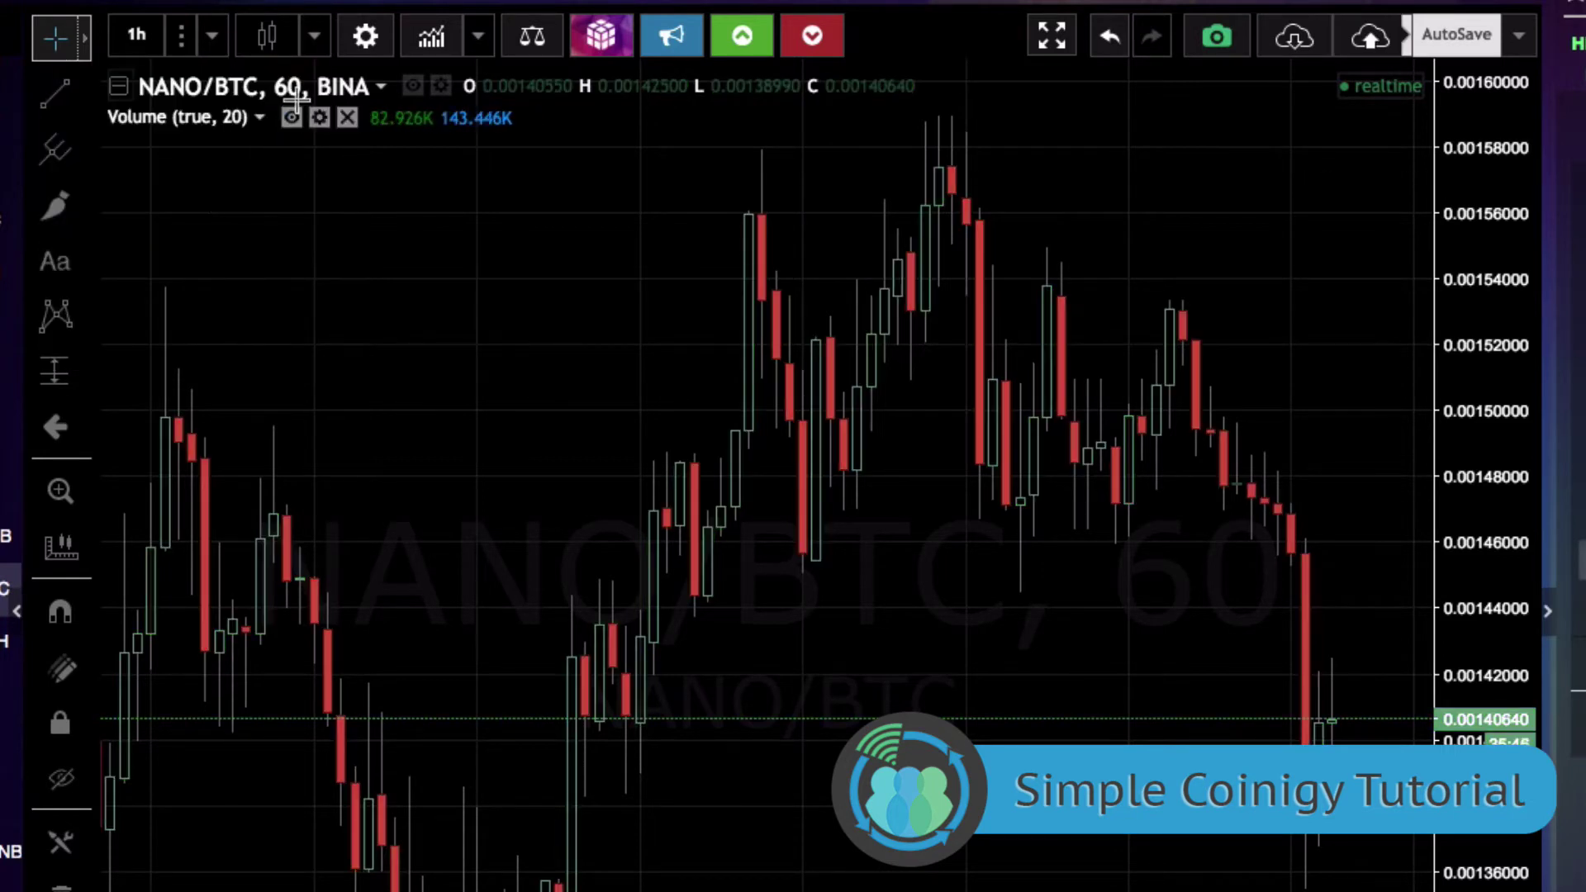
Try the Heikin Ashi, Line and Area chart styles
click(312, 41)
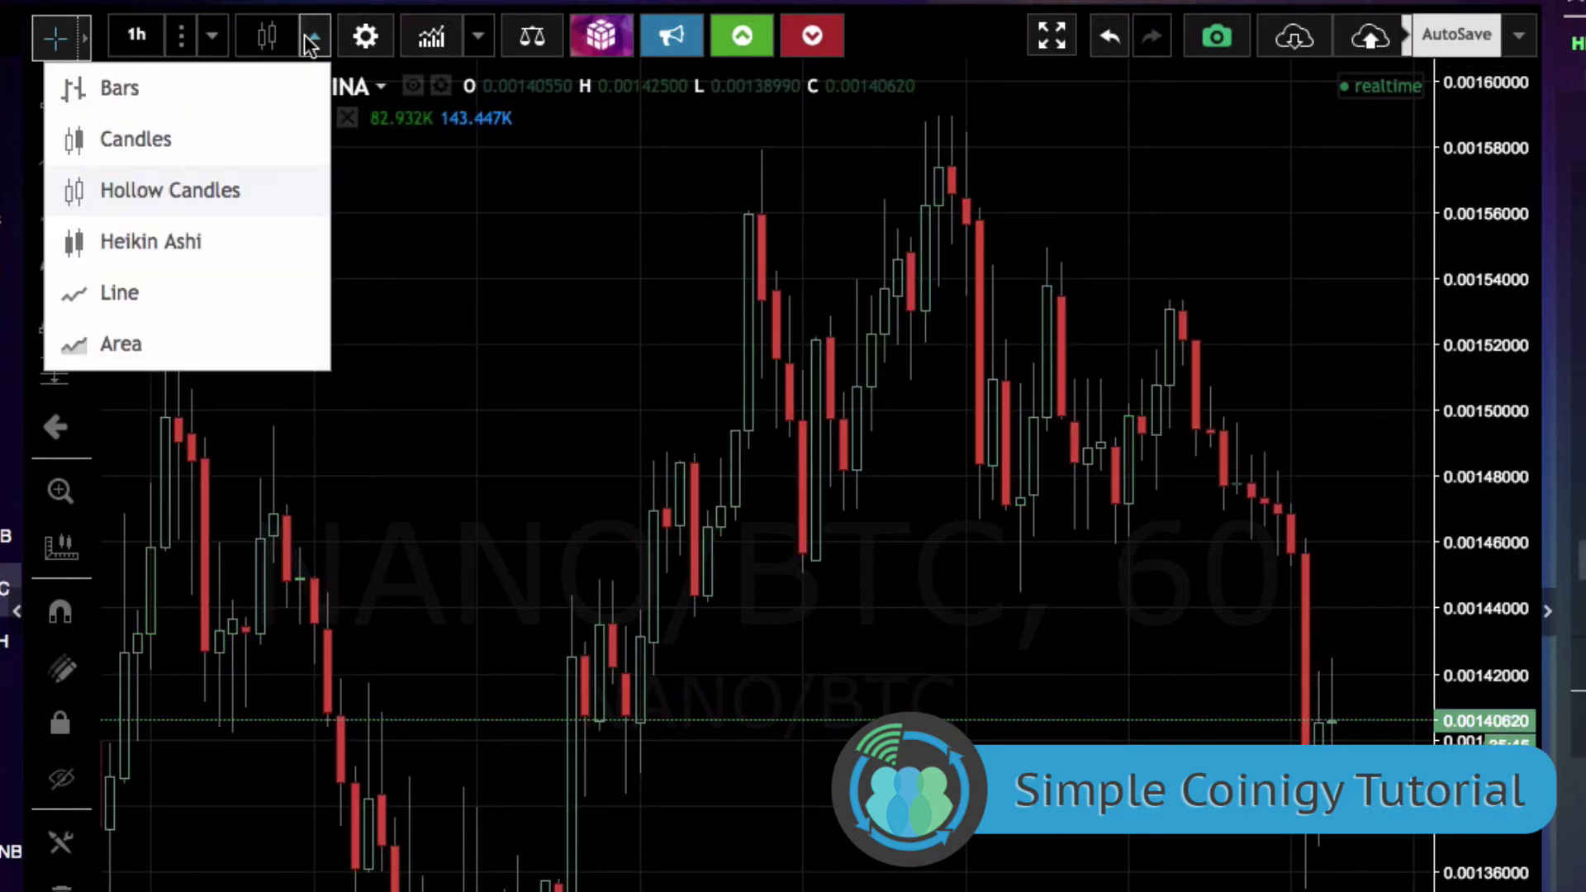
click(171, 241)
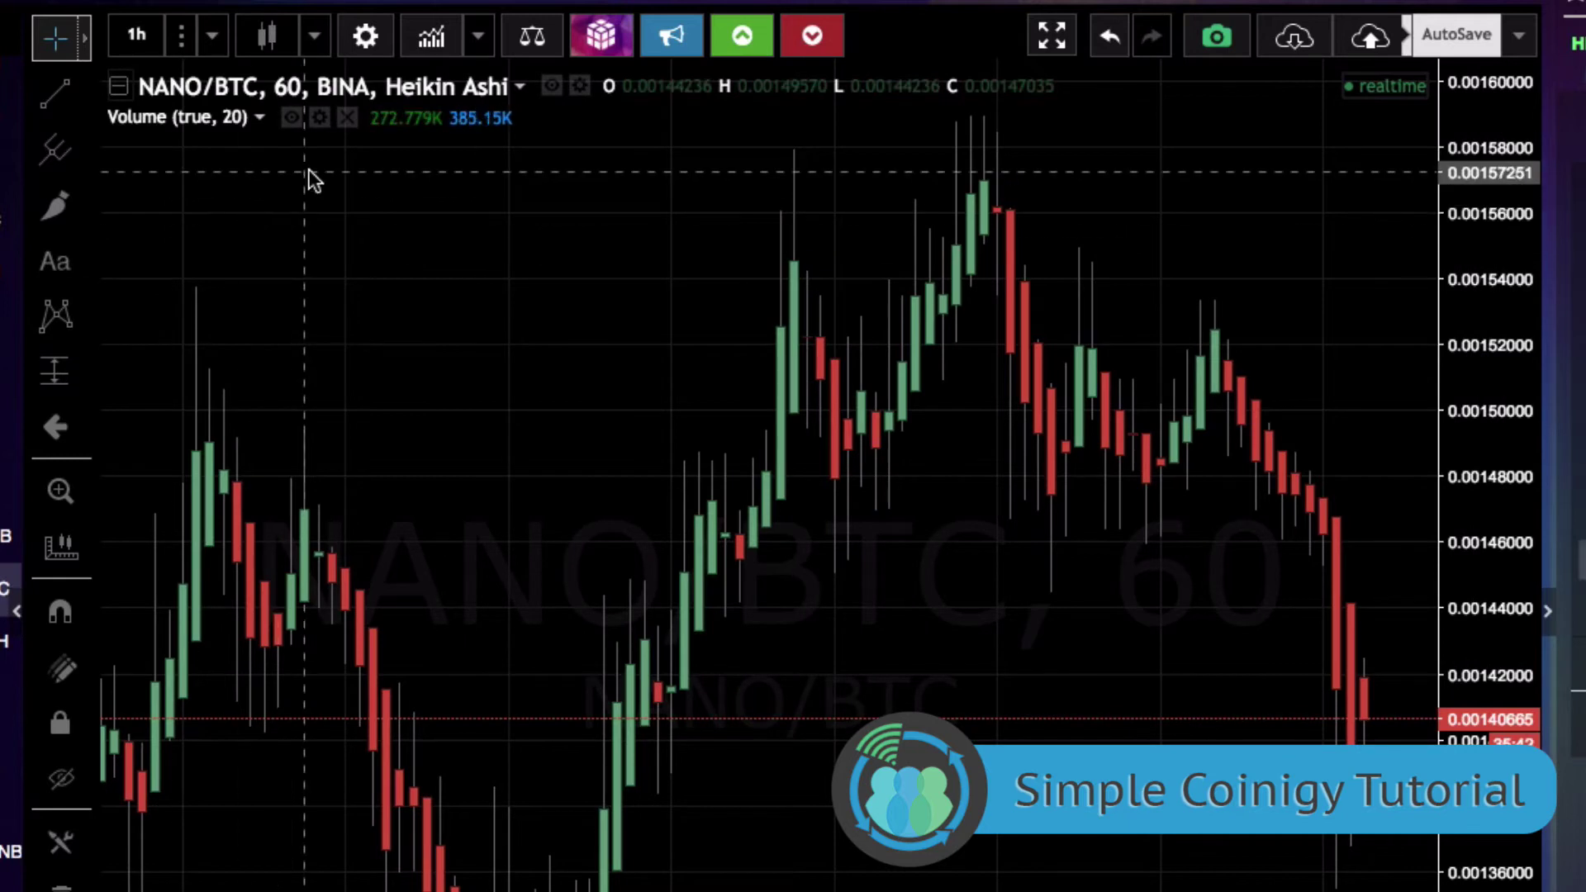
click(314, 37)
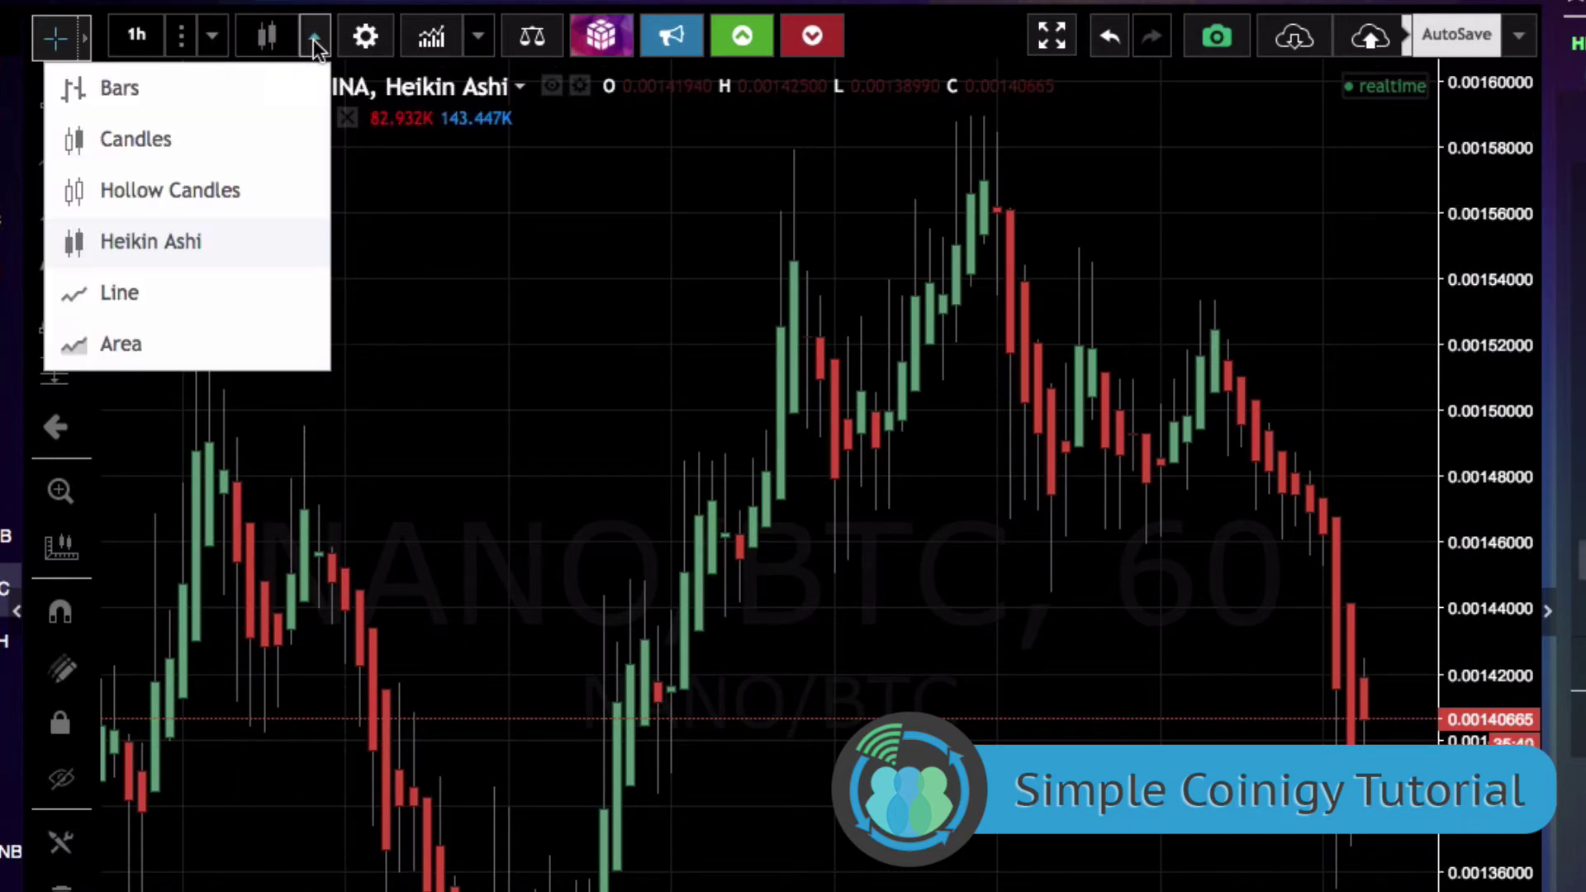
click(123, 277)
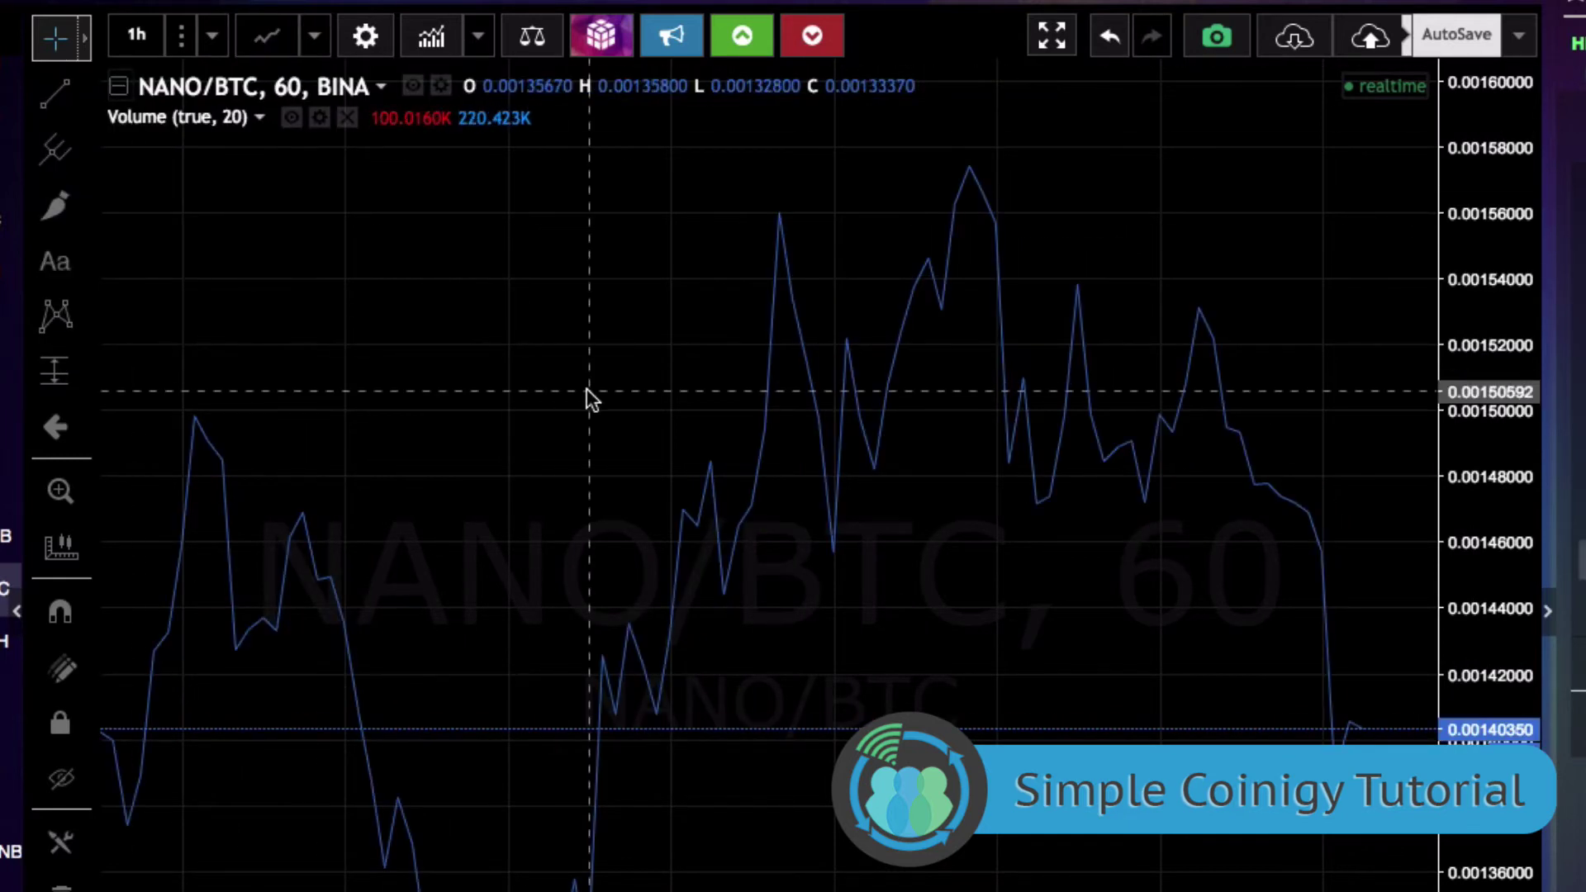
click(314, 35)
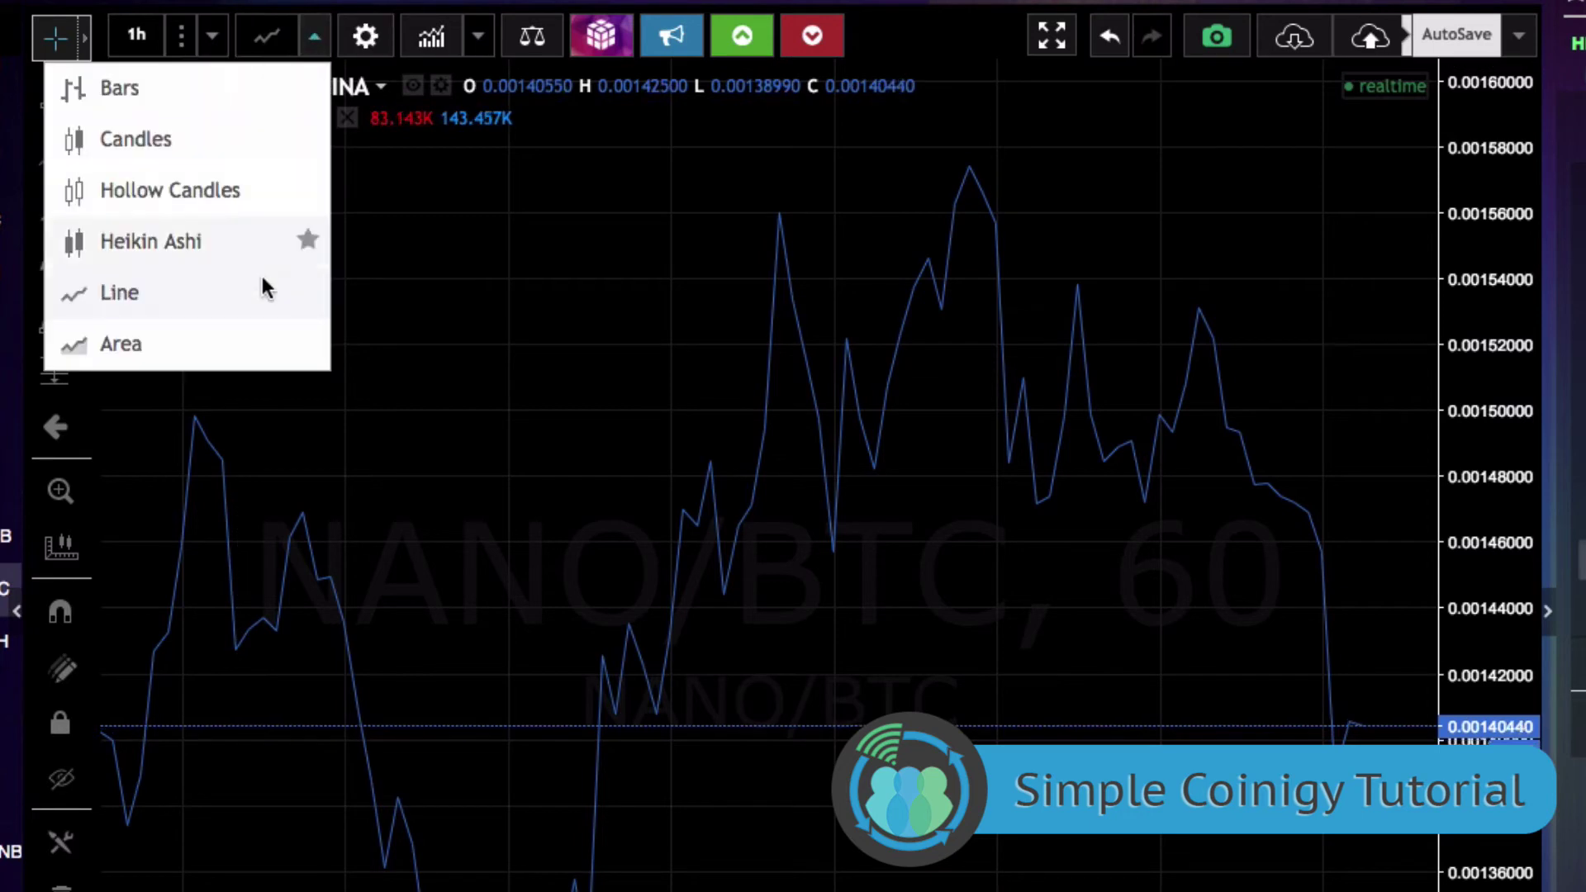
click(171, 345)
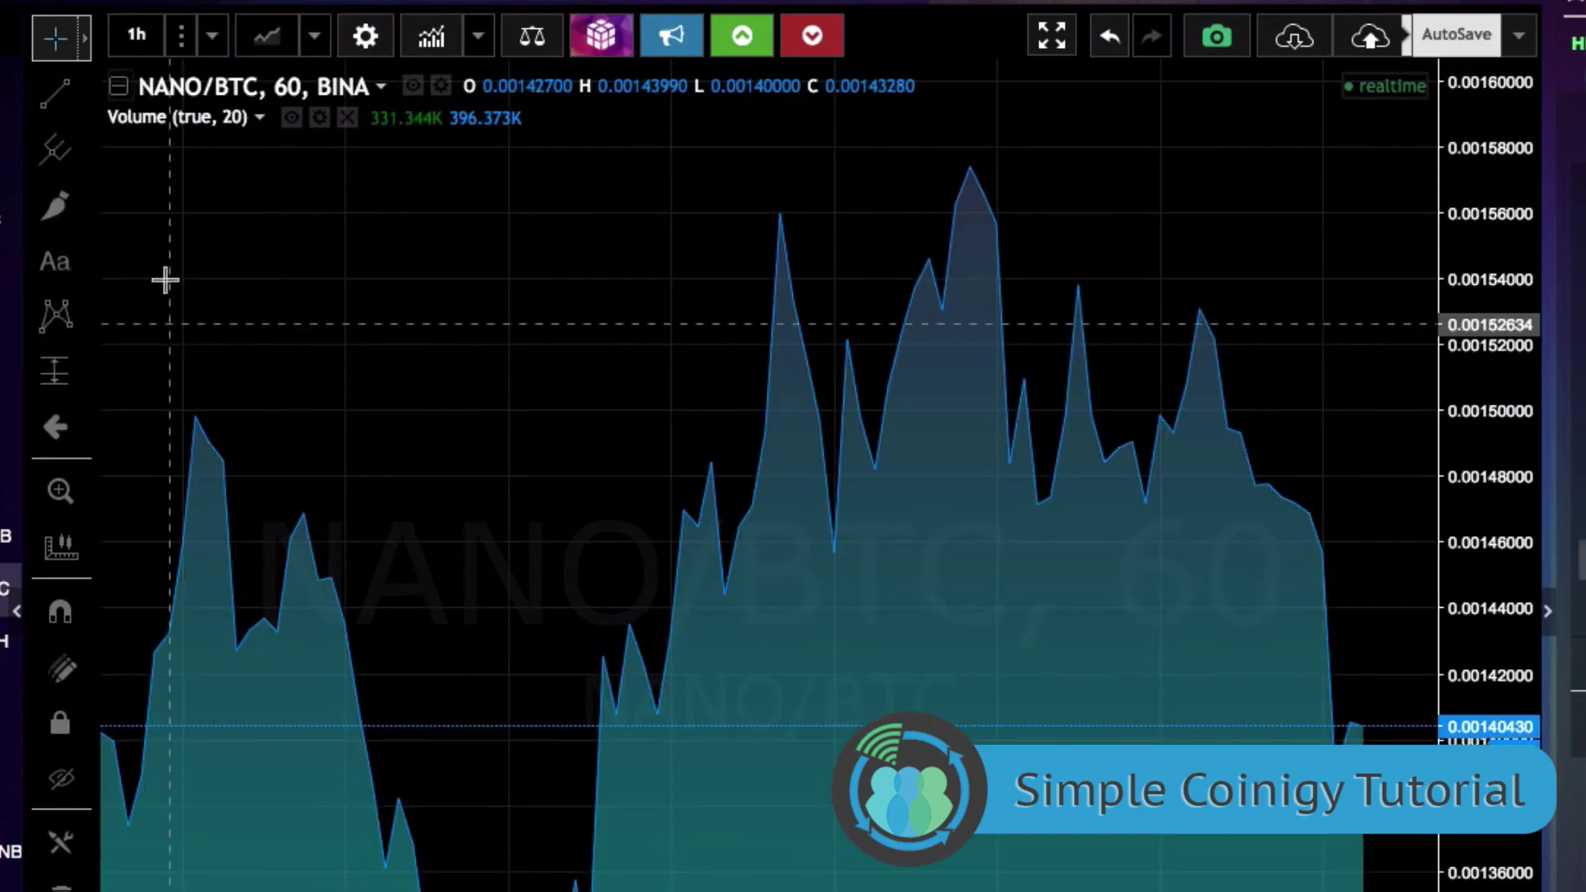
click(315, 34)
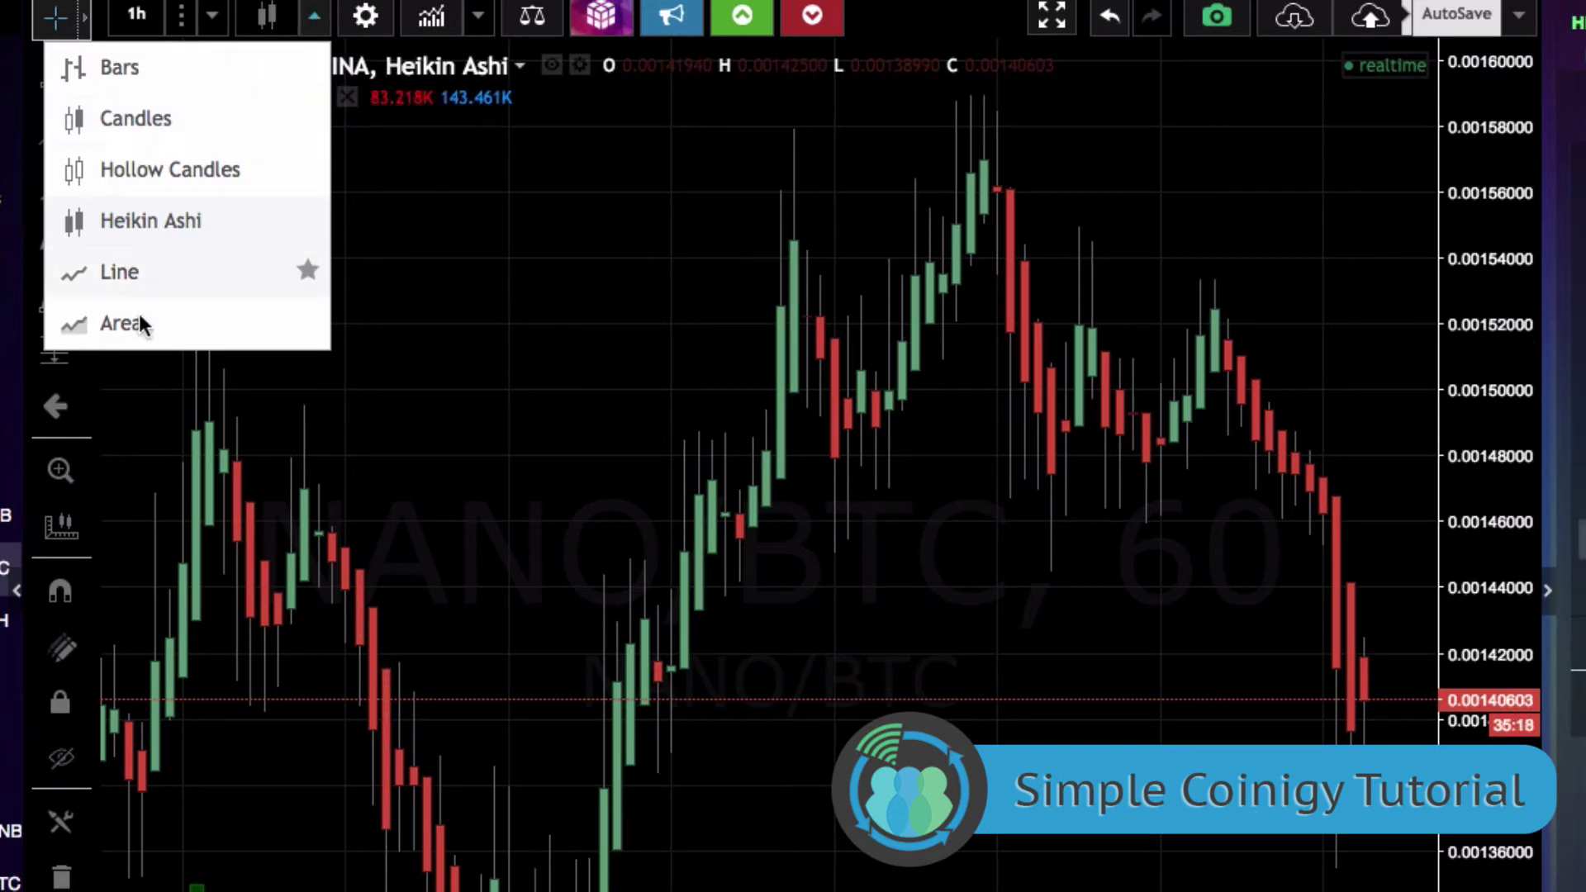
Make up candles and their borders black, and down candles and their borders yellow
click(314, 15)
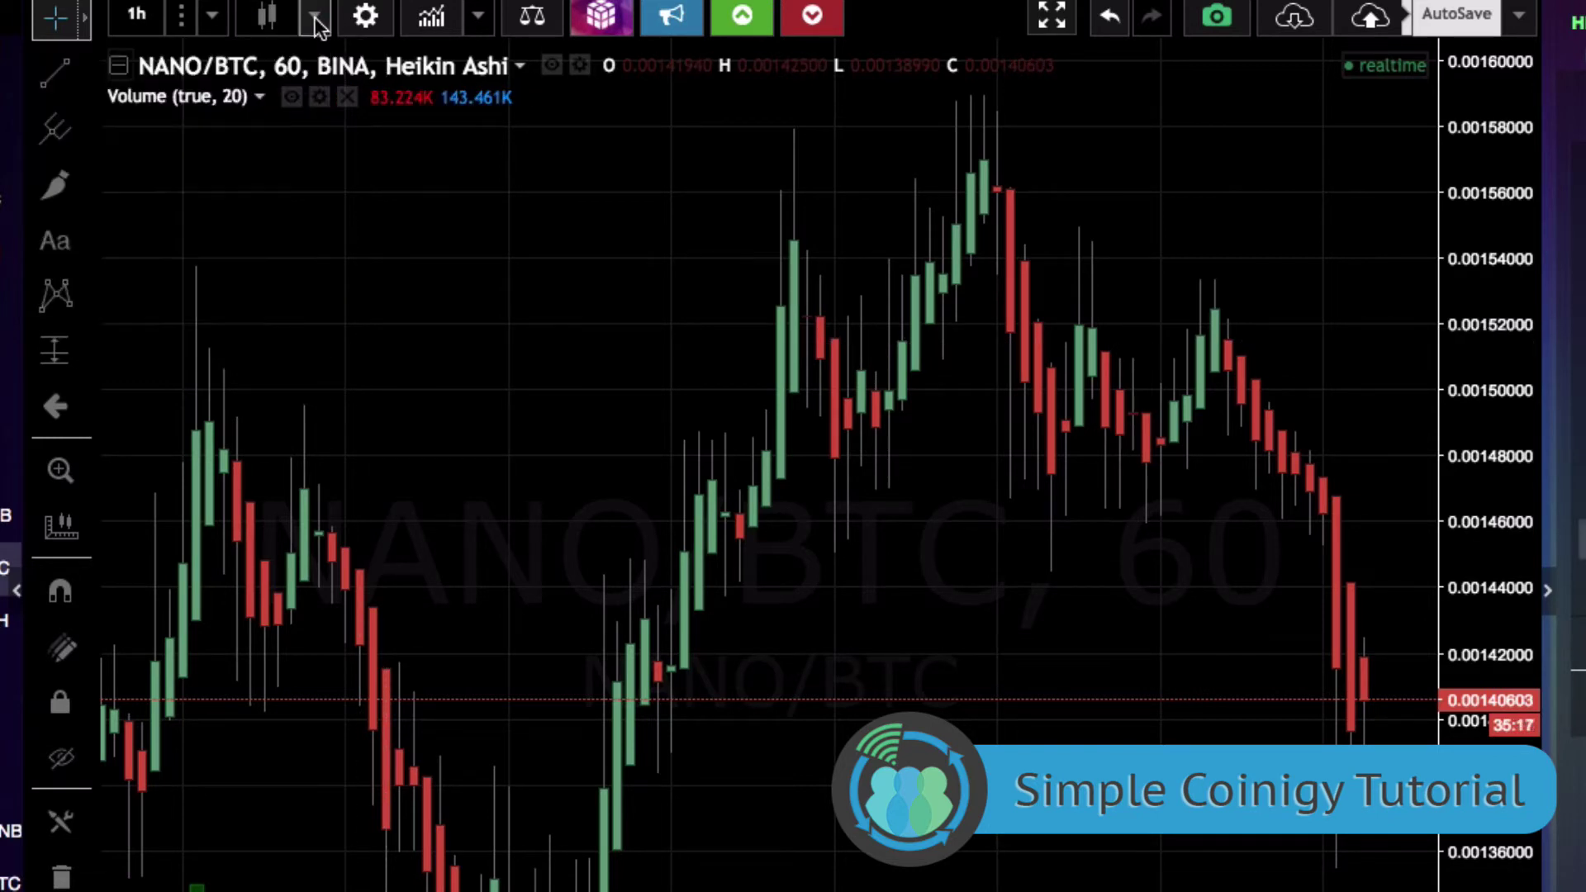
click(369, 17)
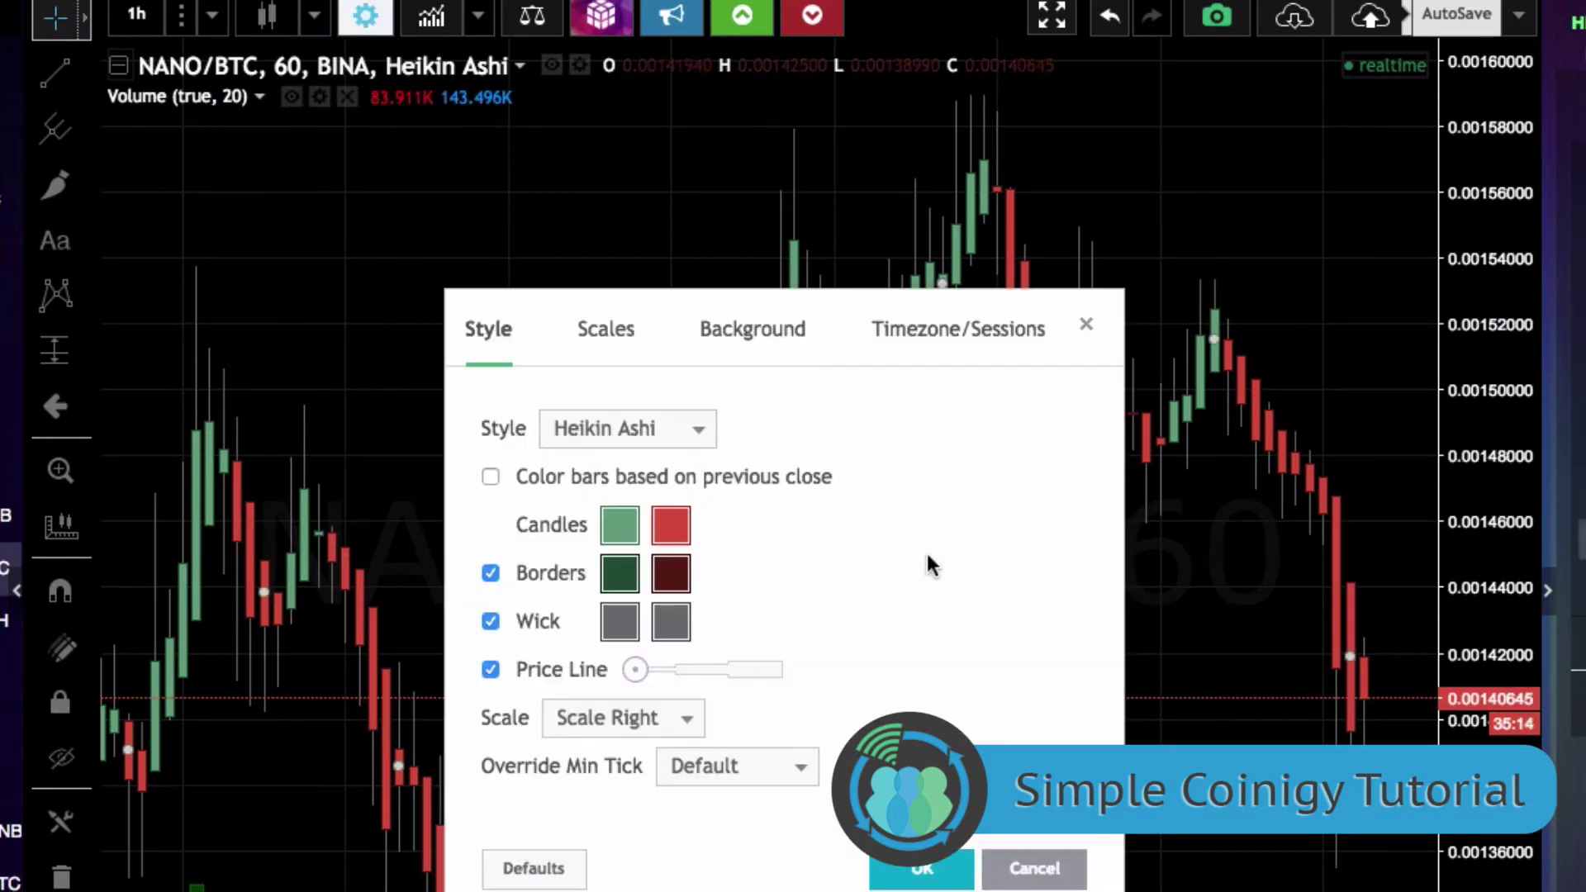
click(671, 535)
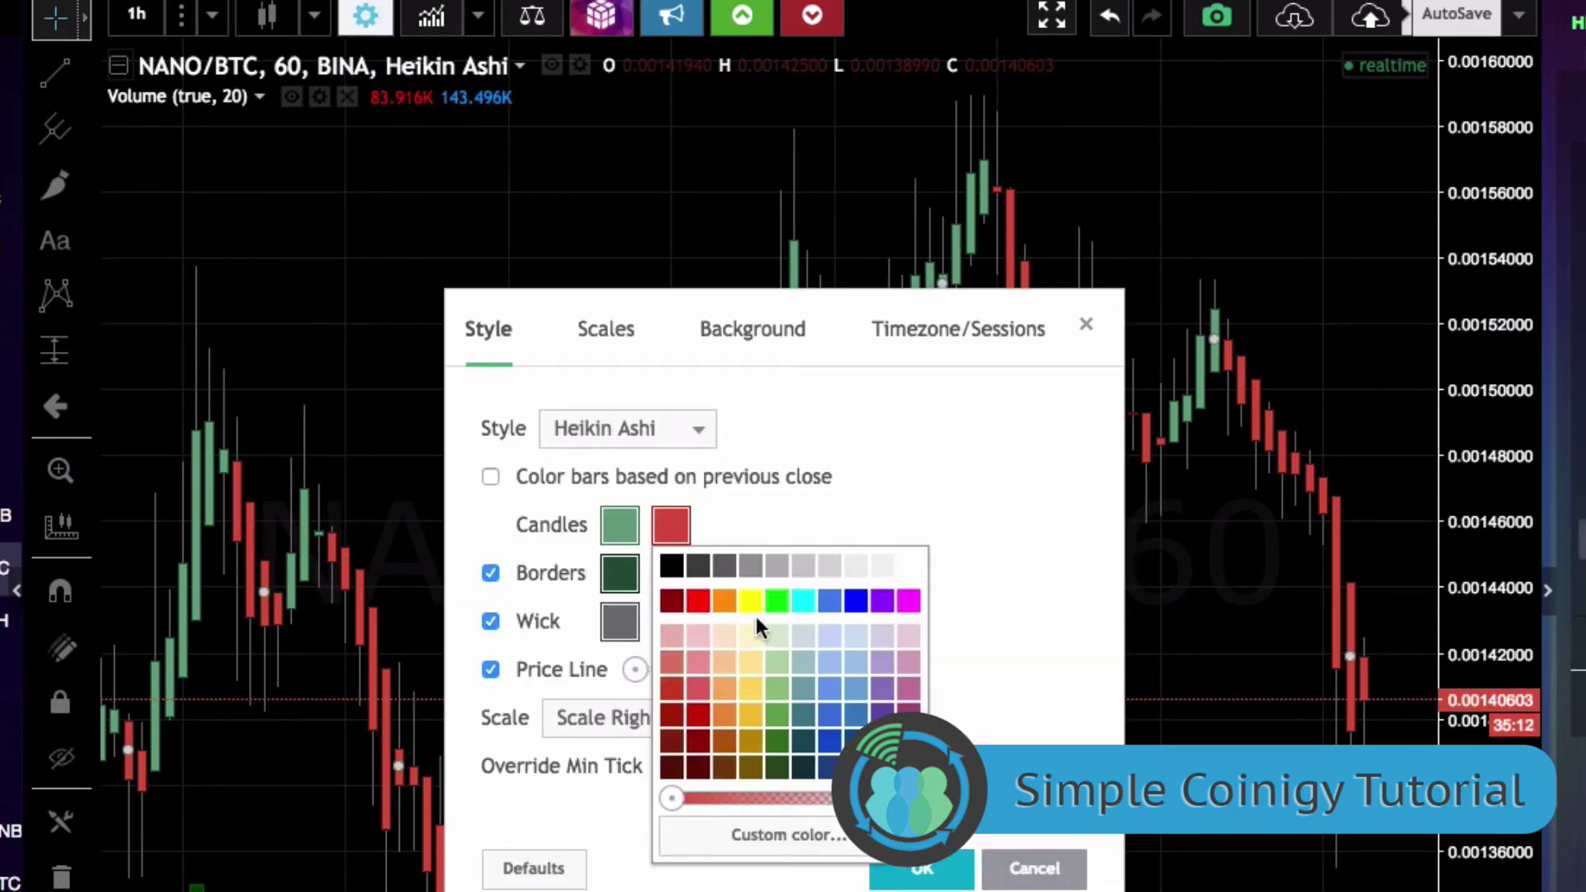
click(752, 608)
click(671, 535)
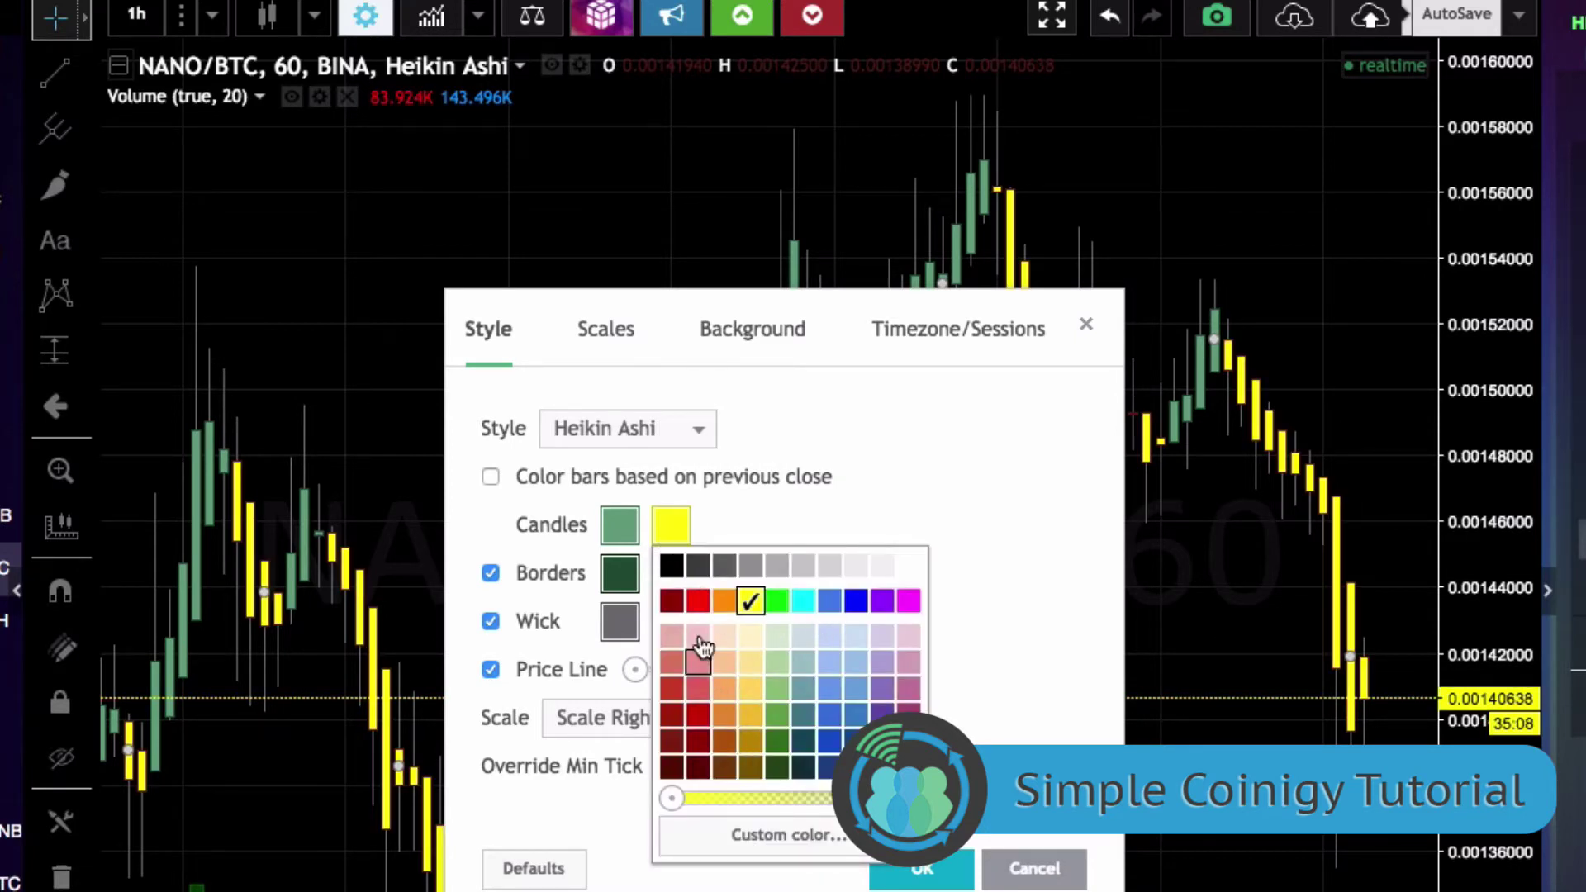
click(616, 526)
click(612, 568)
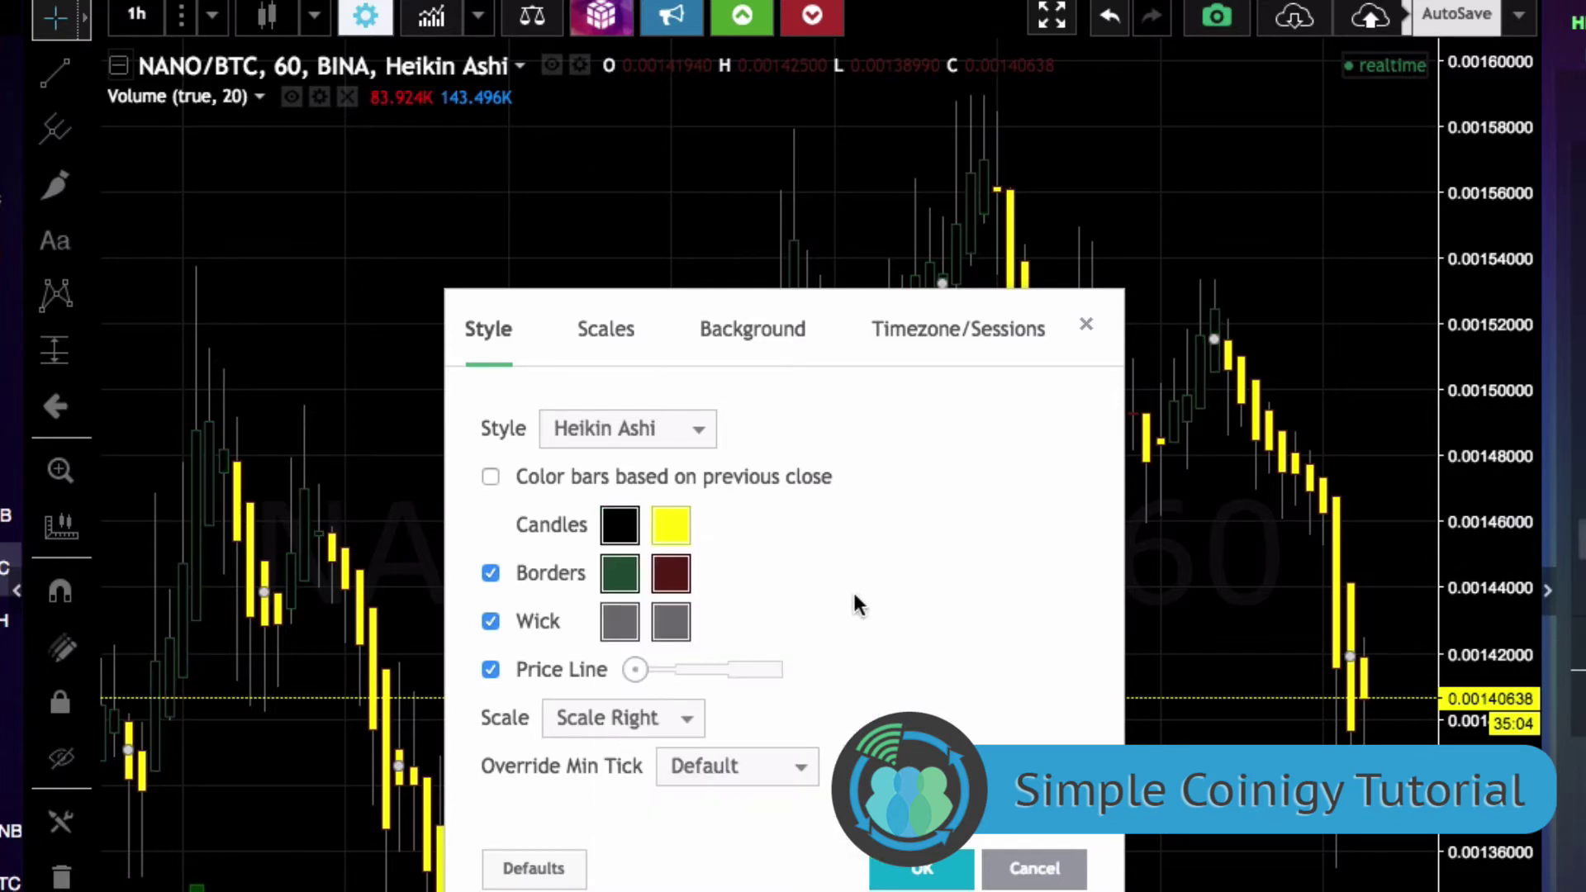
click(618, 573)
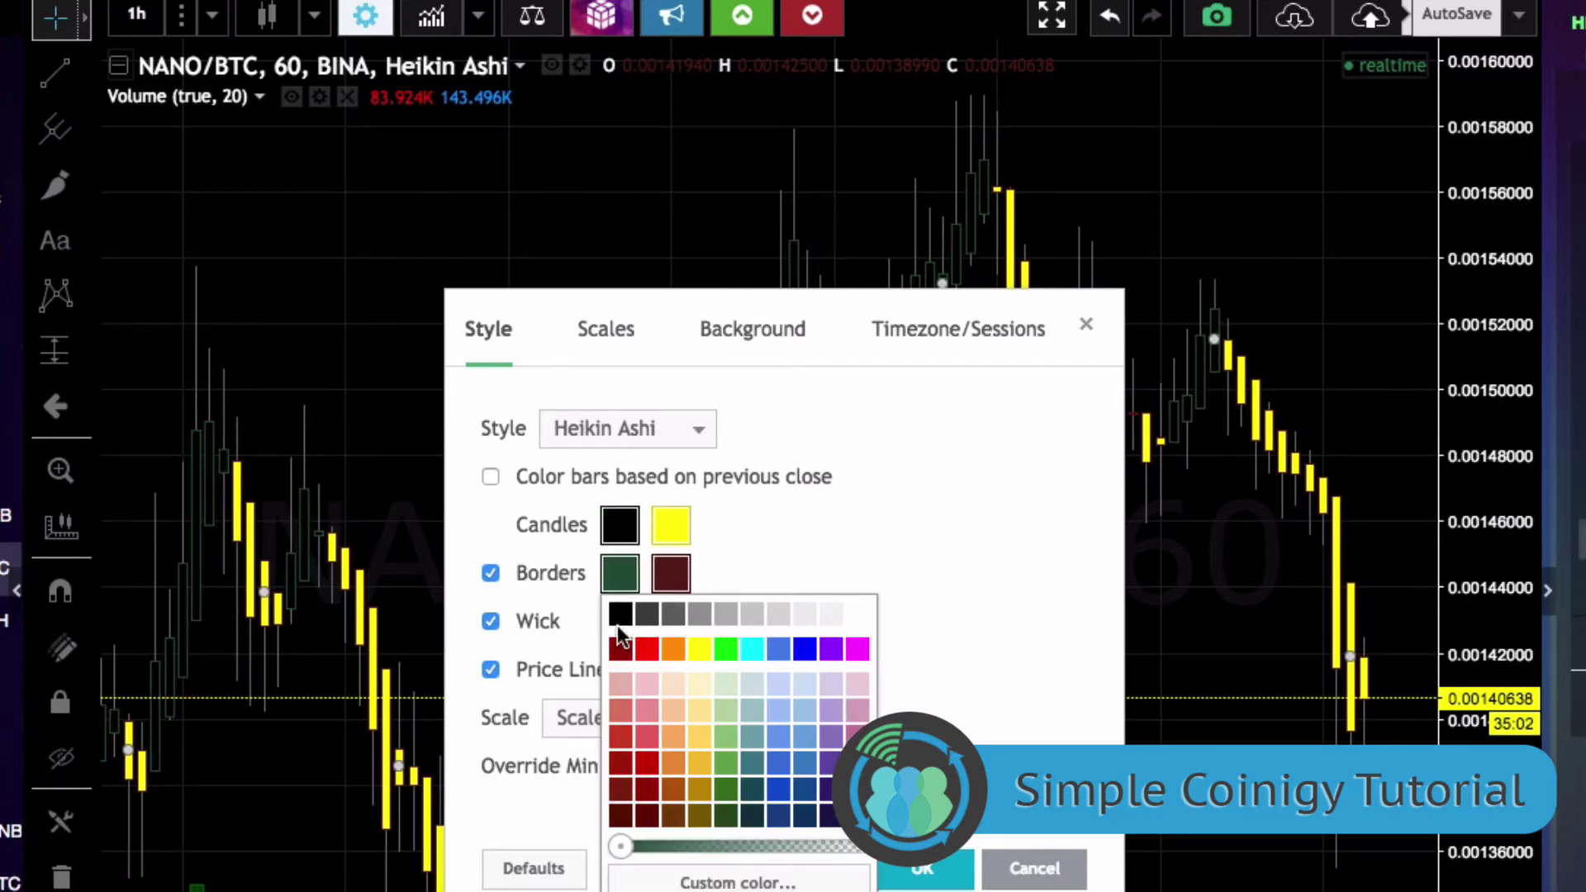
click(616, 618)
click(660, 576)
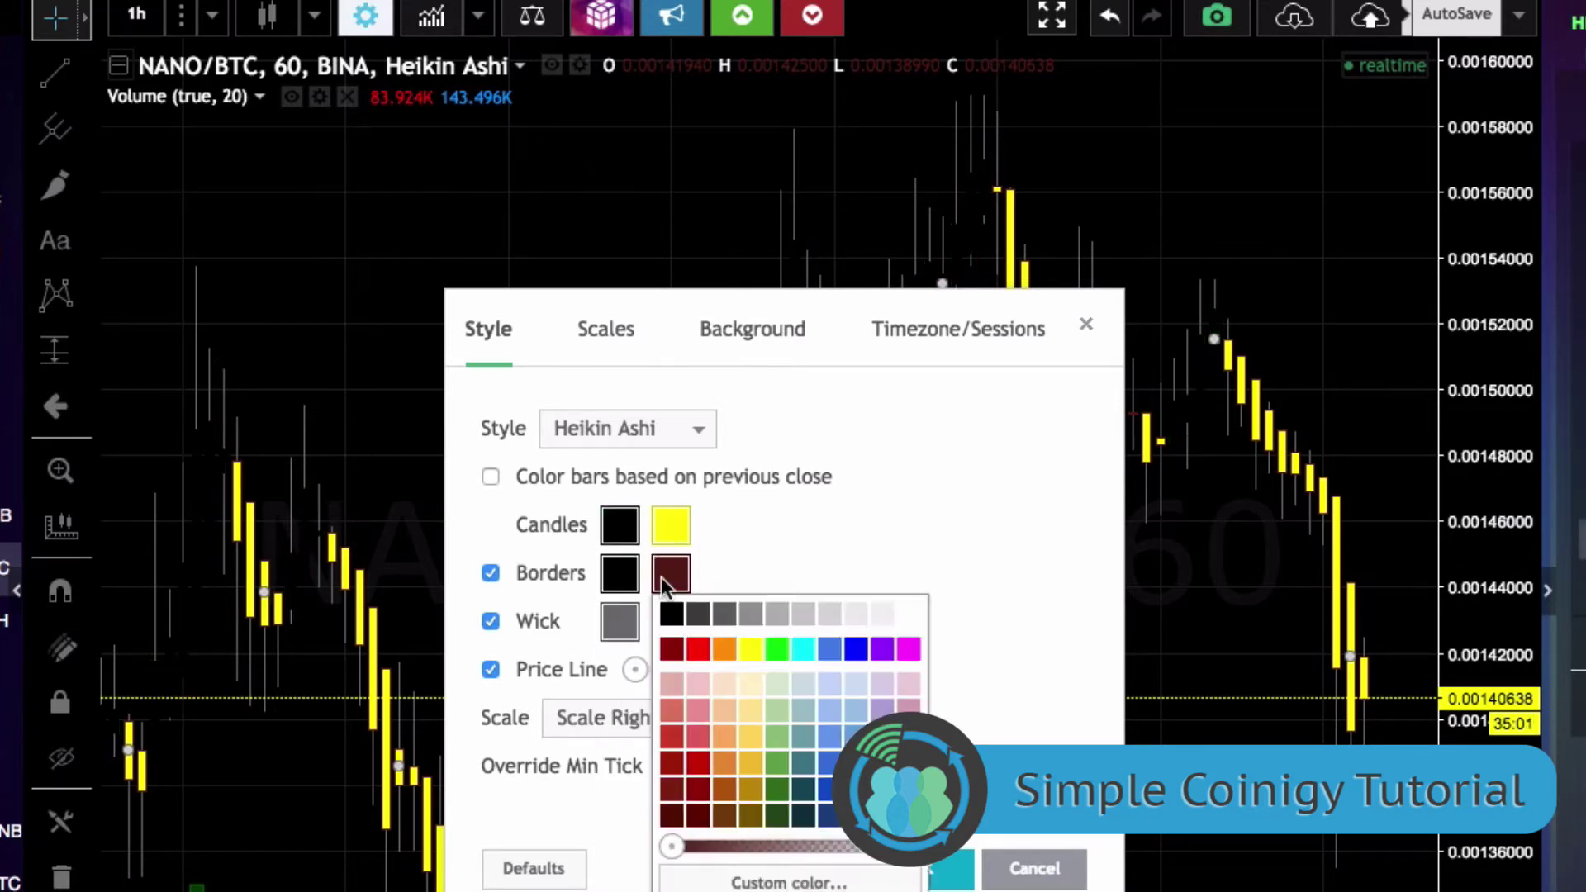
click(742, 651)
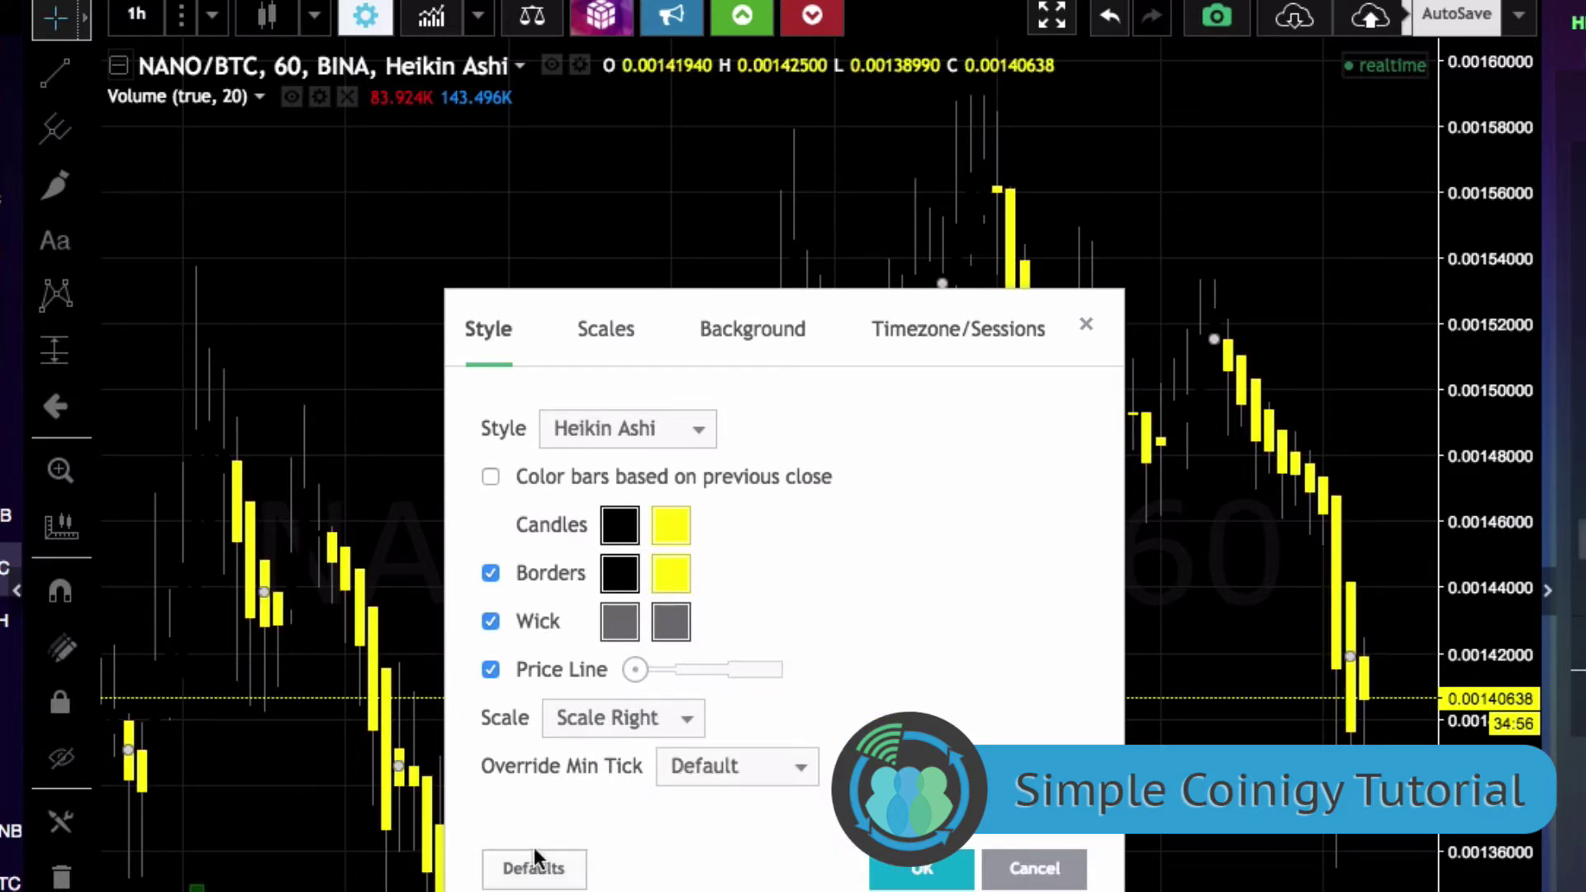
Restore the default chart style settings, keeping the Candles style
click(527, 874)
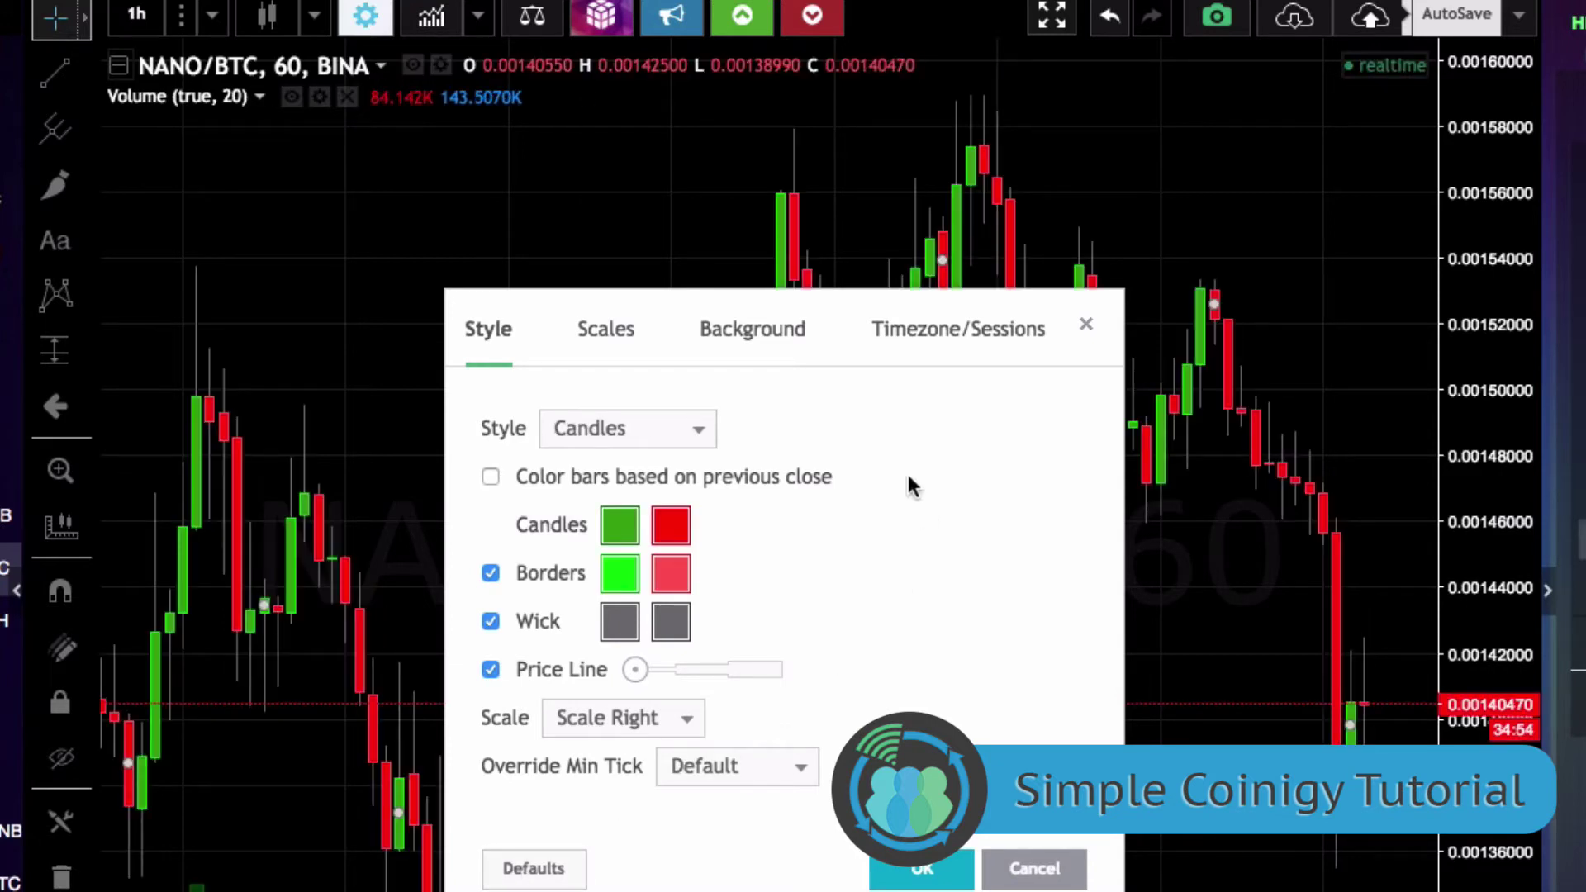
click(698, 431)
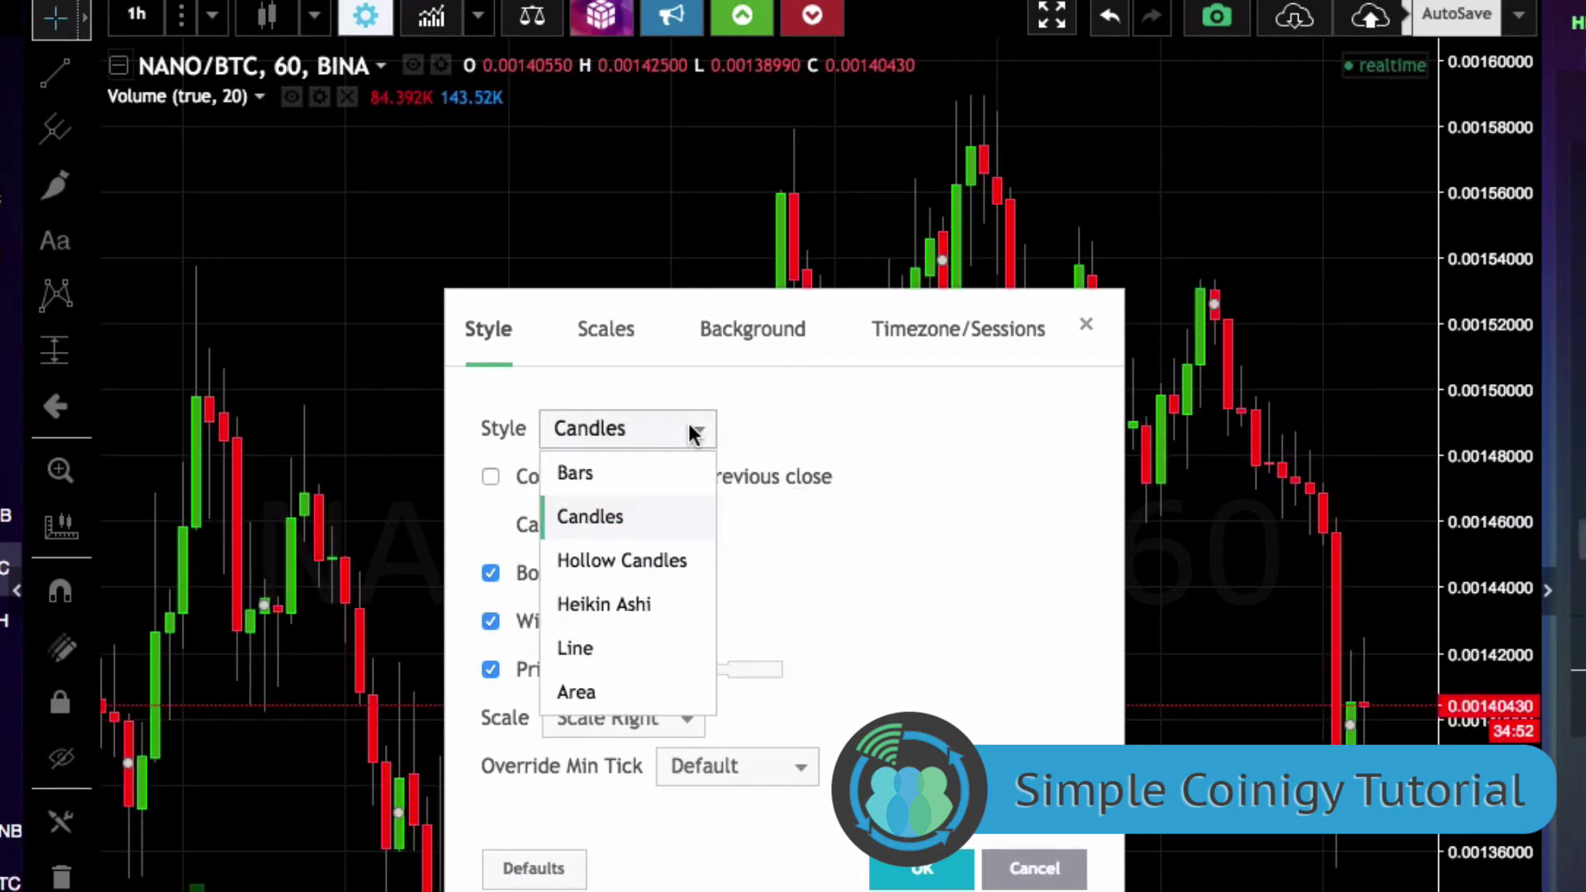
click(937, 591)
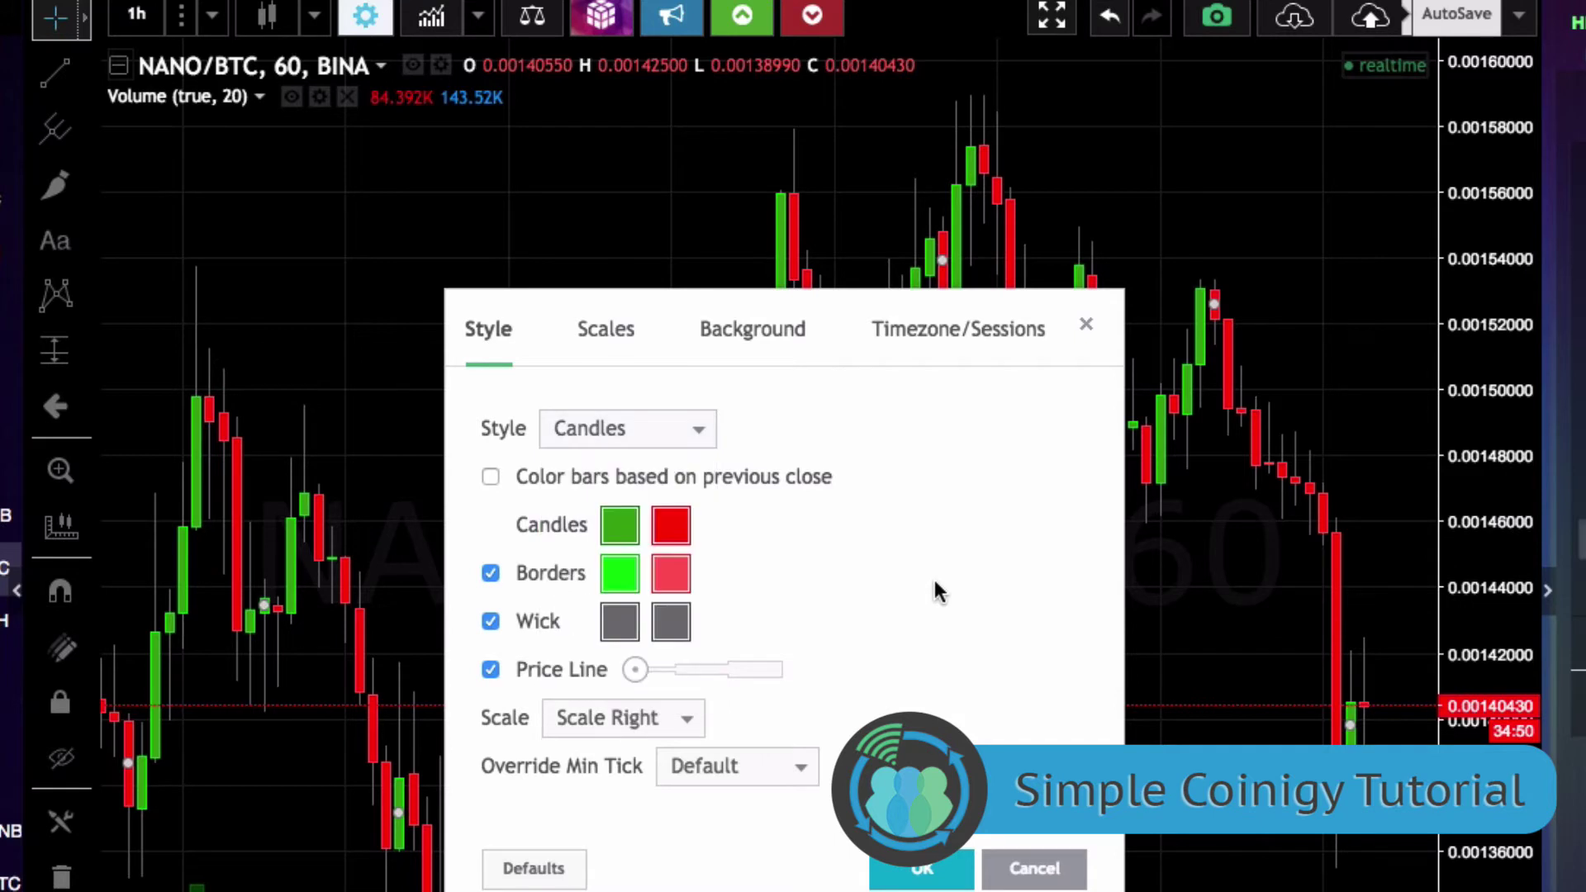
Check the scale settings and try yellow, then white, chart backgrounds
click(598, 330)
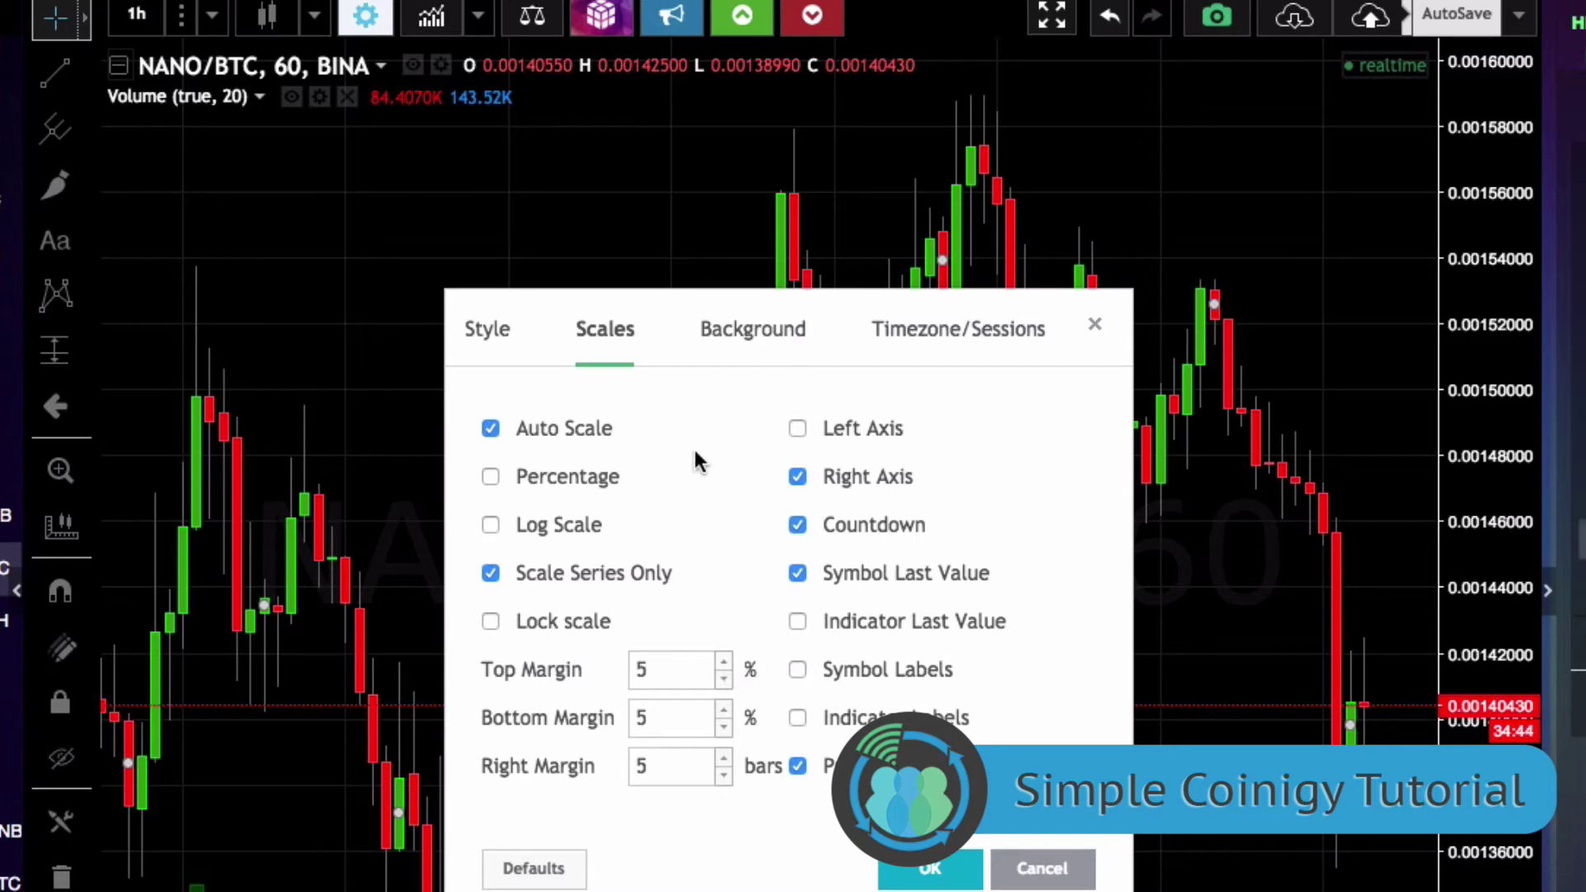
click(780, 329)
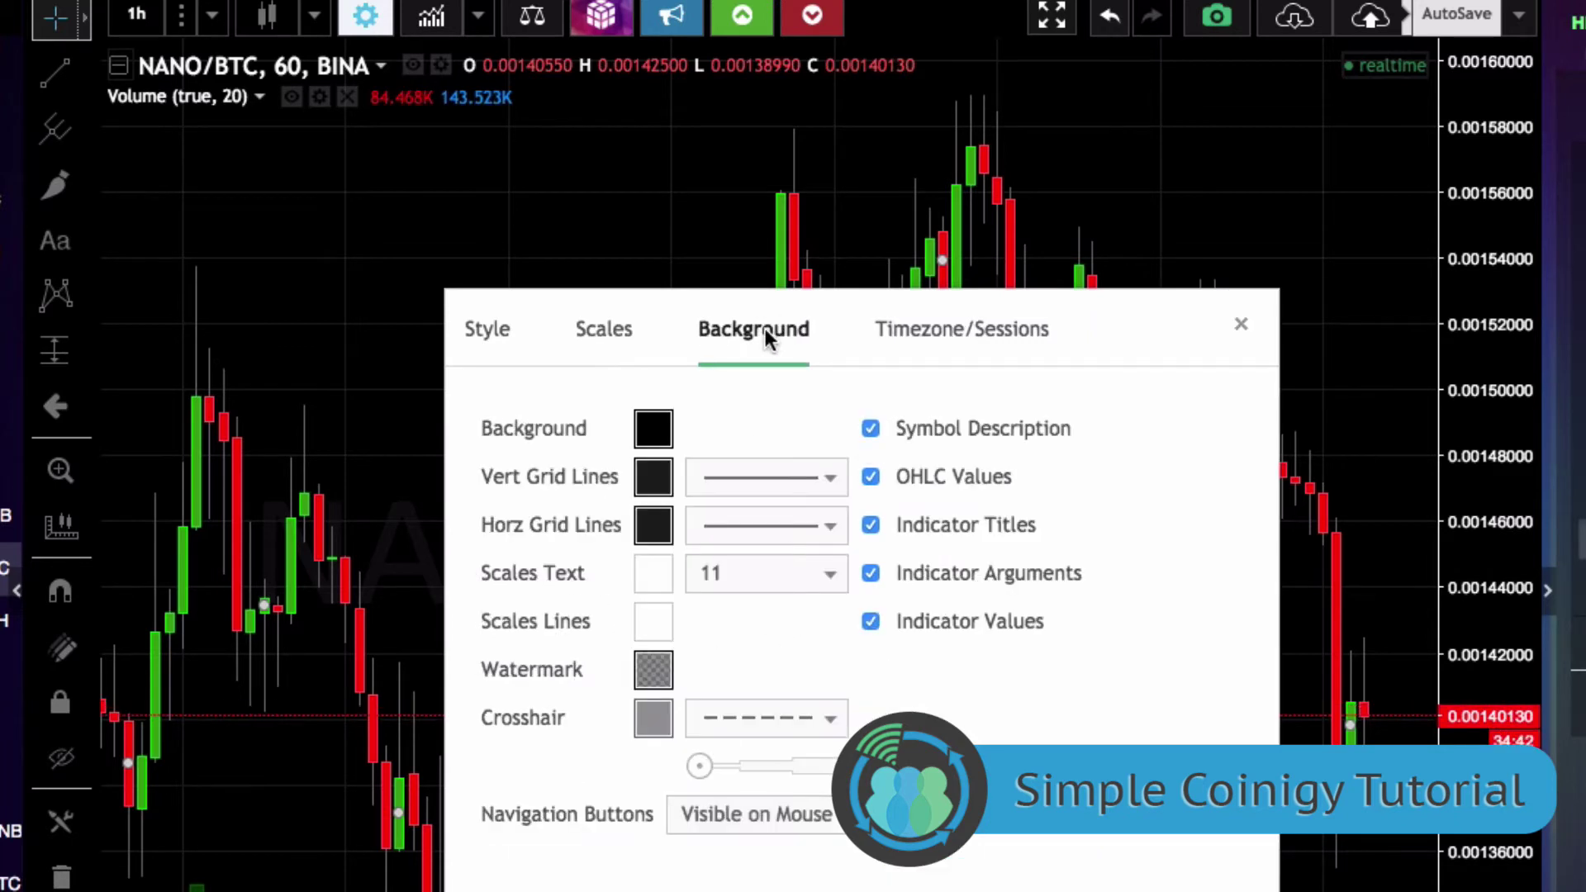
click(652, 429)
click(742, 496)
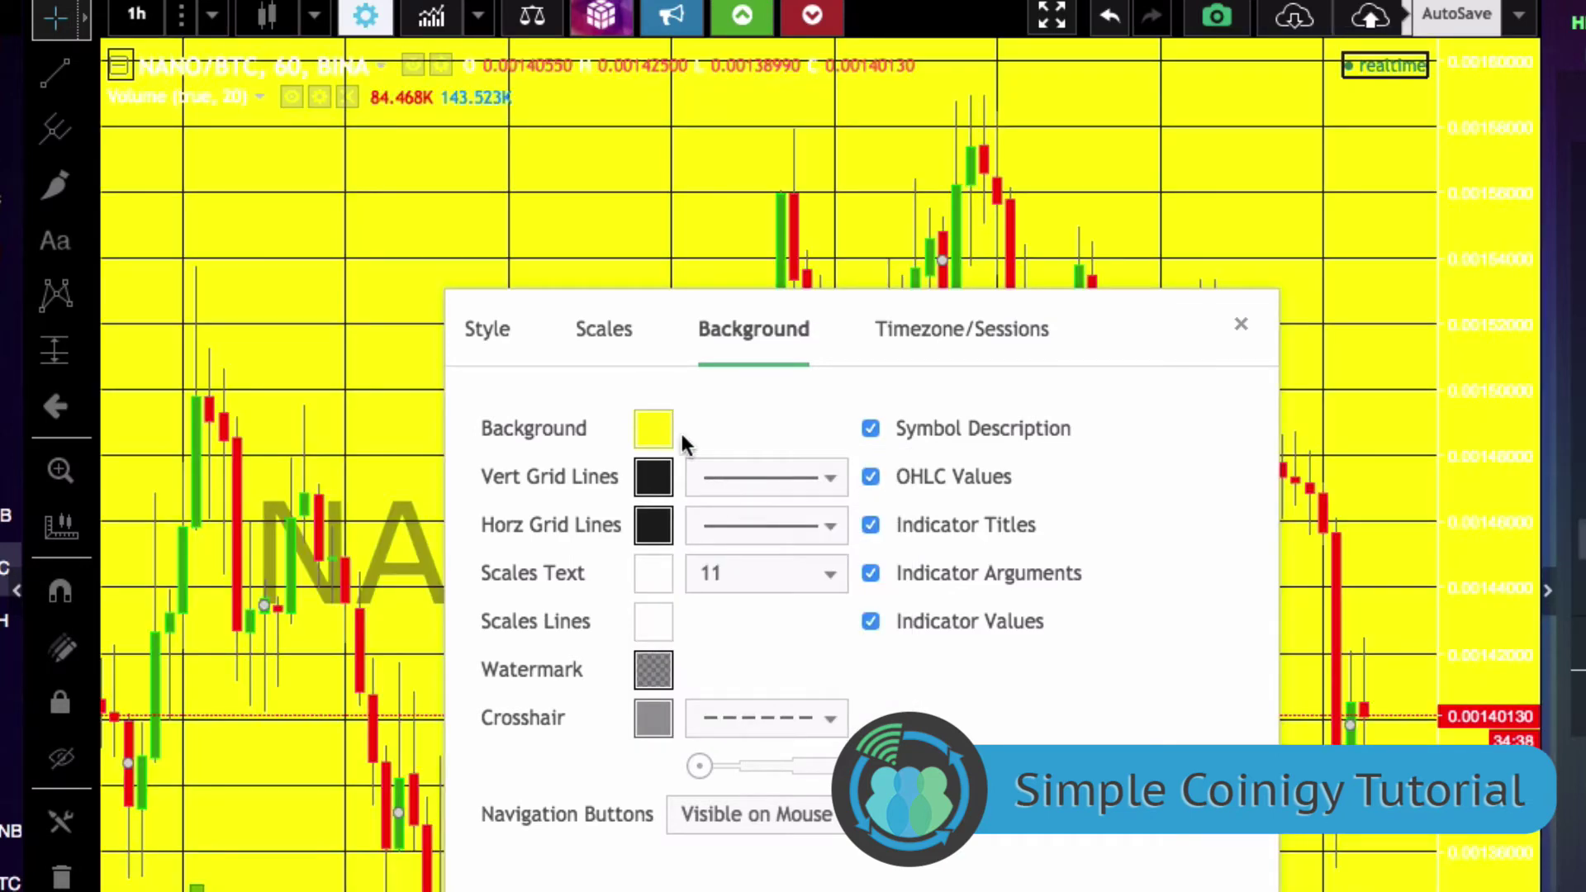
click(656, 429)
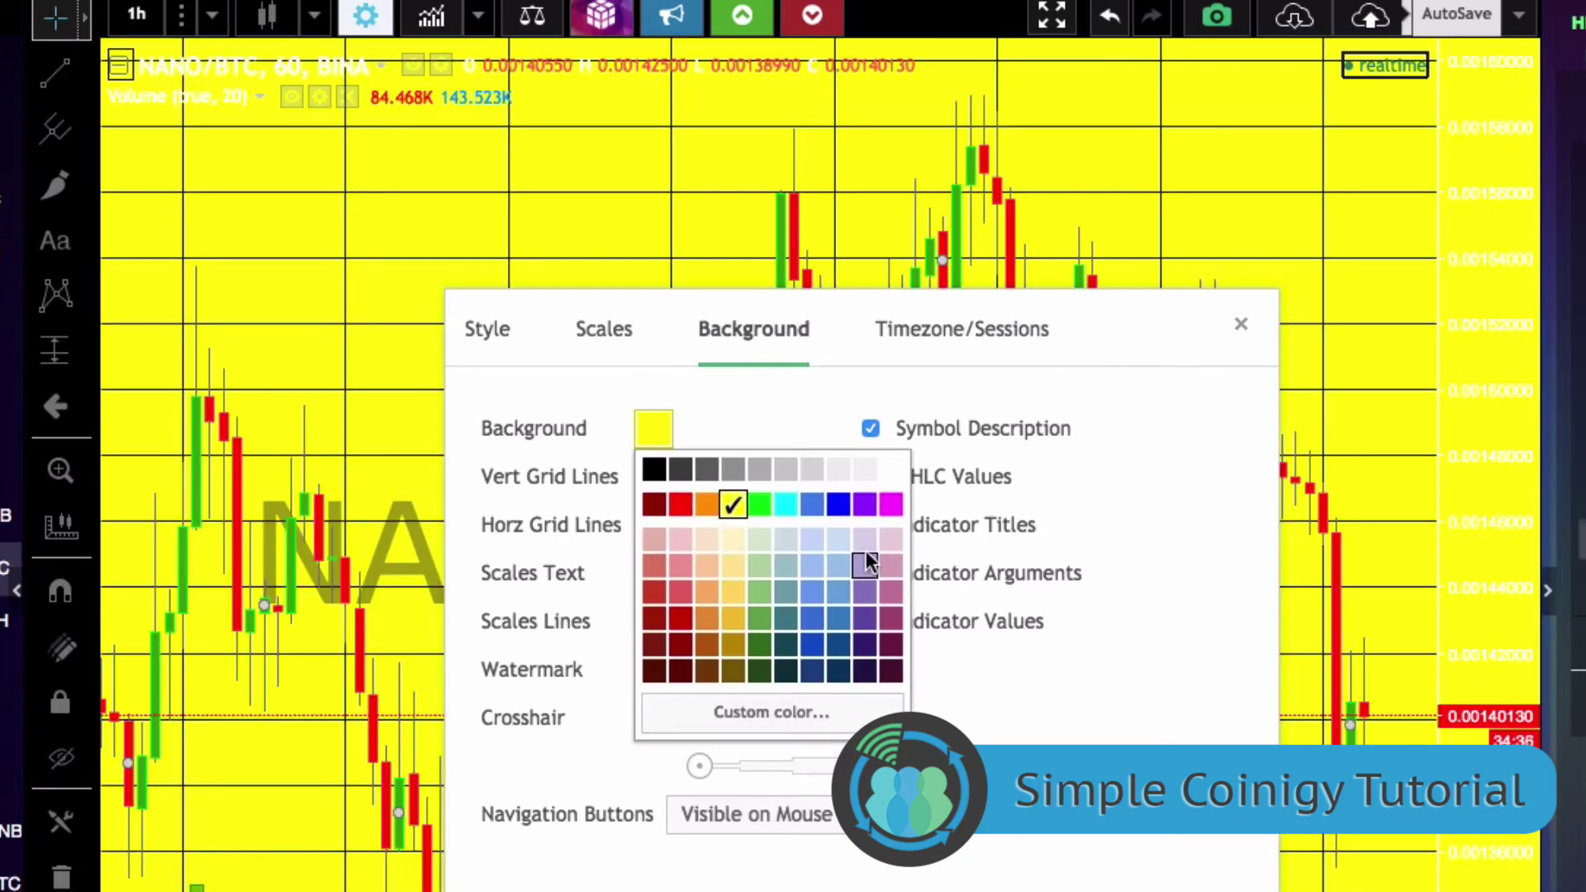
click(897, 470)
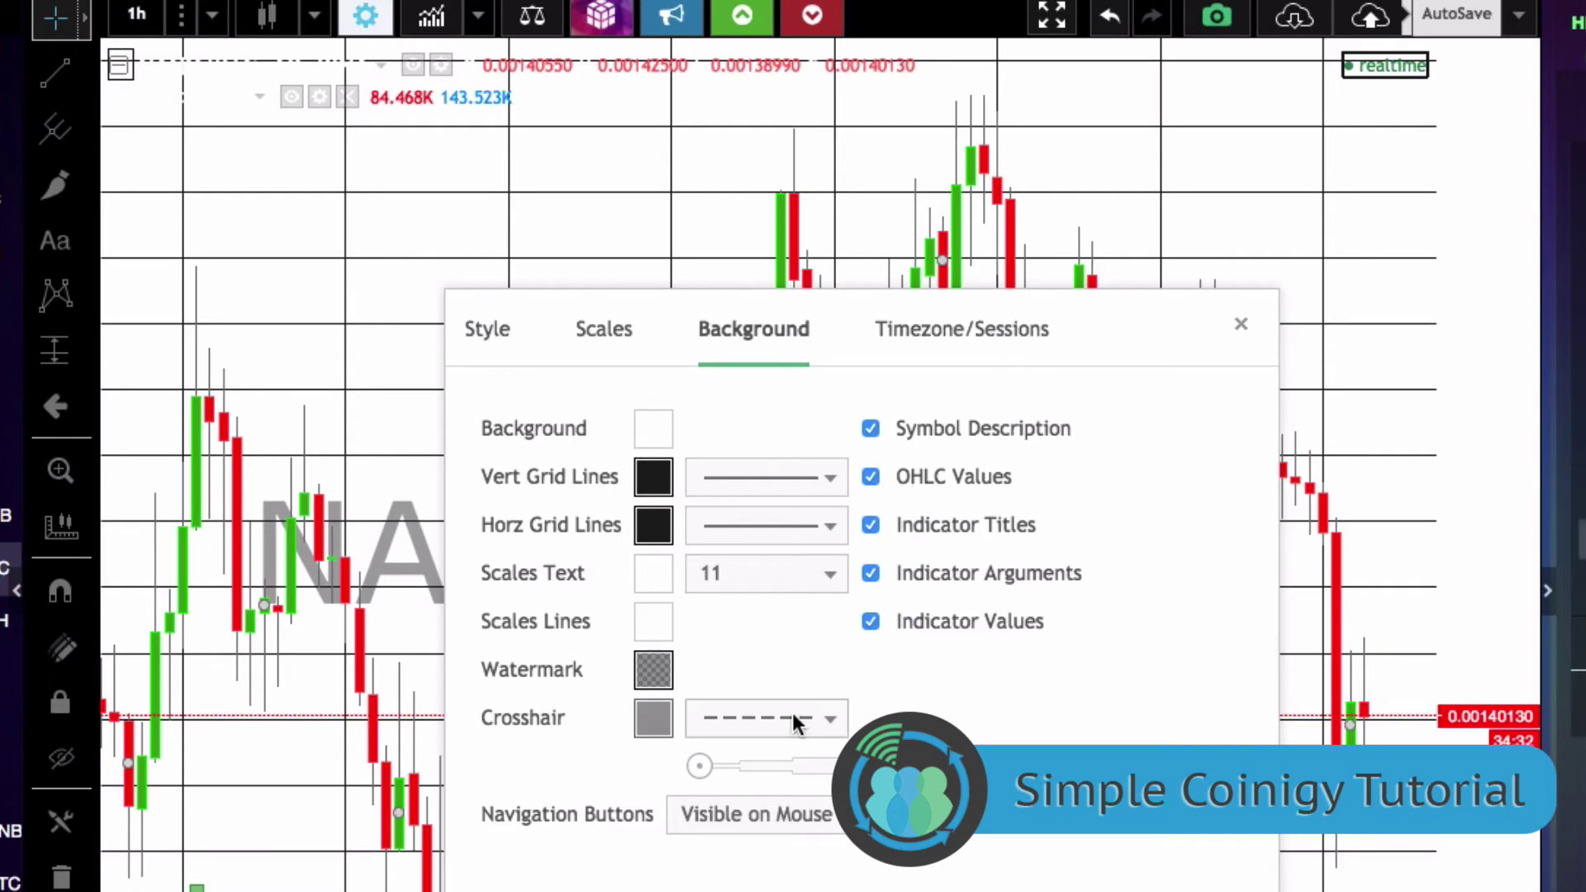
Keep the time zone at UTC and cancel all chart settings changes
click(950, 332)
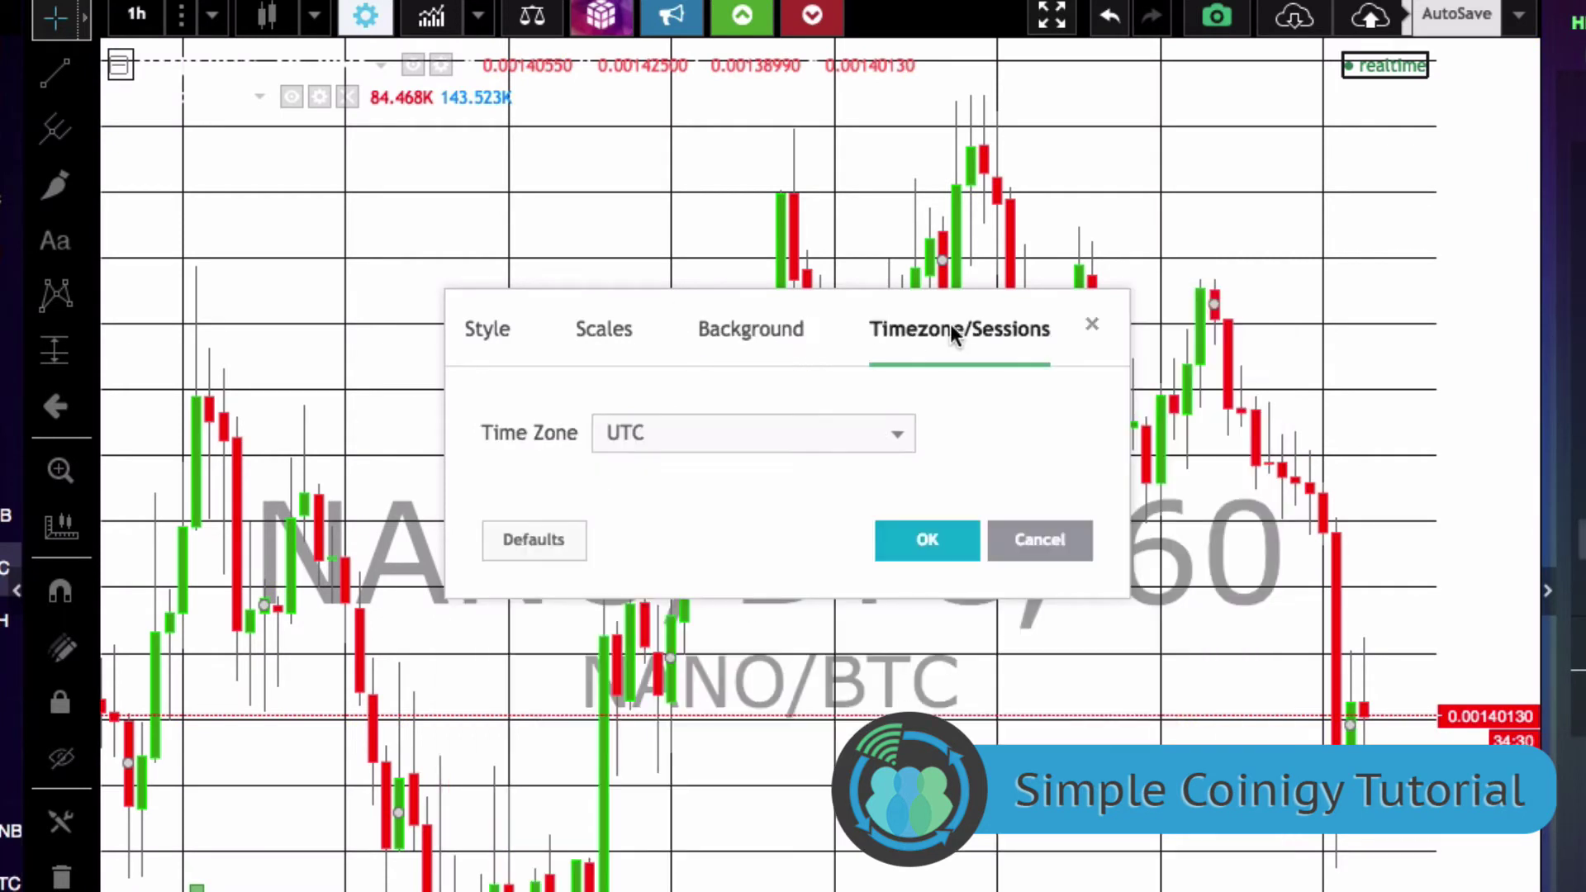
click(878, 425)
click(1041, 409)
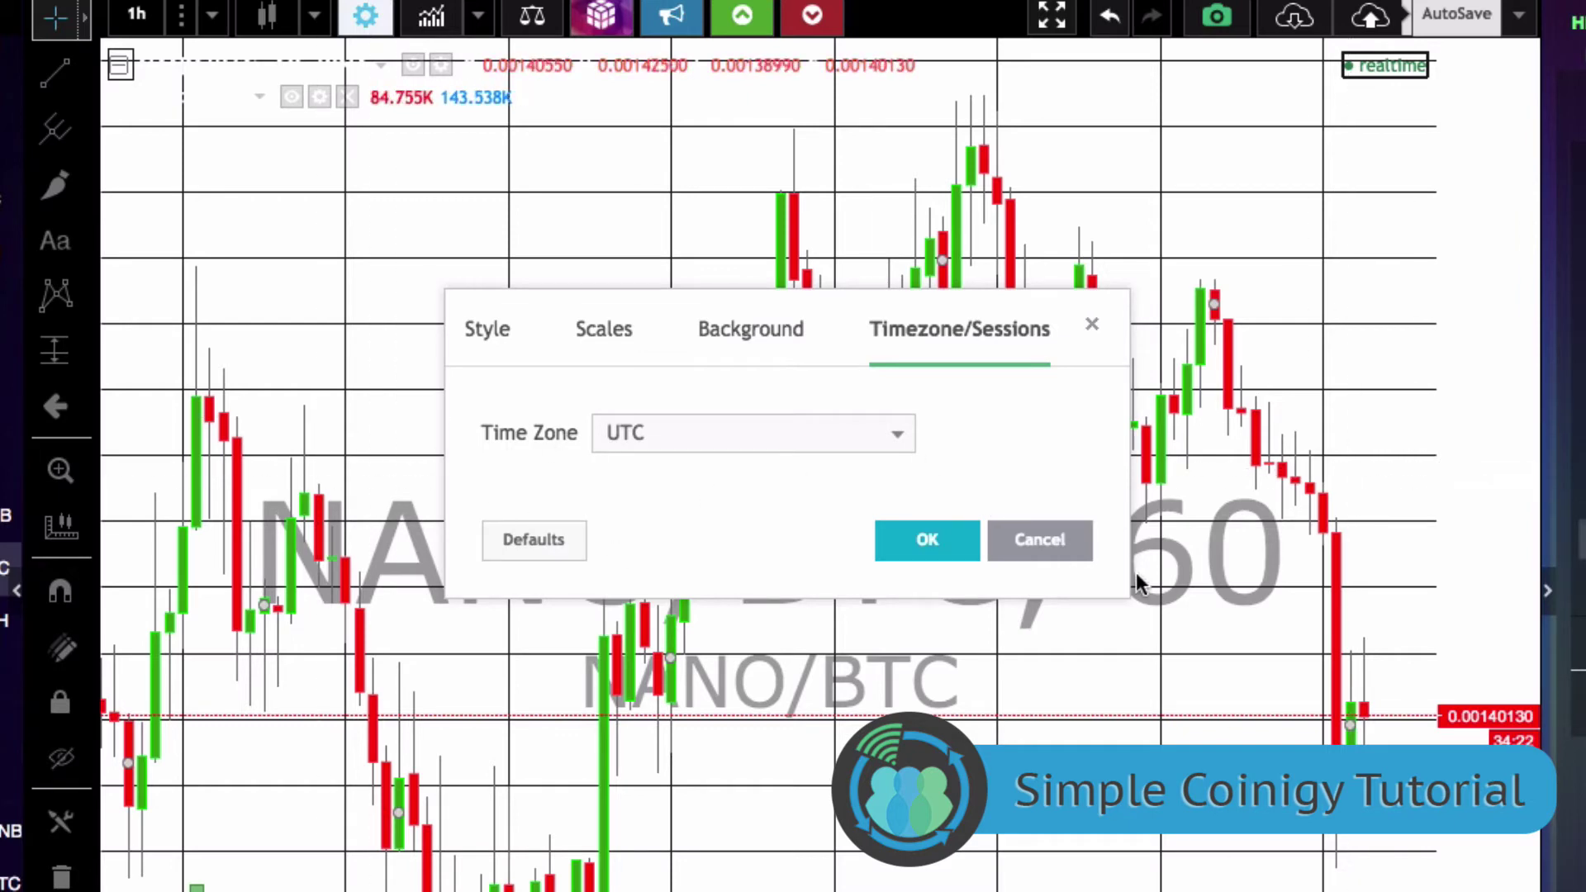
click(1051, 547)
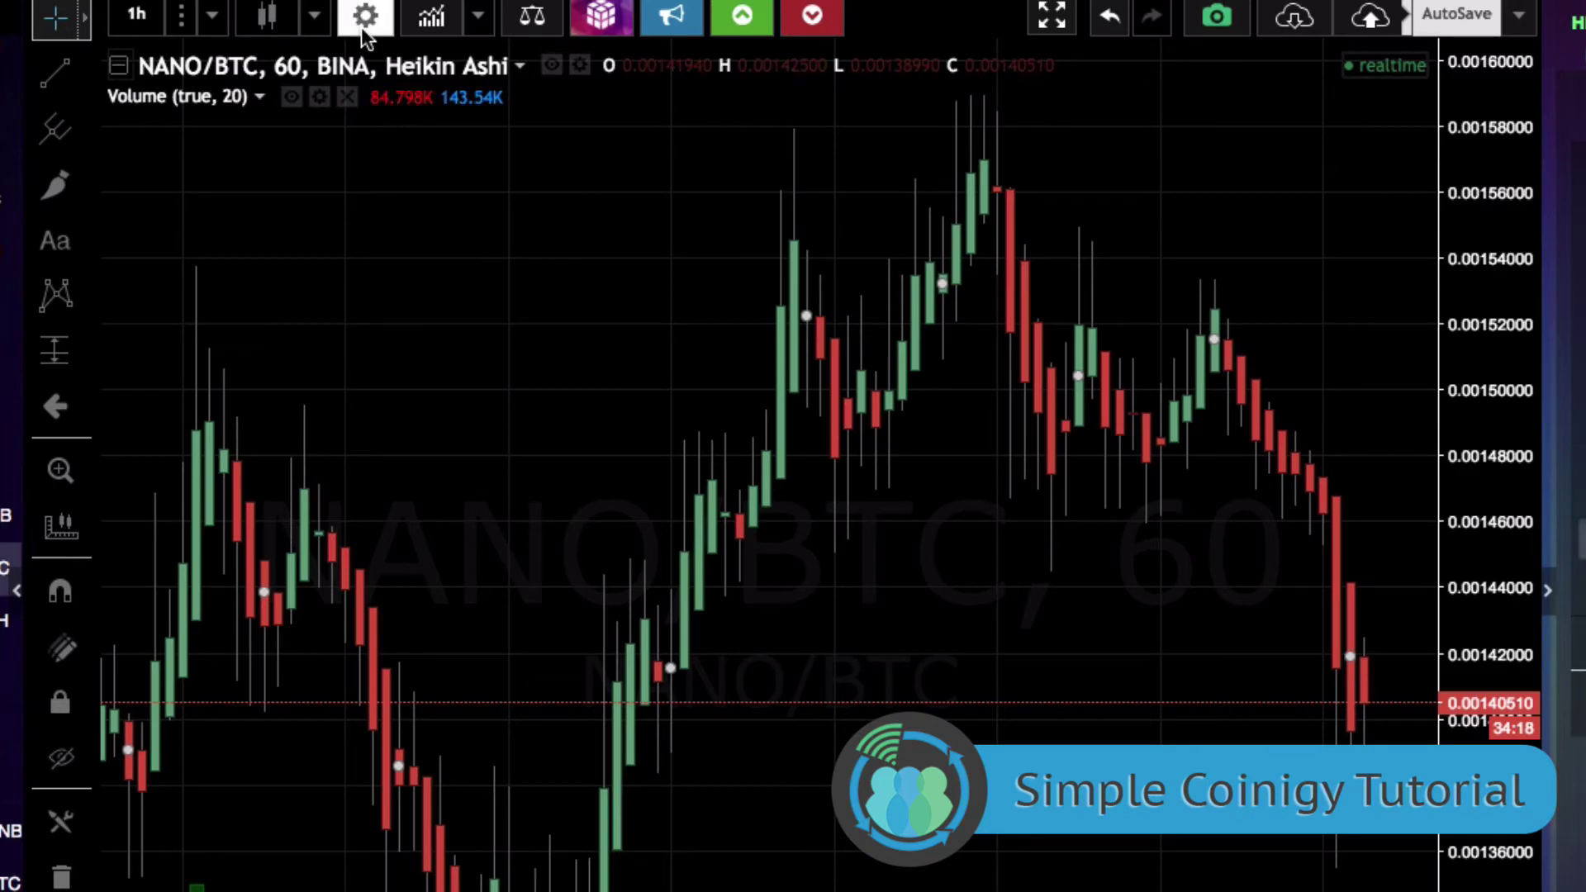
Add a second Volume indicator to the NANO/BTC chart from the indicators list
click(432, 19)
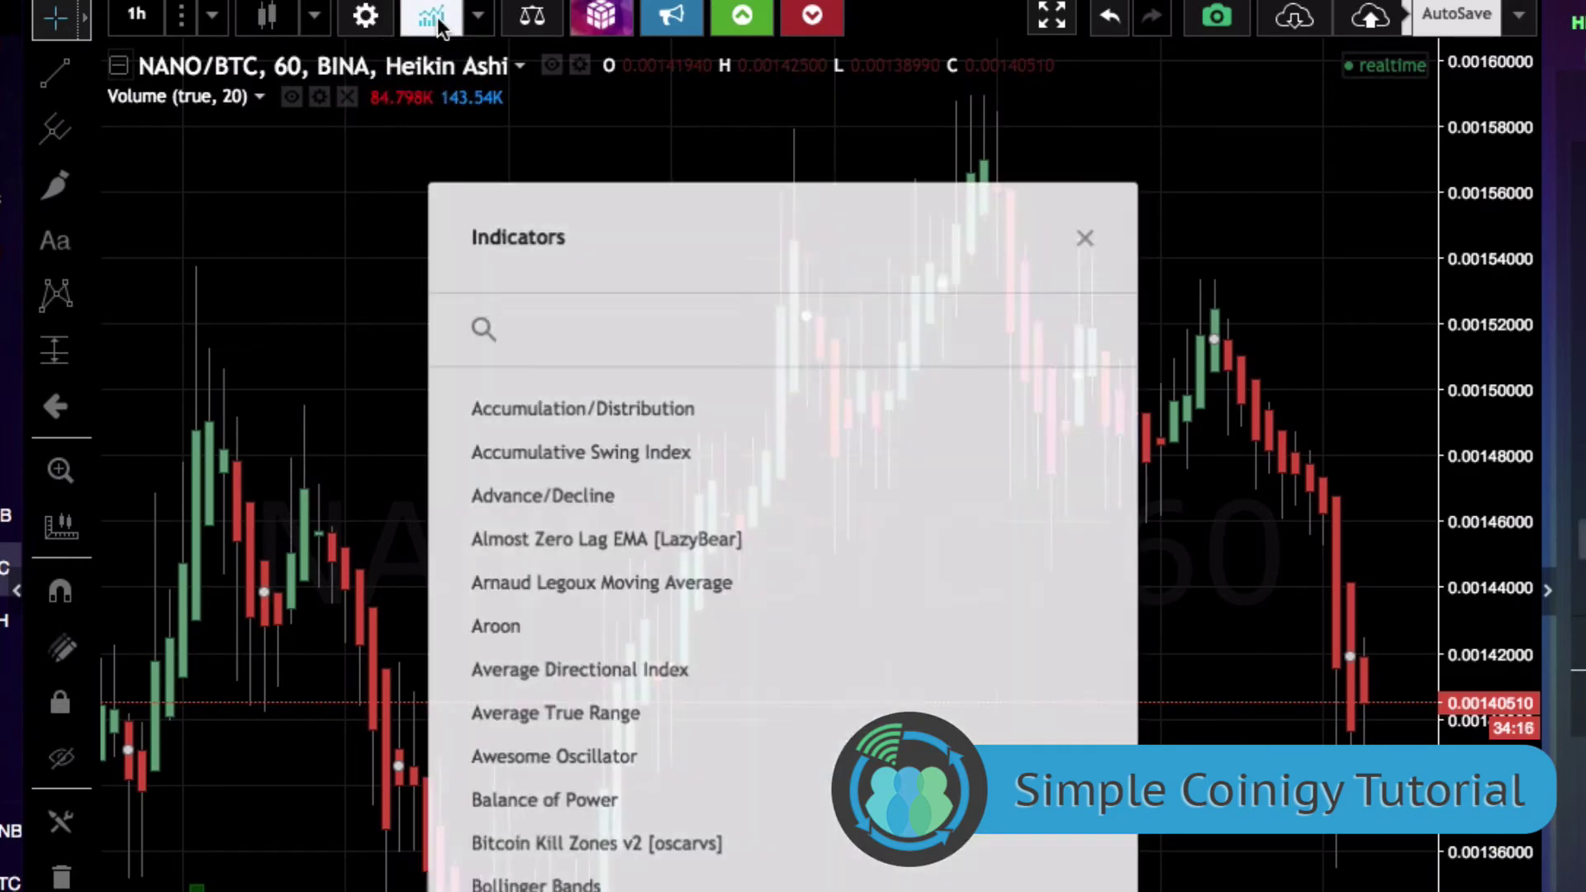
scroll(746, 485, down, 10)
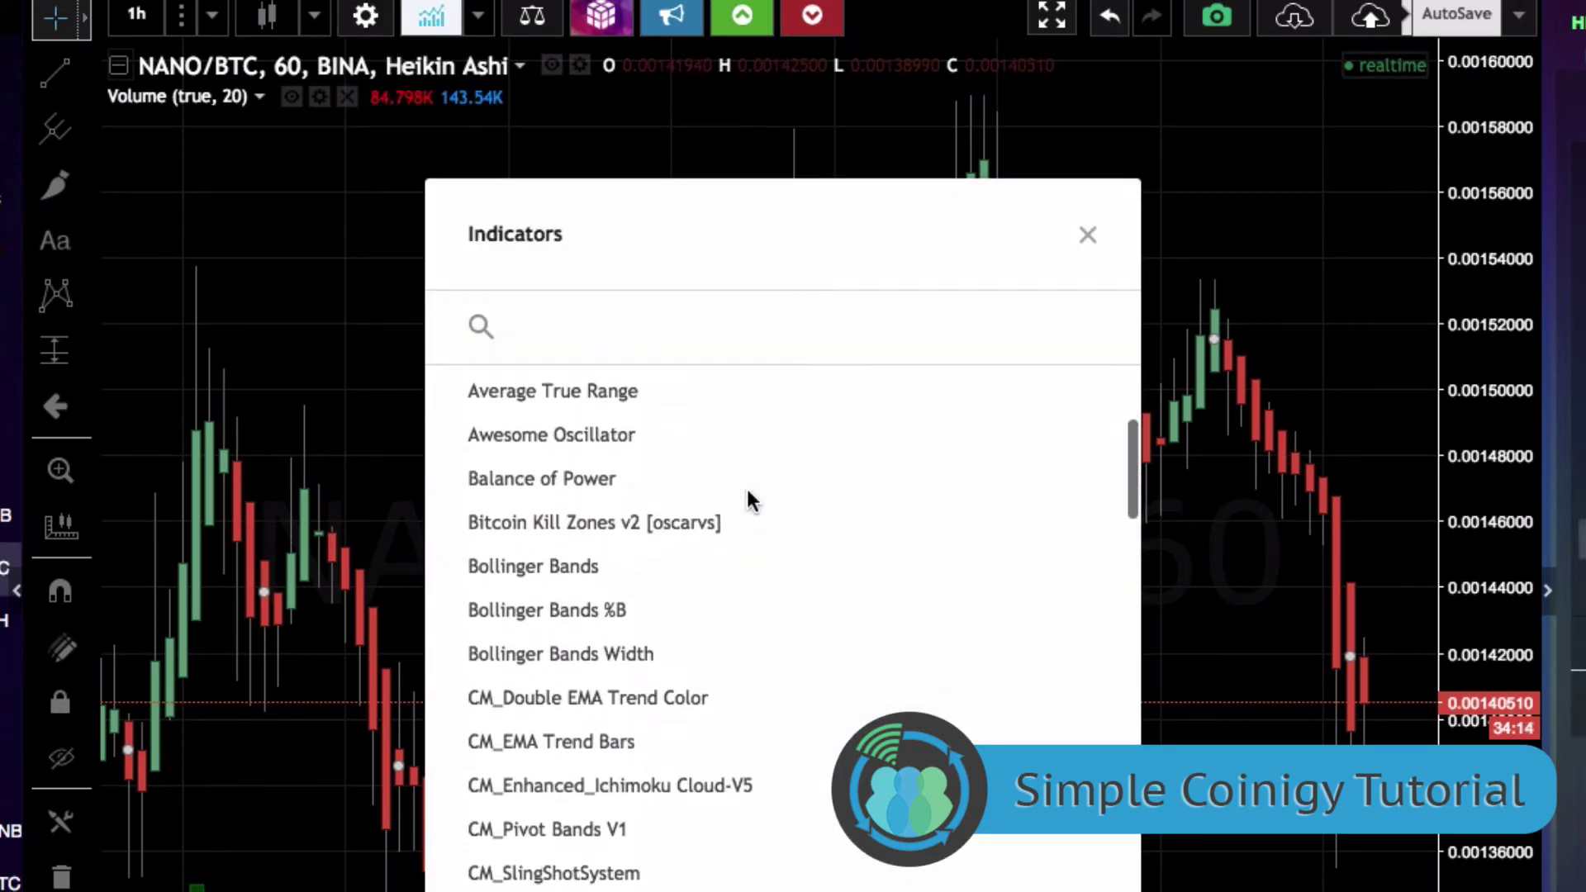
scroll(747, 494, down, 15)
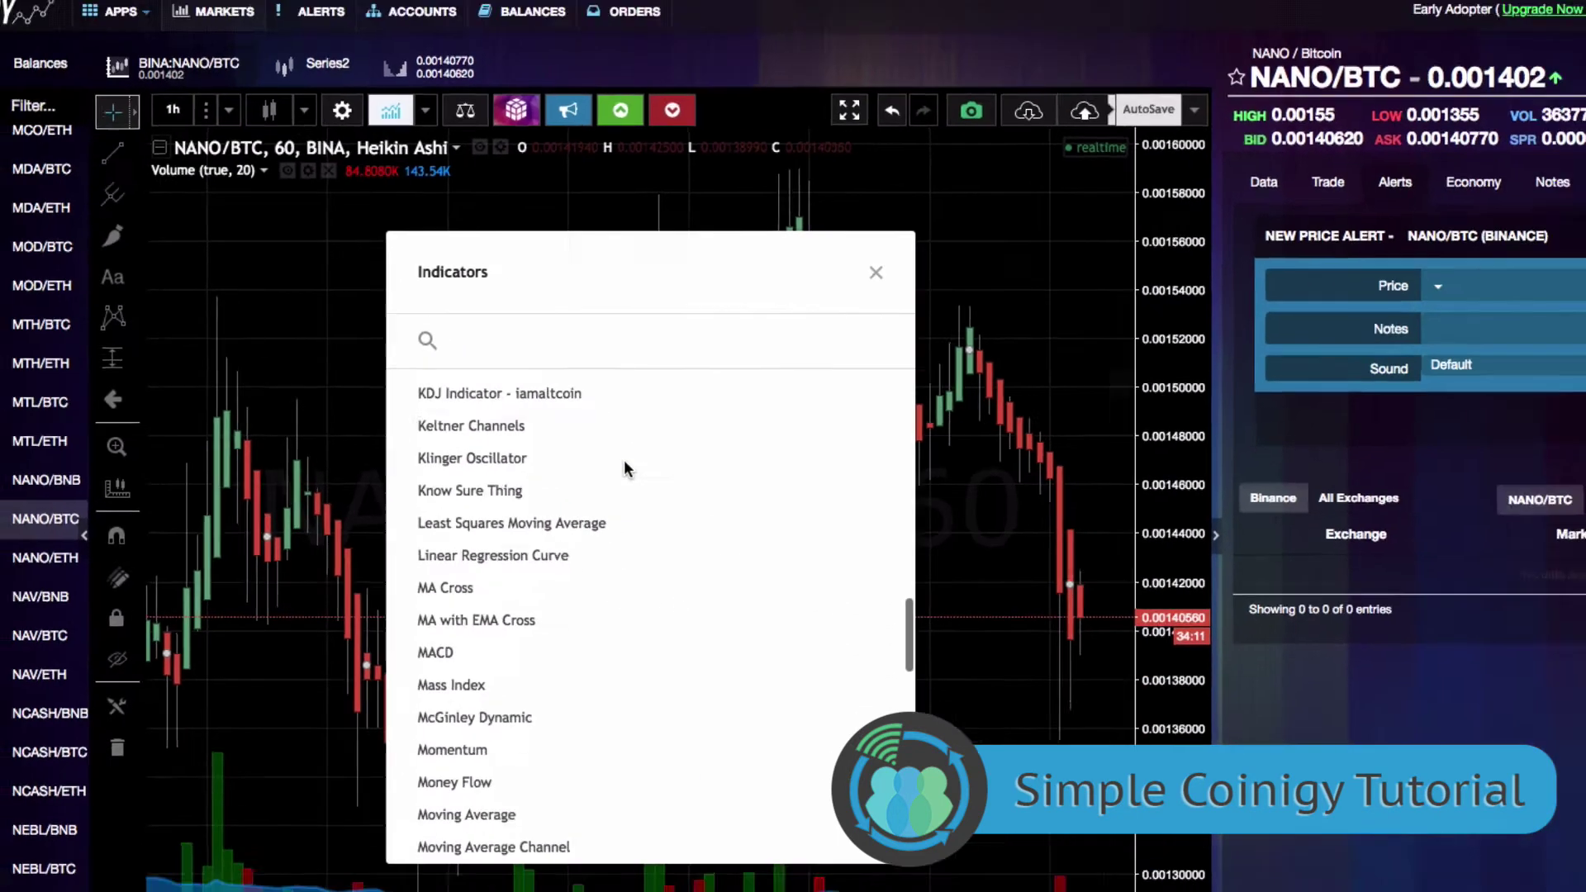
scroll(622, 468, down, 15)
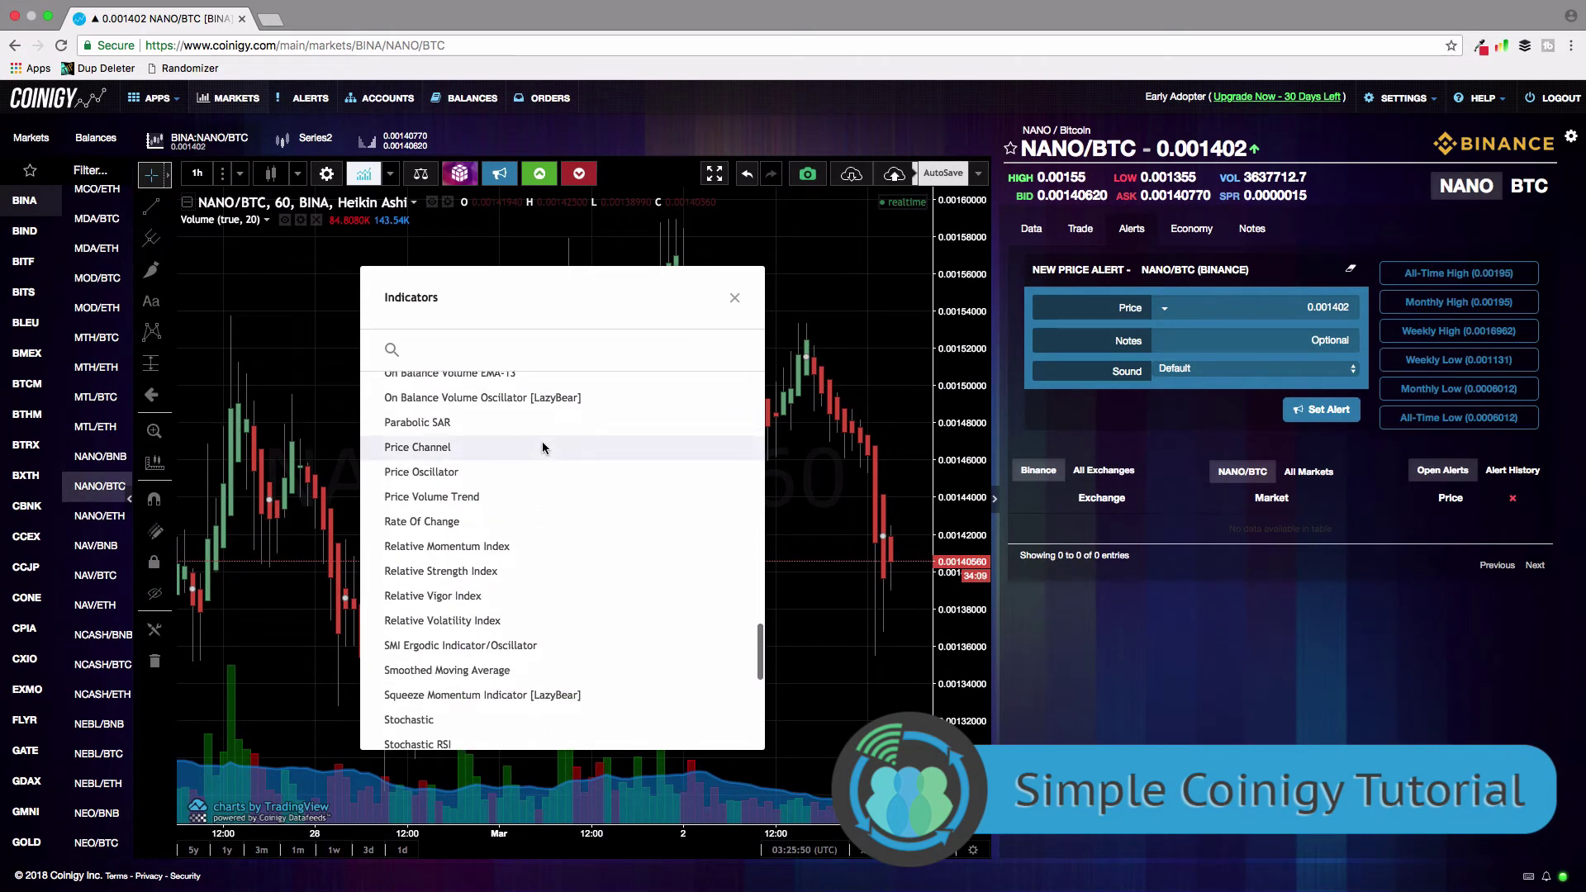
scroll(542, 448, down, 10)
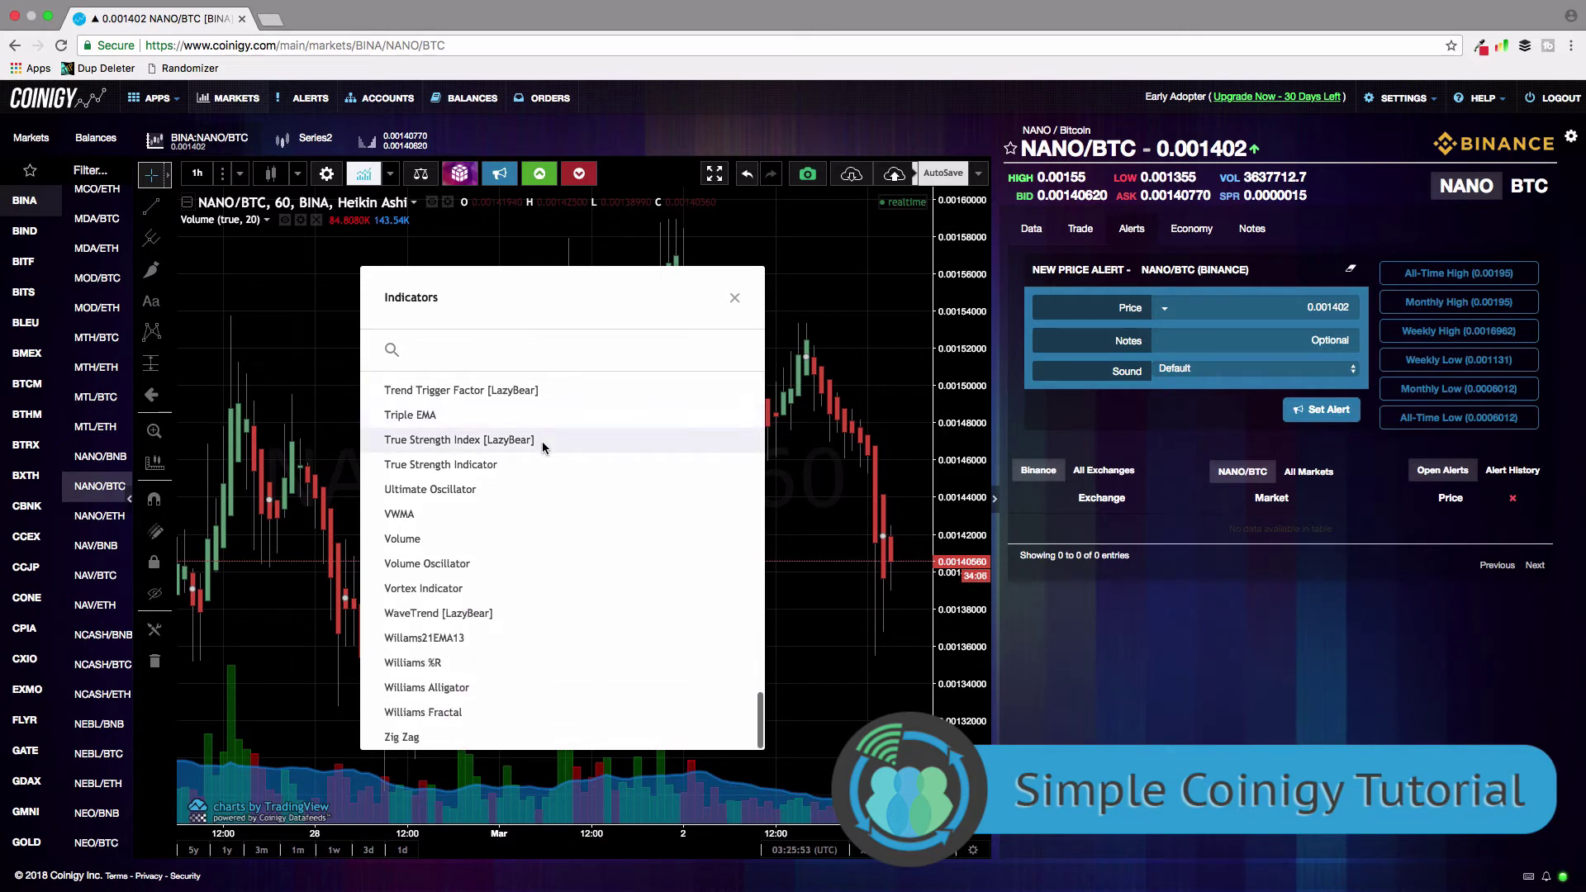
click(424, 540)
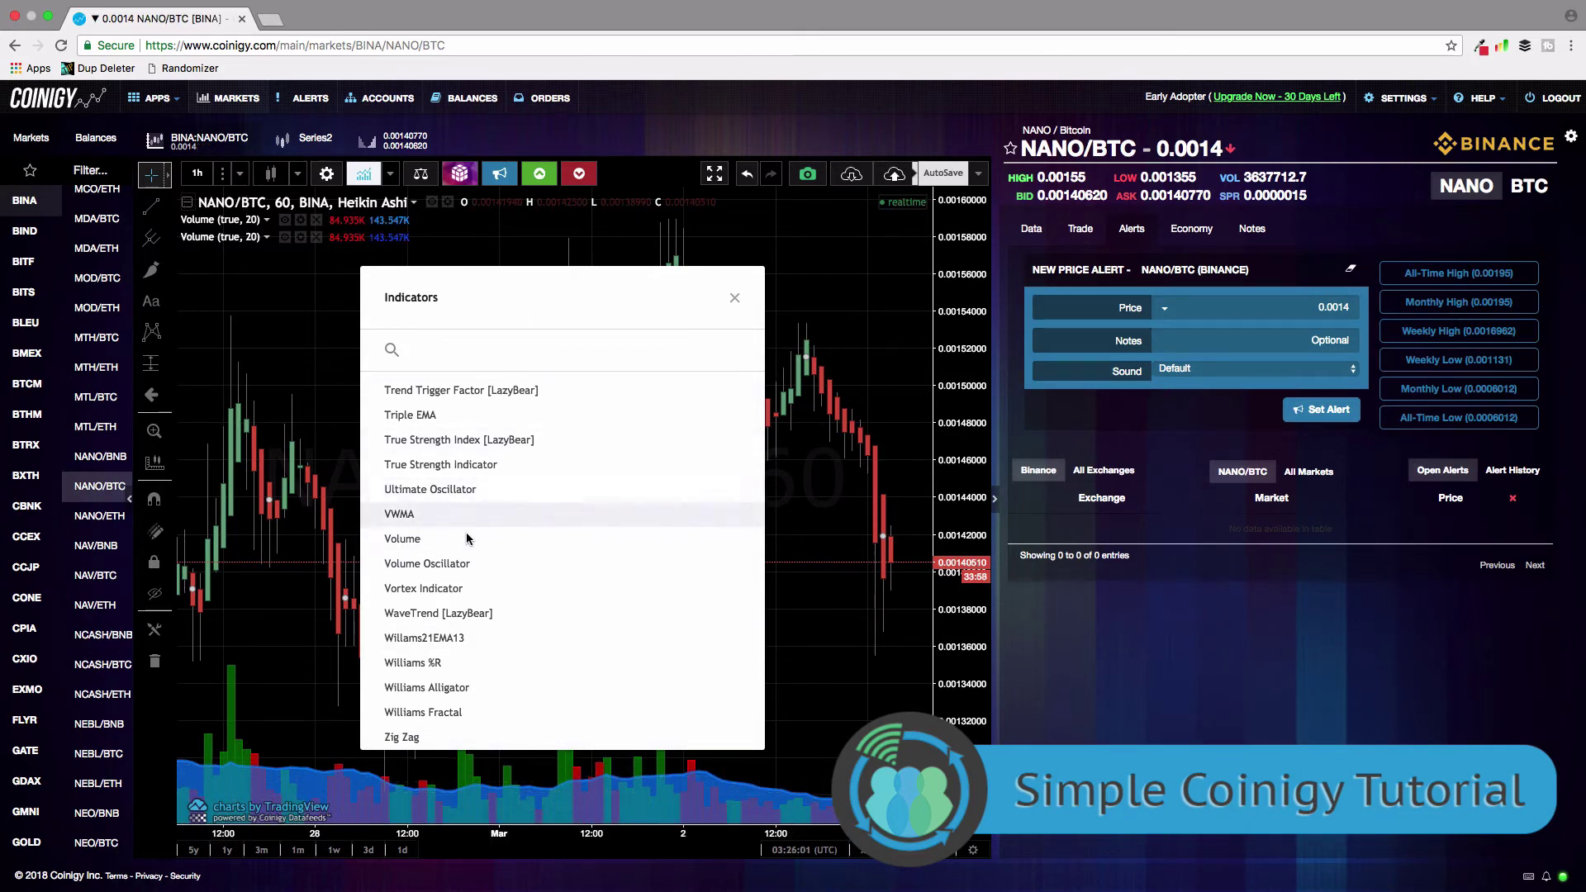
scroll(494, 642, up, 20)
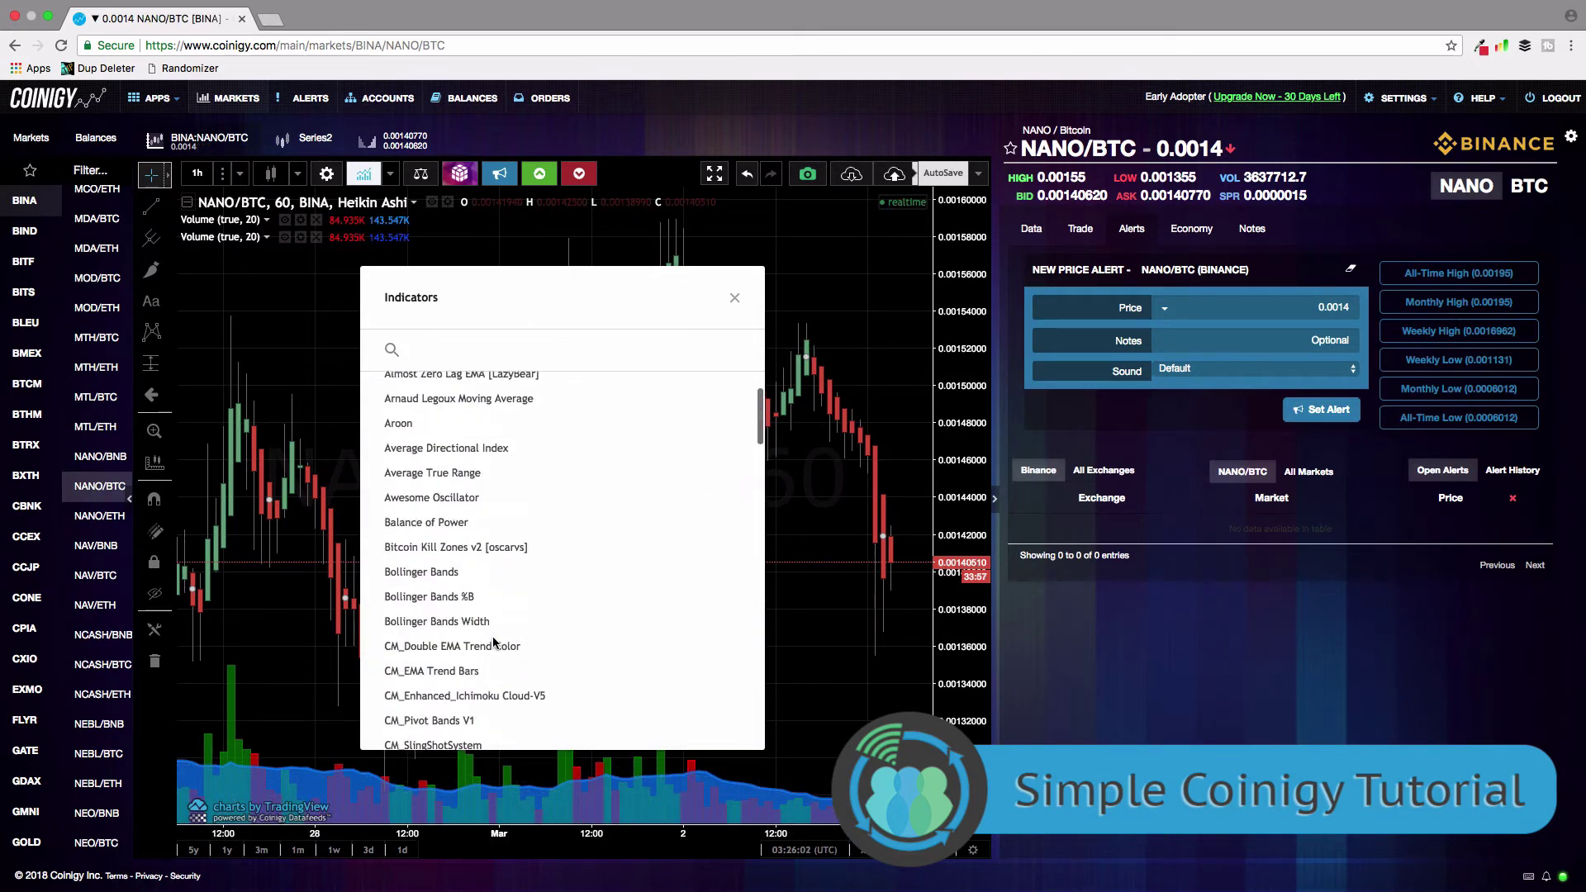
click(734, 299)
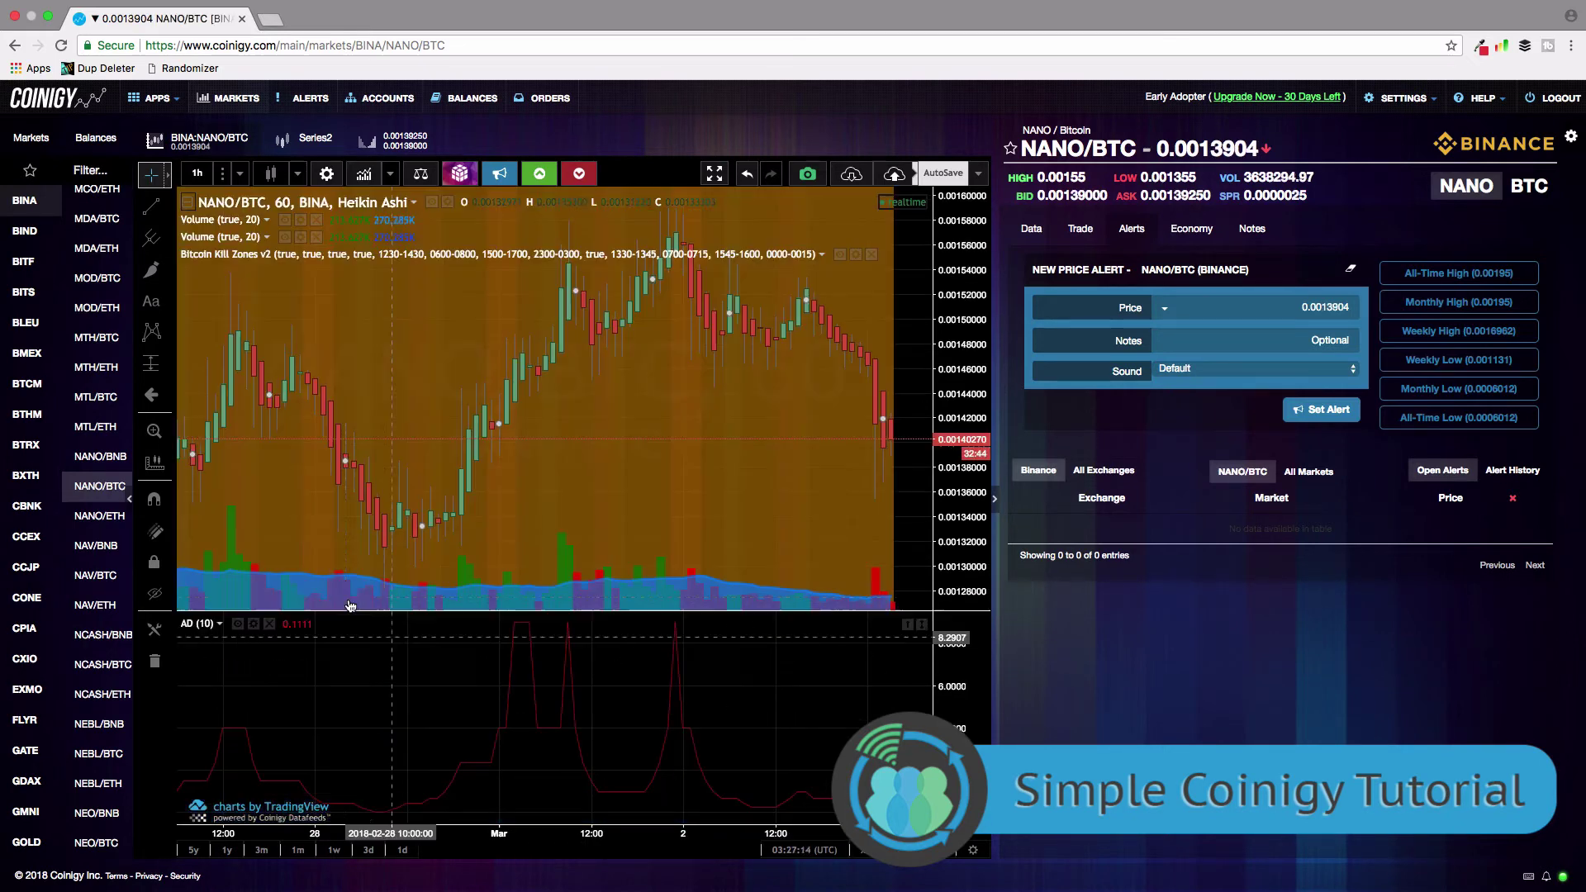
Remove the AD pane and both Volume indicators from the chart
click(269, 624)
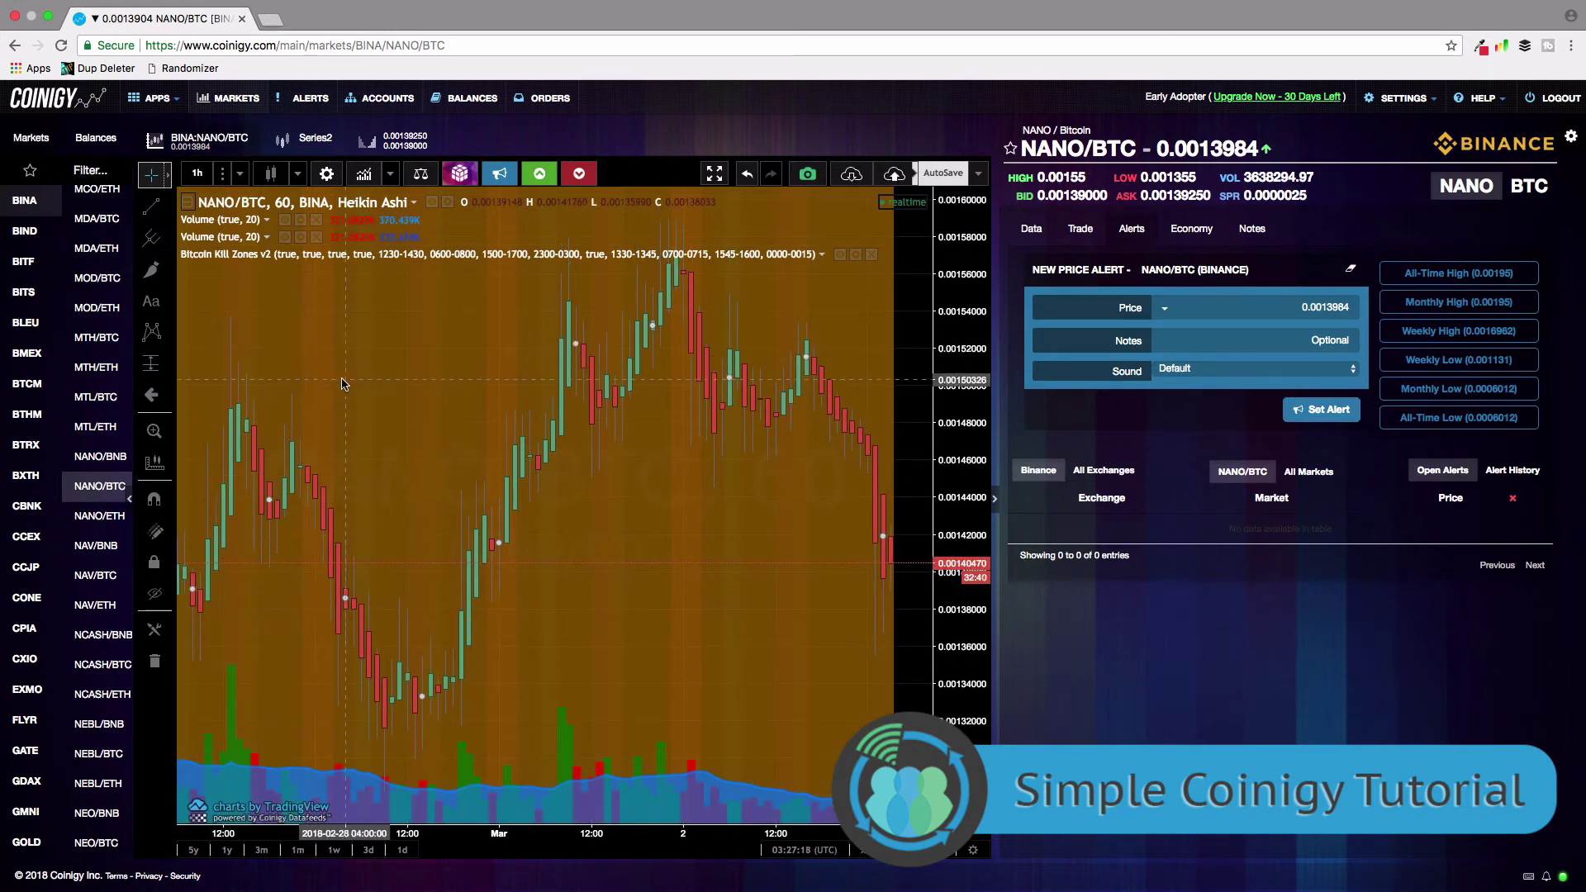
click(315, 220)
click(316, 219)
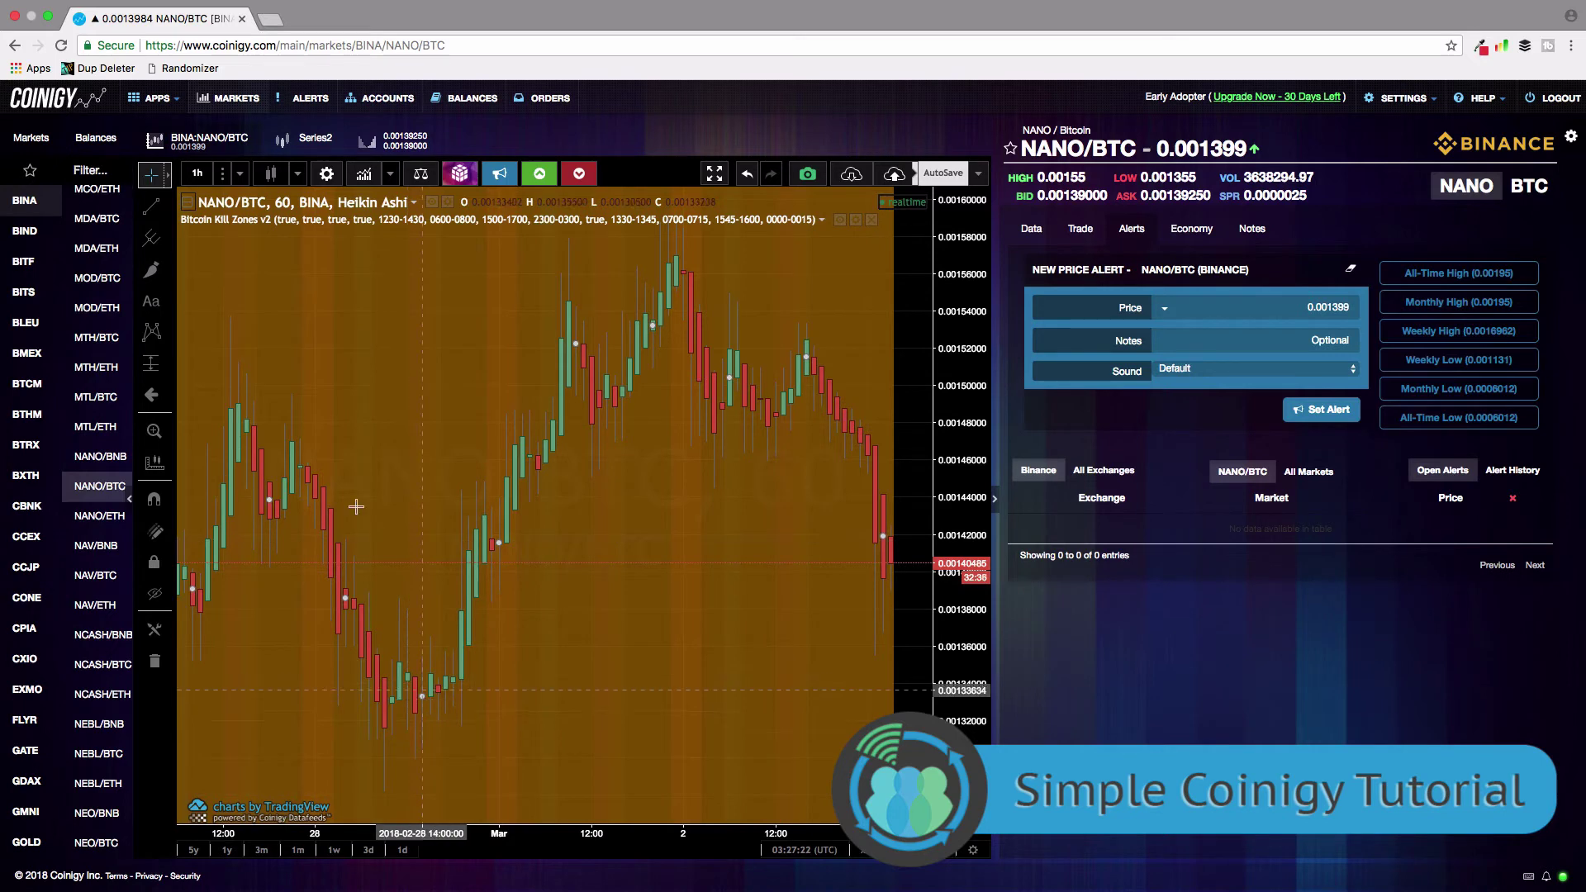
Browse the indicator list and template options, then open the Compare symbol window
click(364, 174)
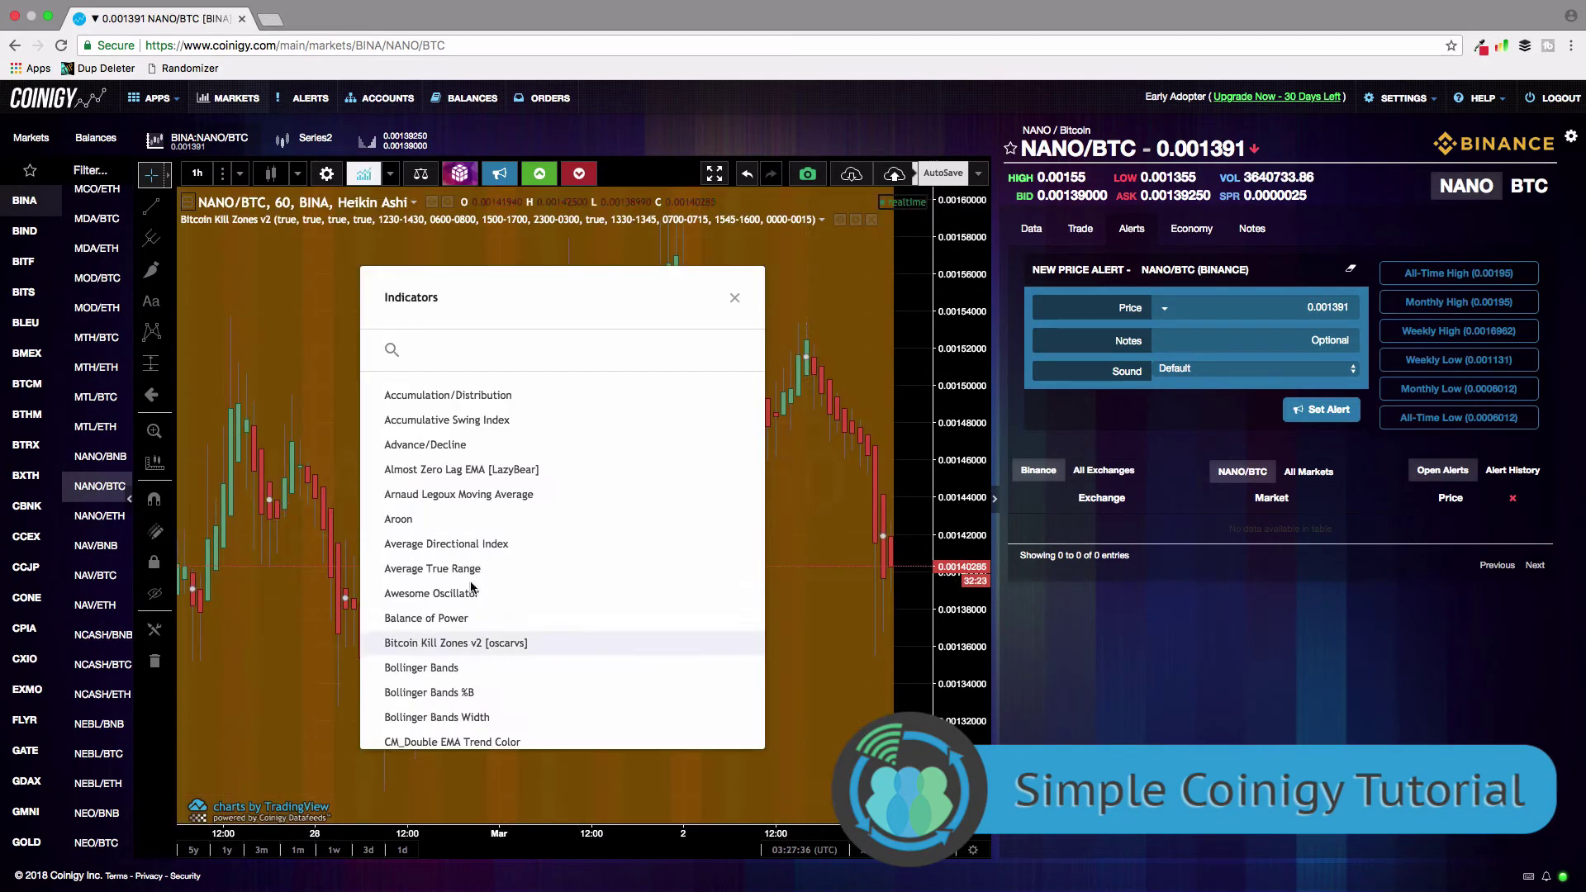
click(734, 298)
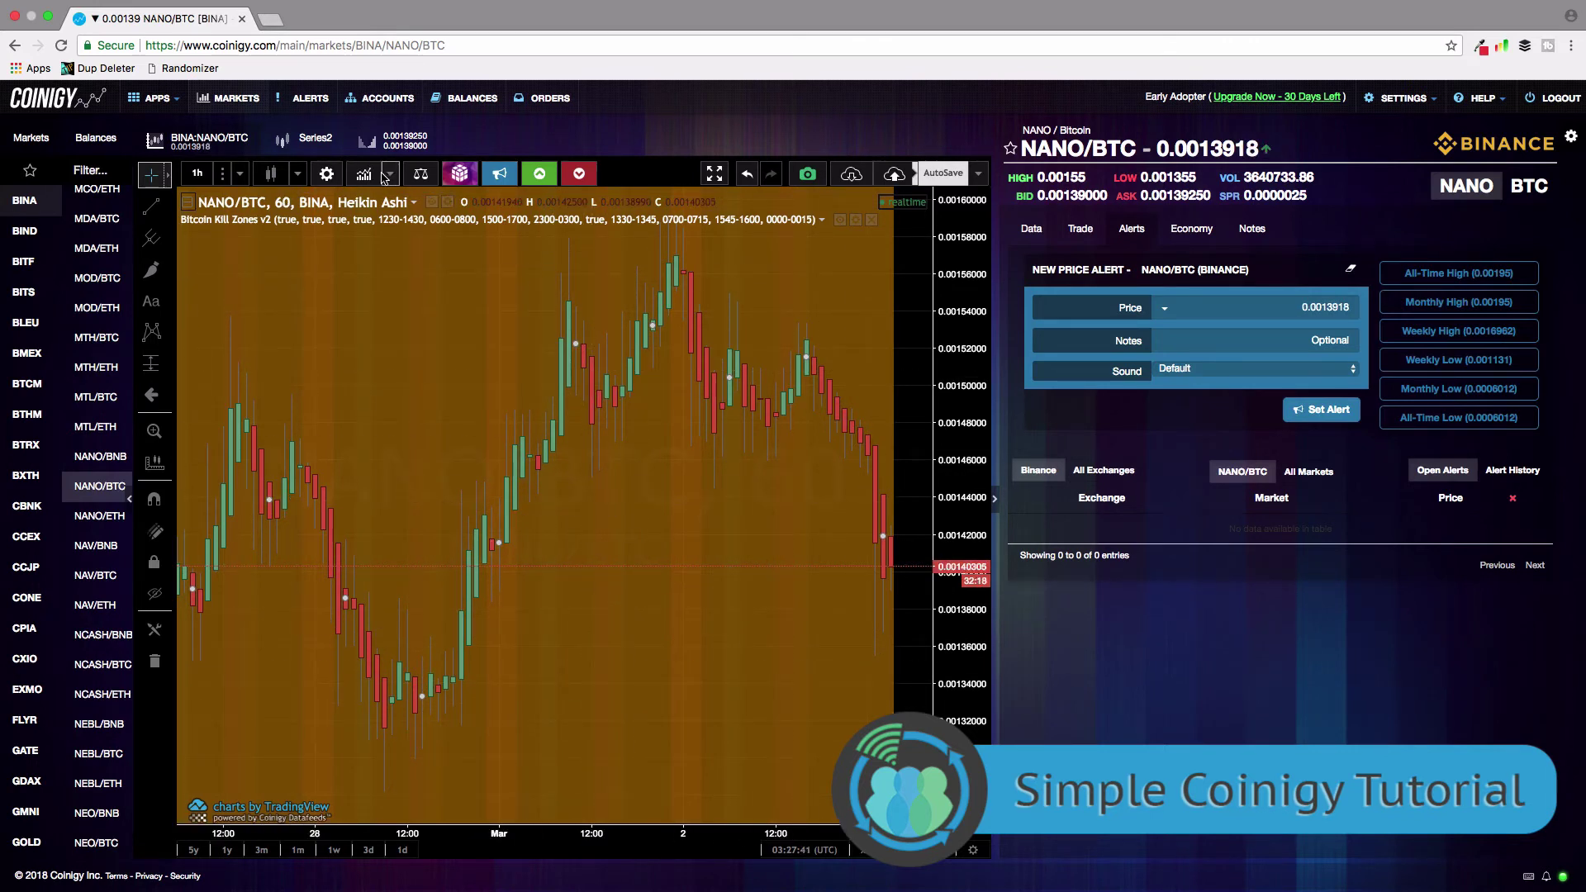
click(390, 173)
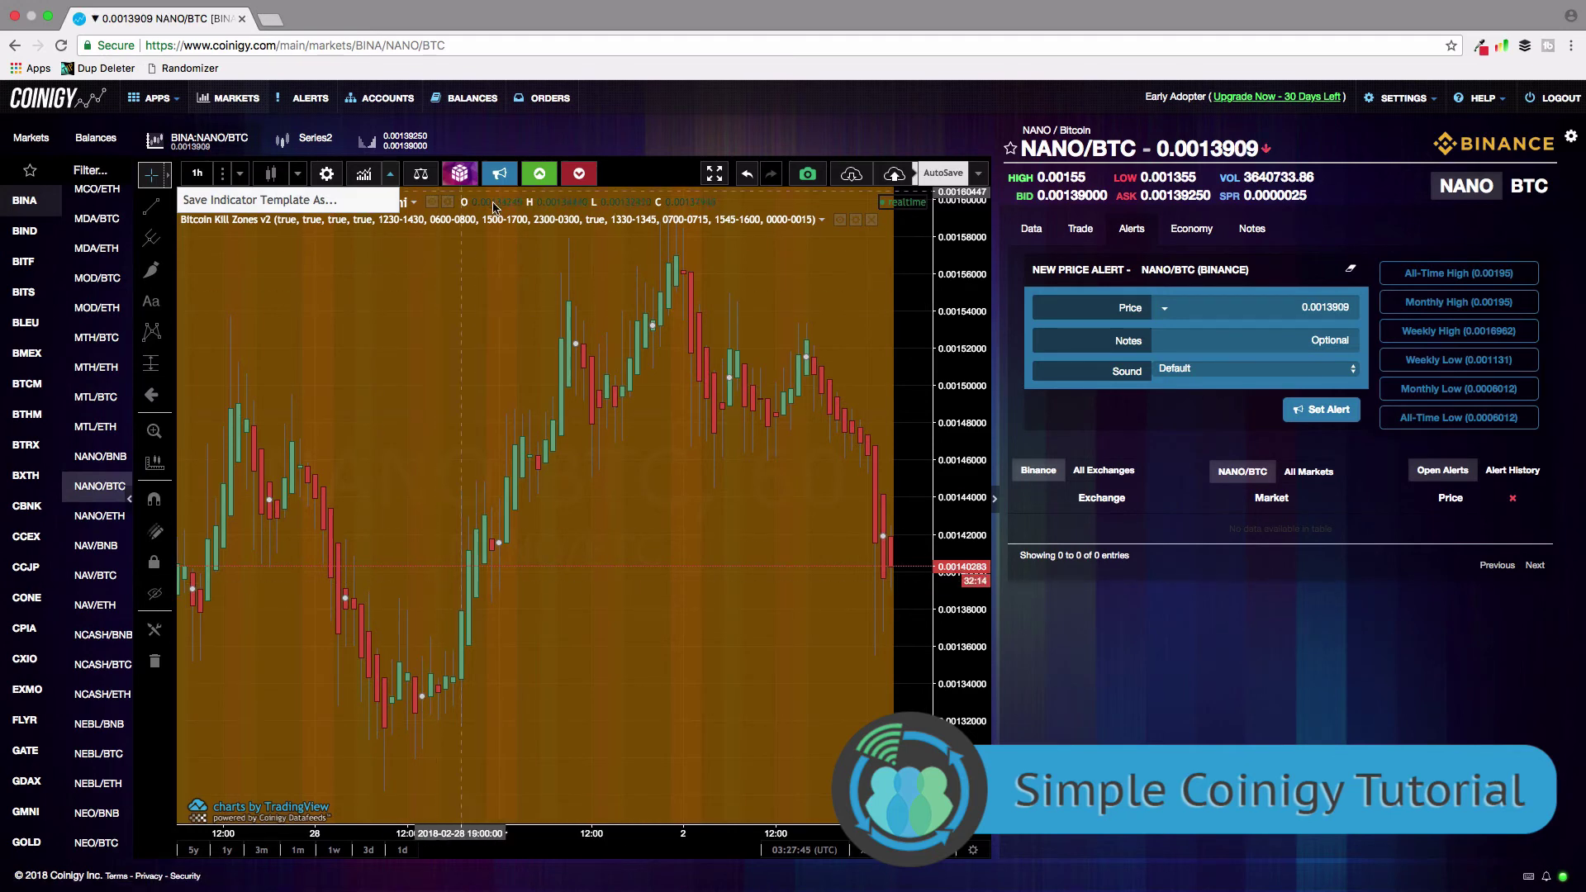
click(420, 173)
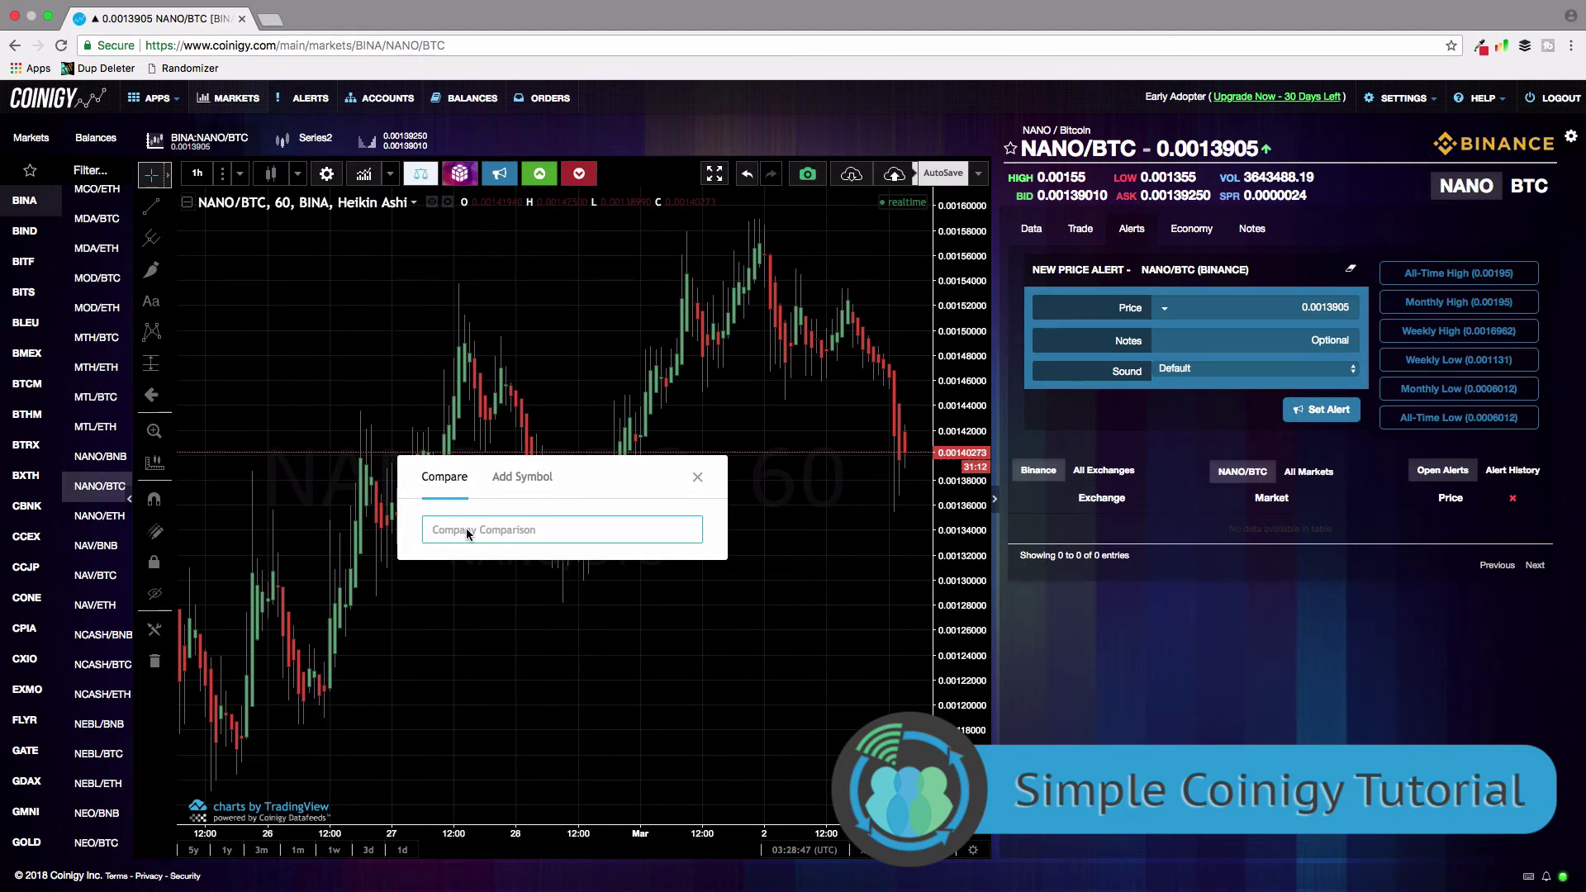
Reopen the Compare window set to compare against another symbol
click(526, 477)
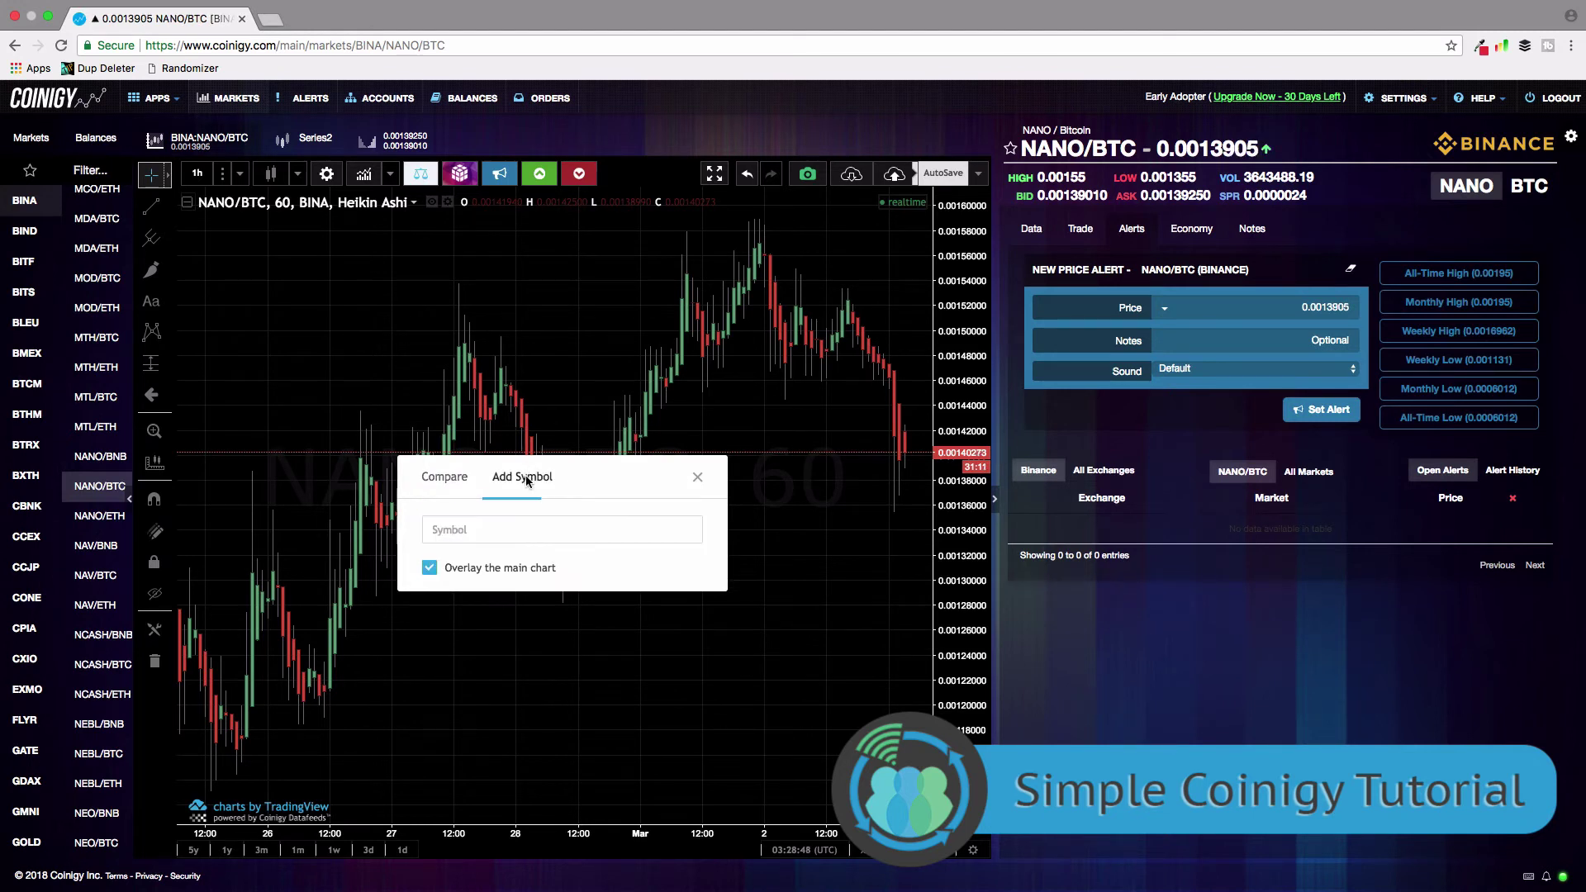
click(696, 479)
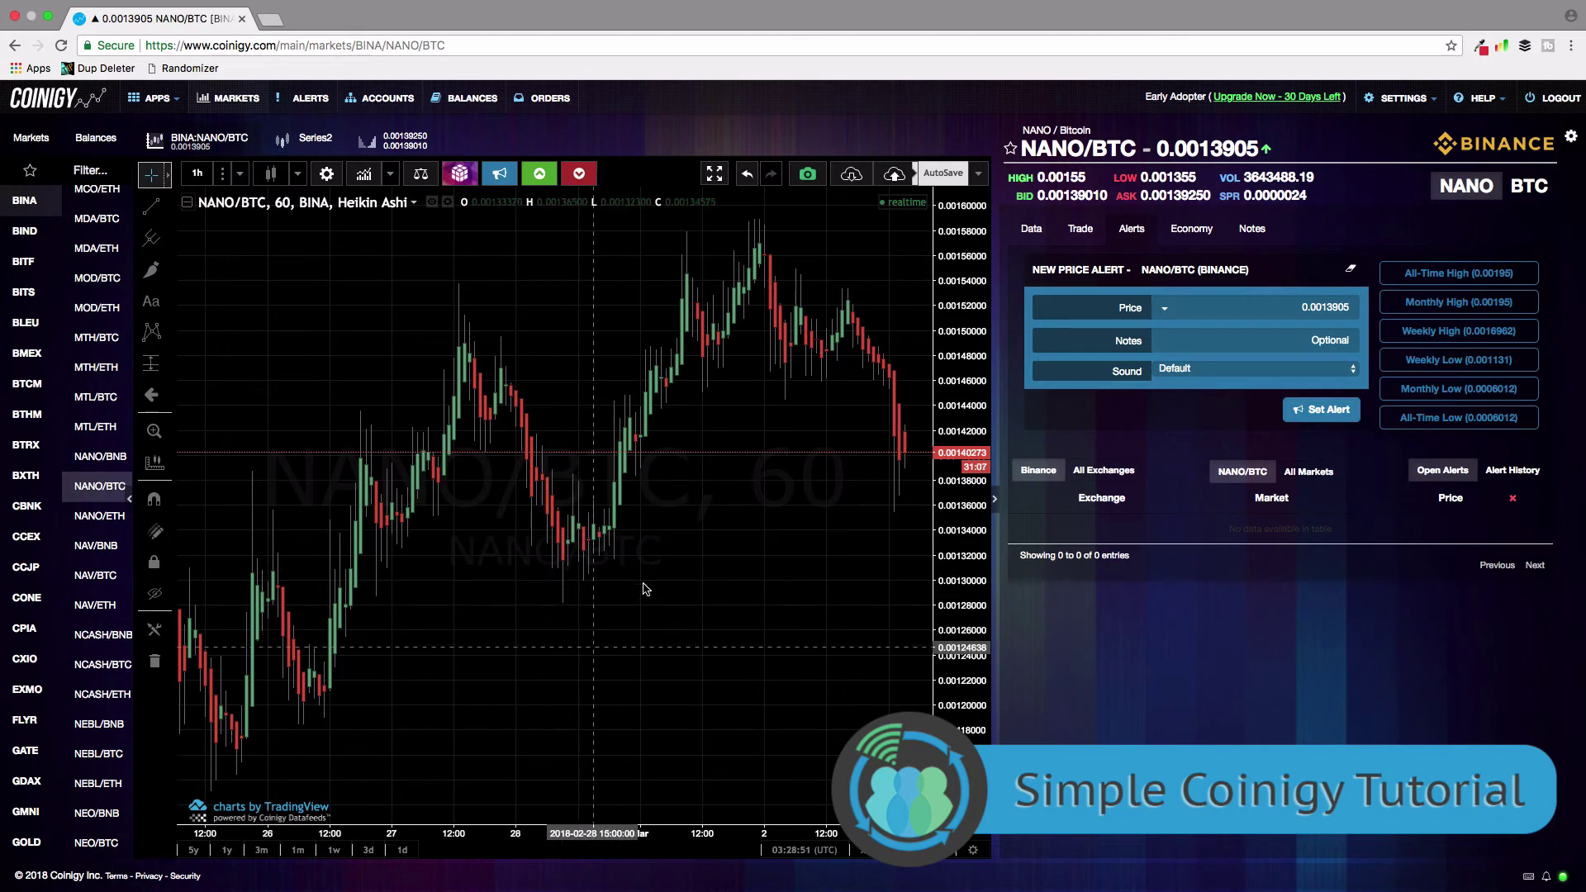
click(420, 173)
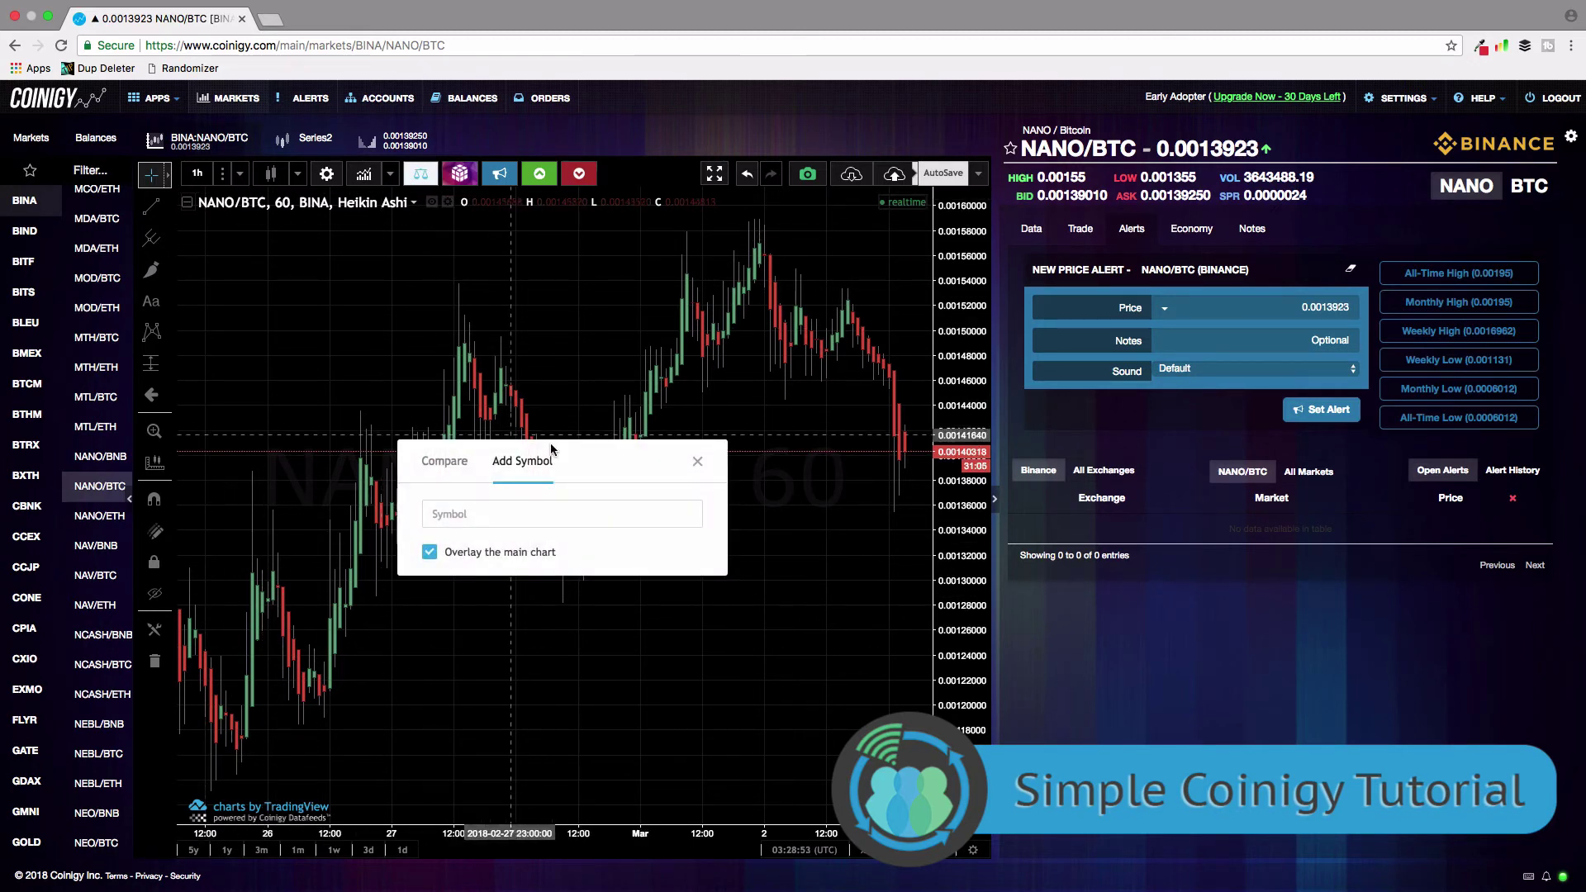
click(423, 464)
Search for BINA:WTC and add BINA:WTC/BTC as a comparison series
click(457, 517)
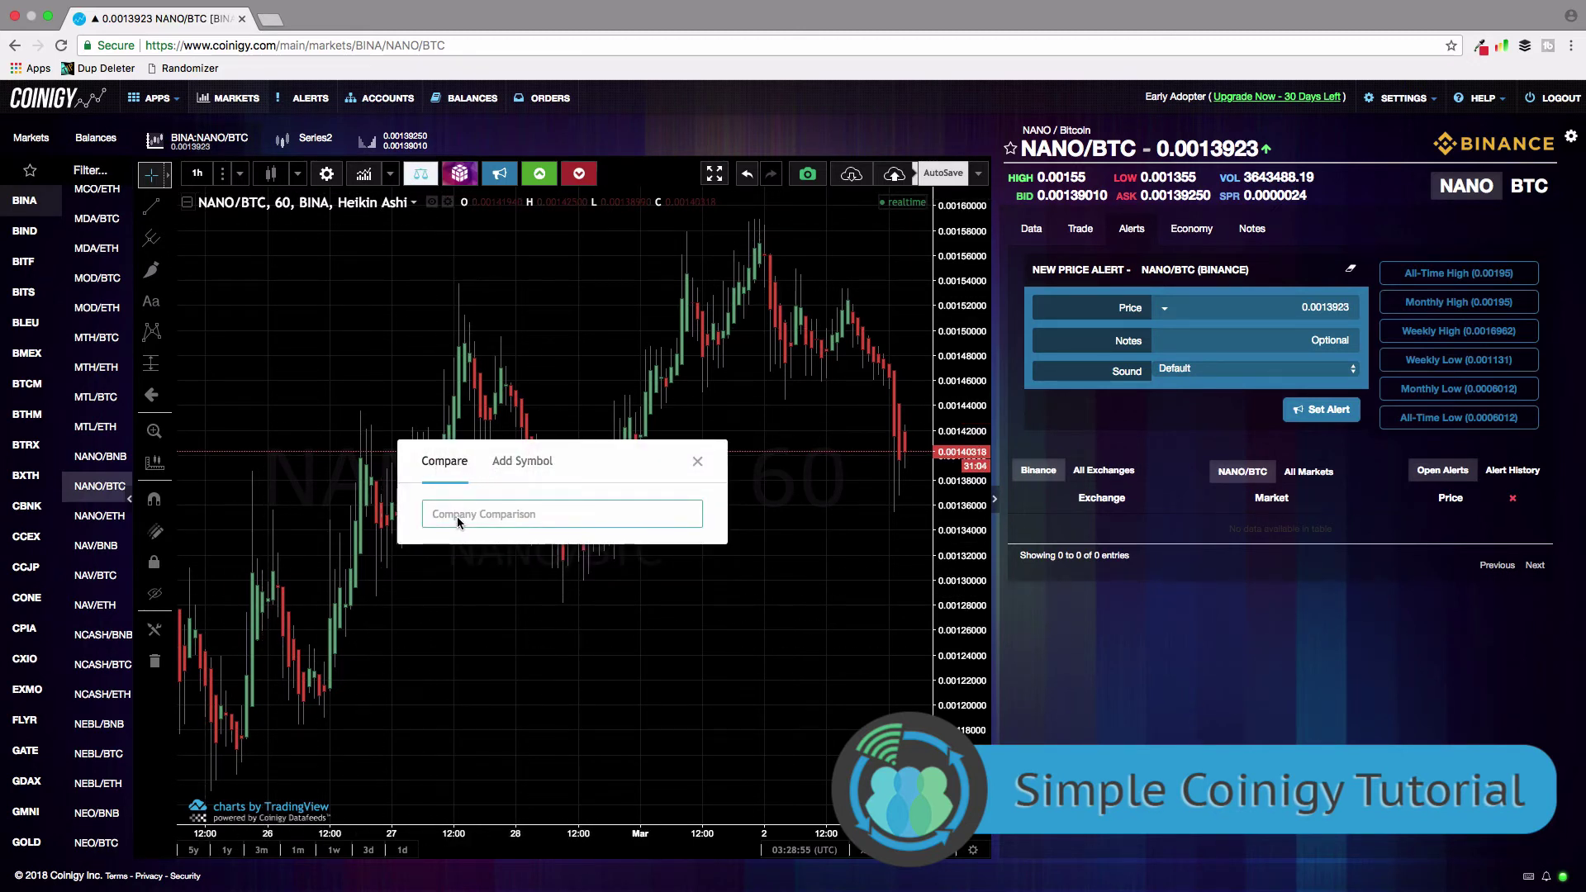
text(BINA)
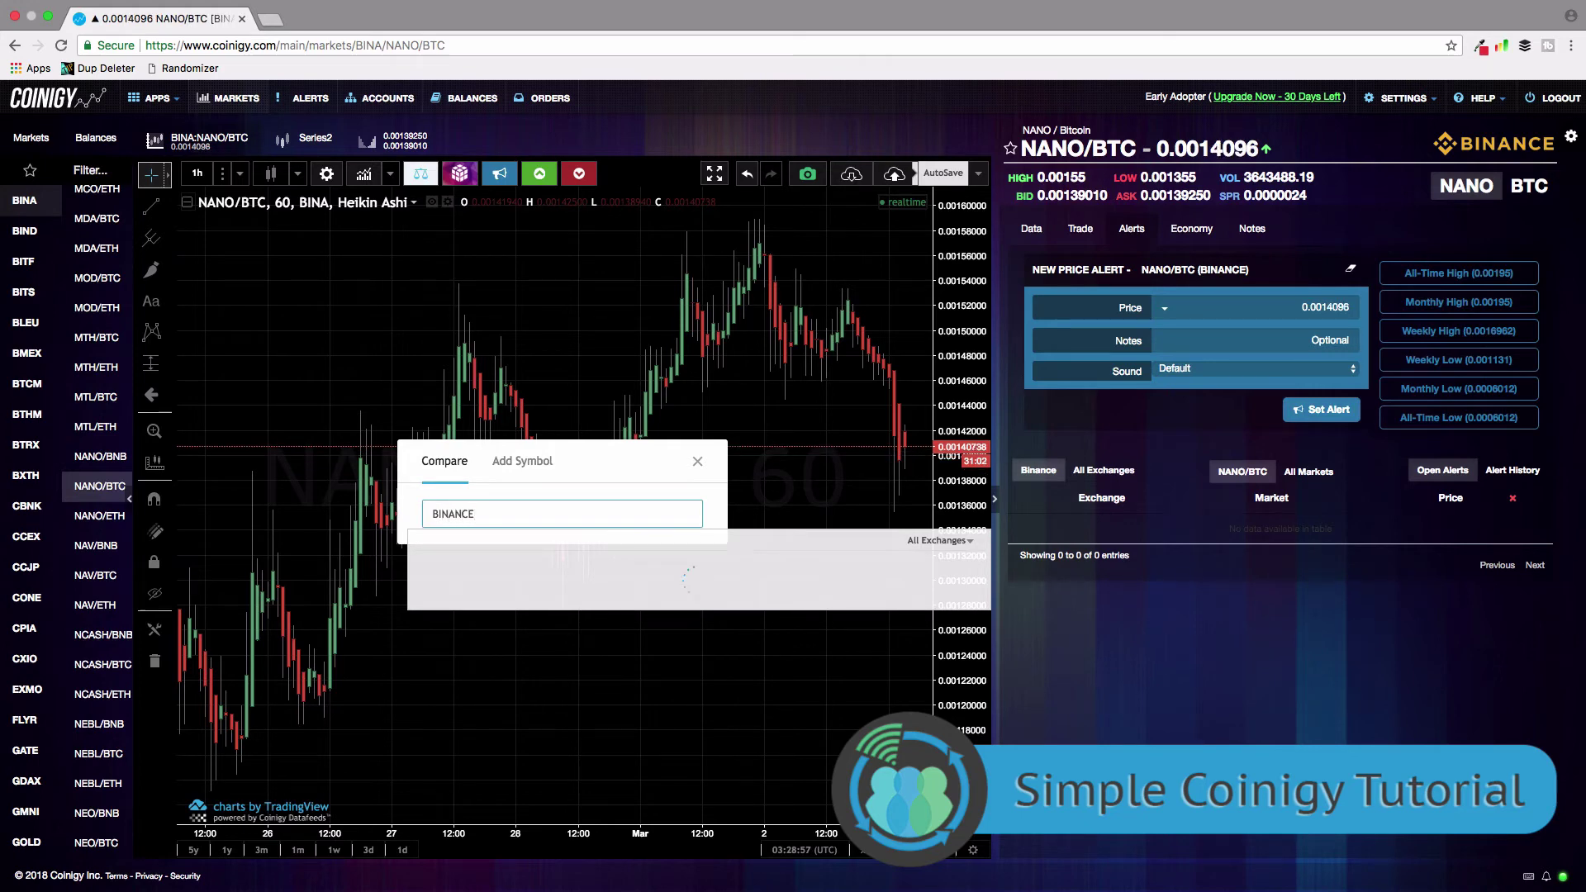
text(NCE)
key(BackSpace)
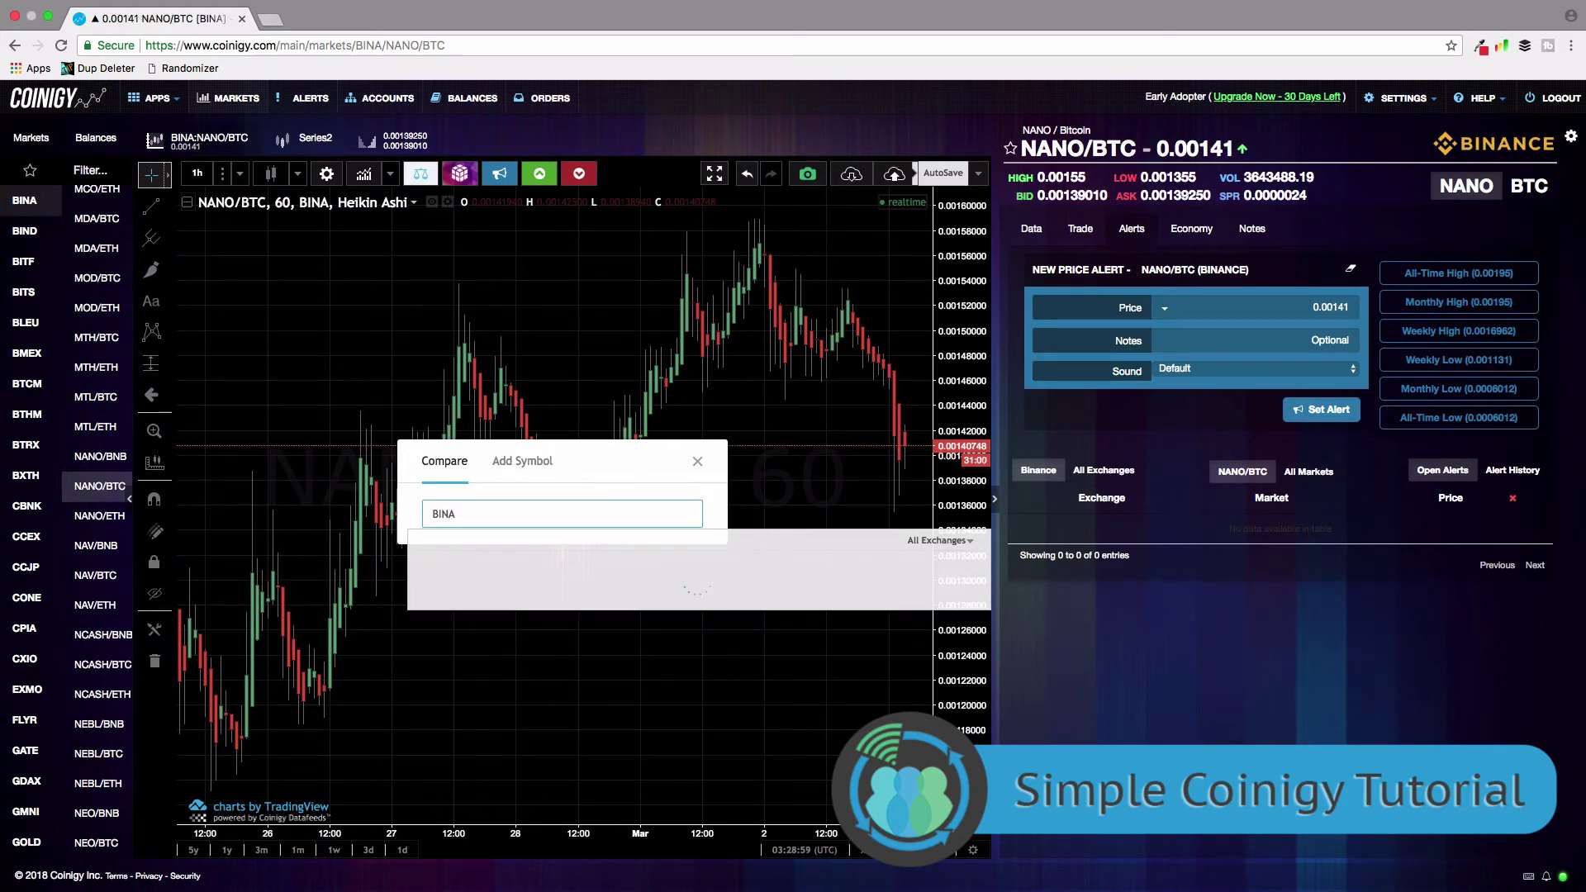
scroll(568, 625, down, 2)
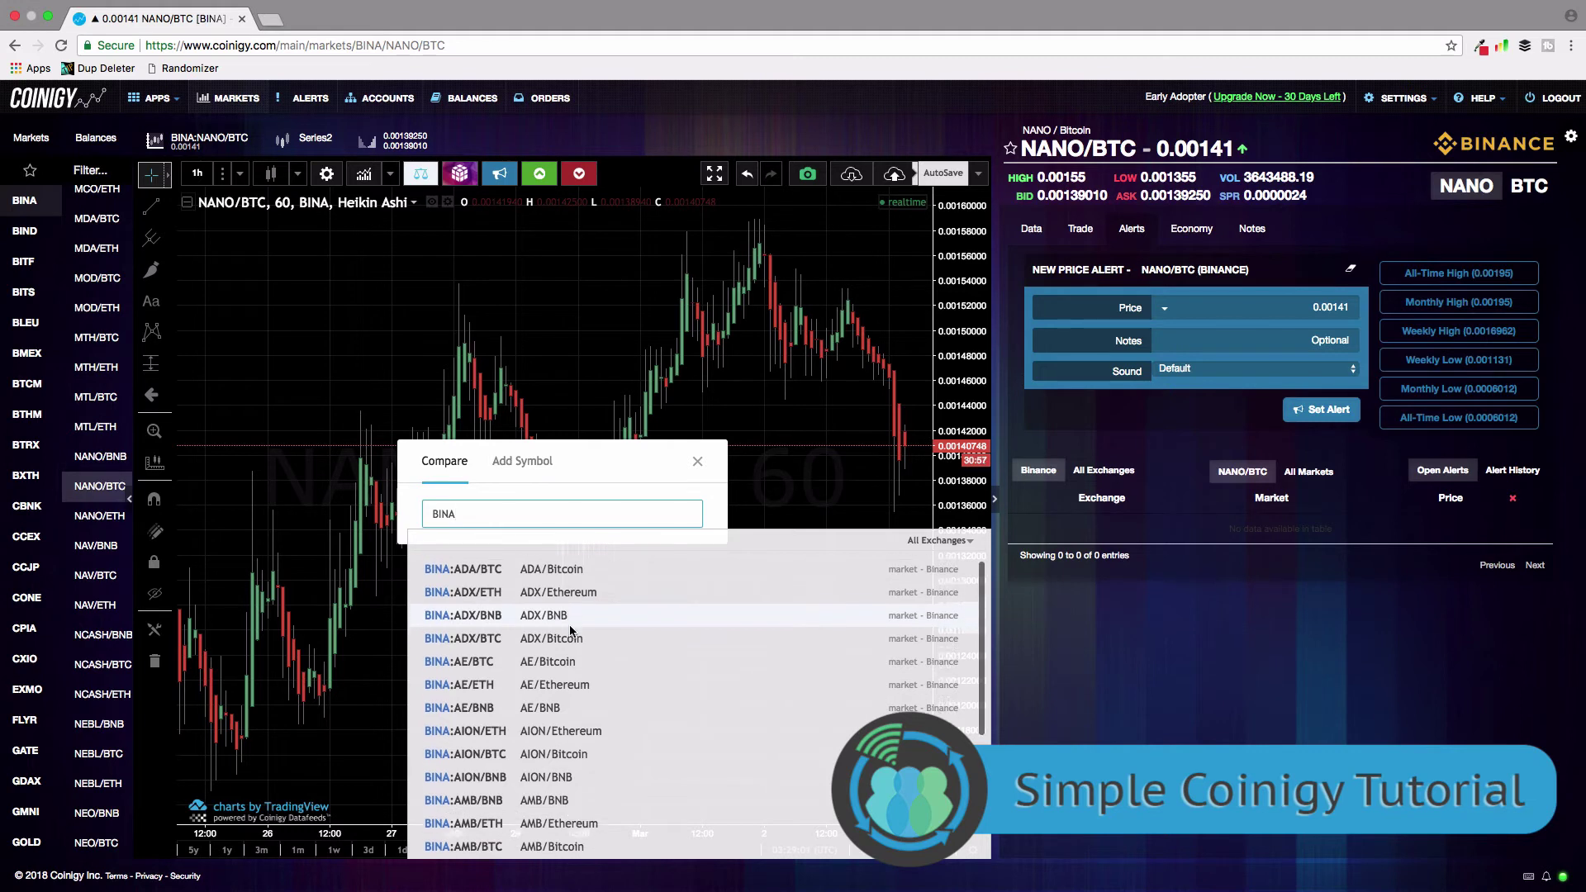
scroll(555, 710, down, 5)
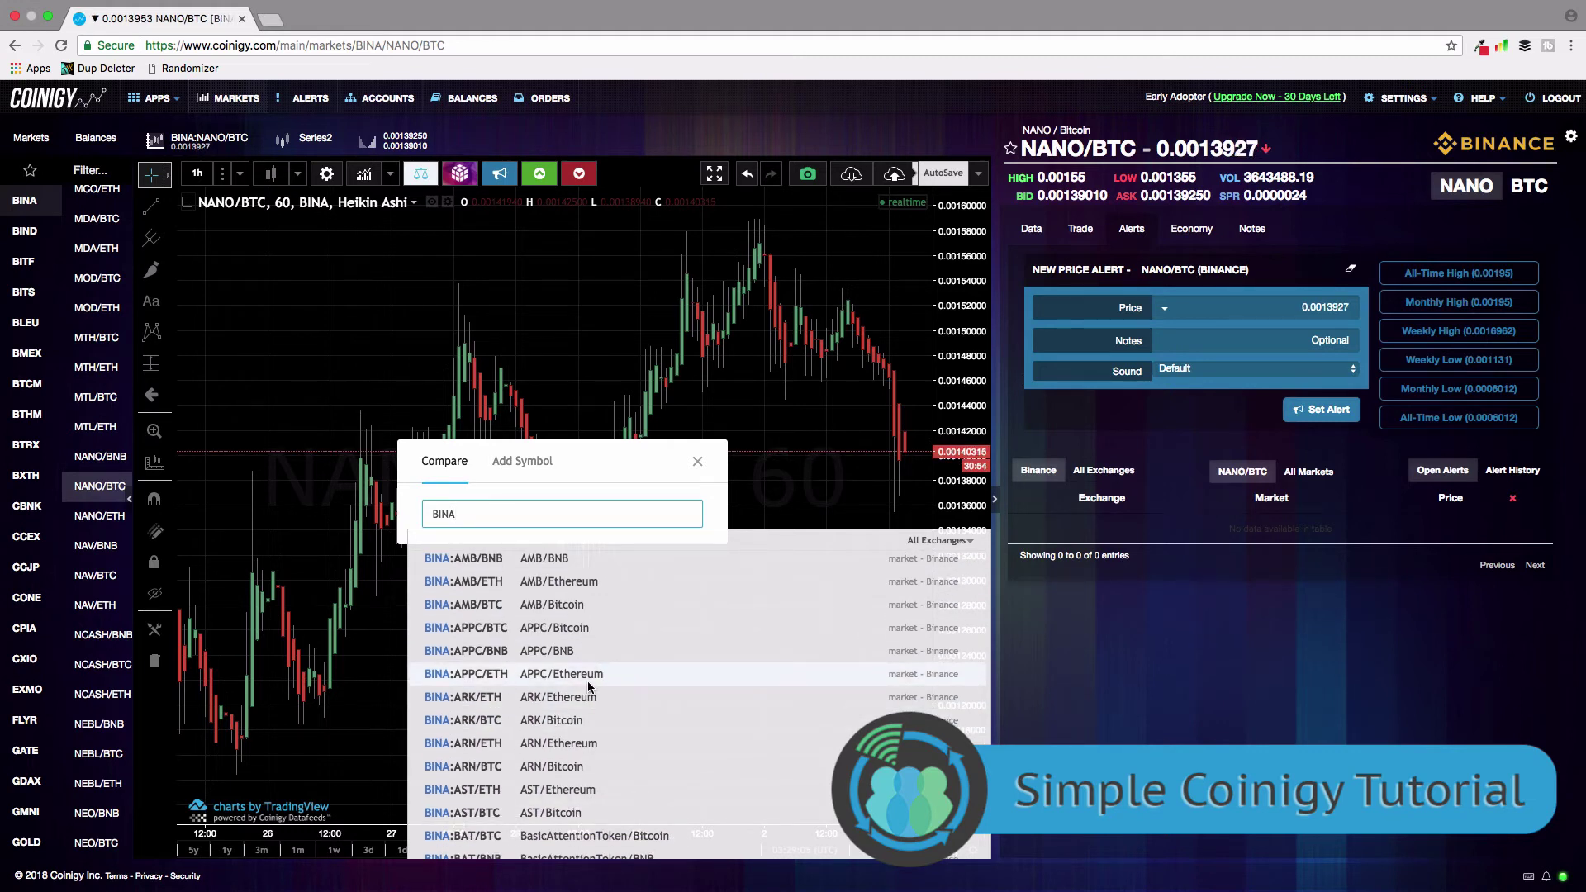
scroll(684, 628, up, 1)
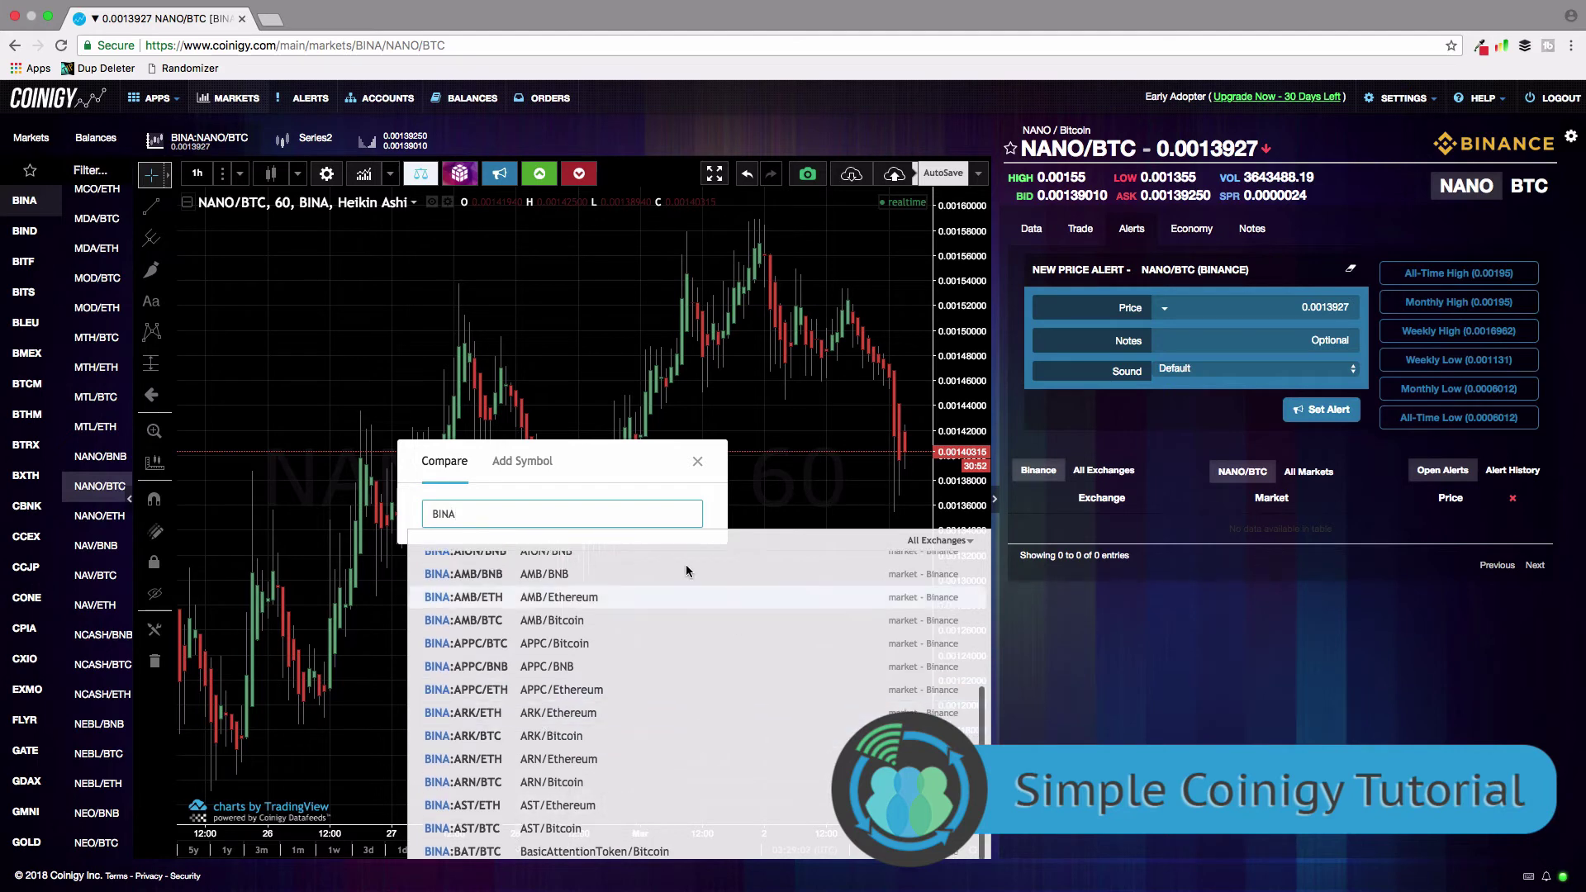
scroll(696, 616, down, 1)
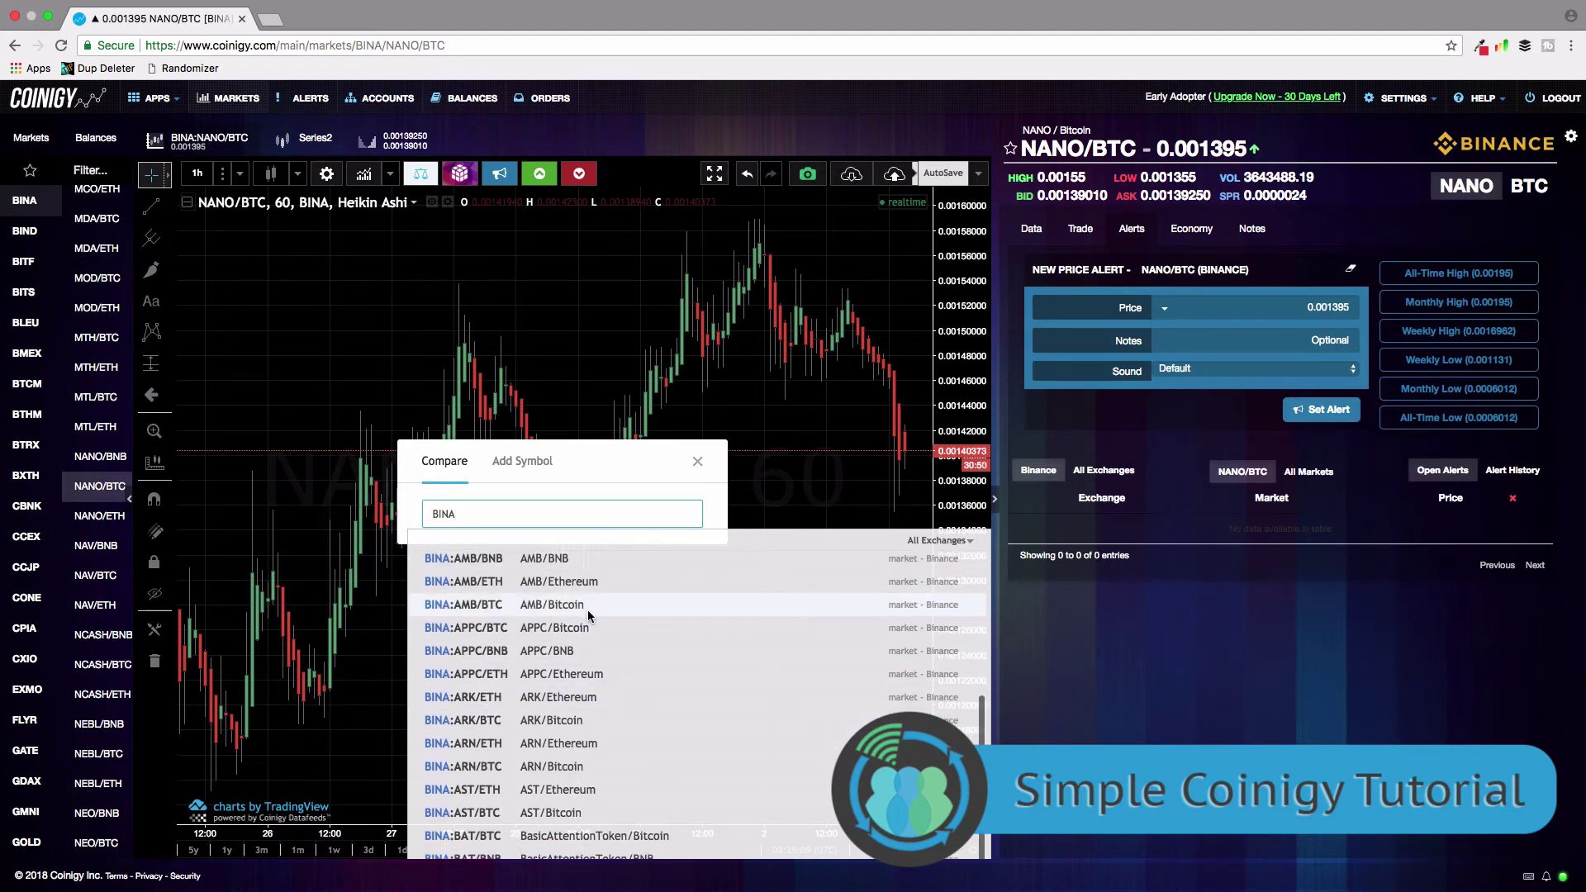
text(:WTC)
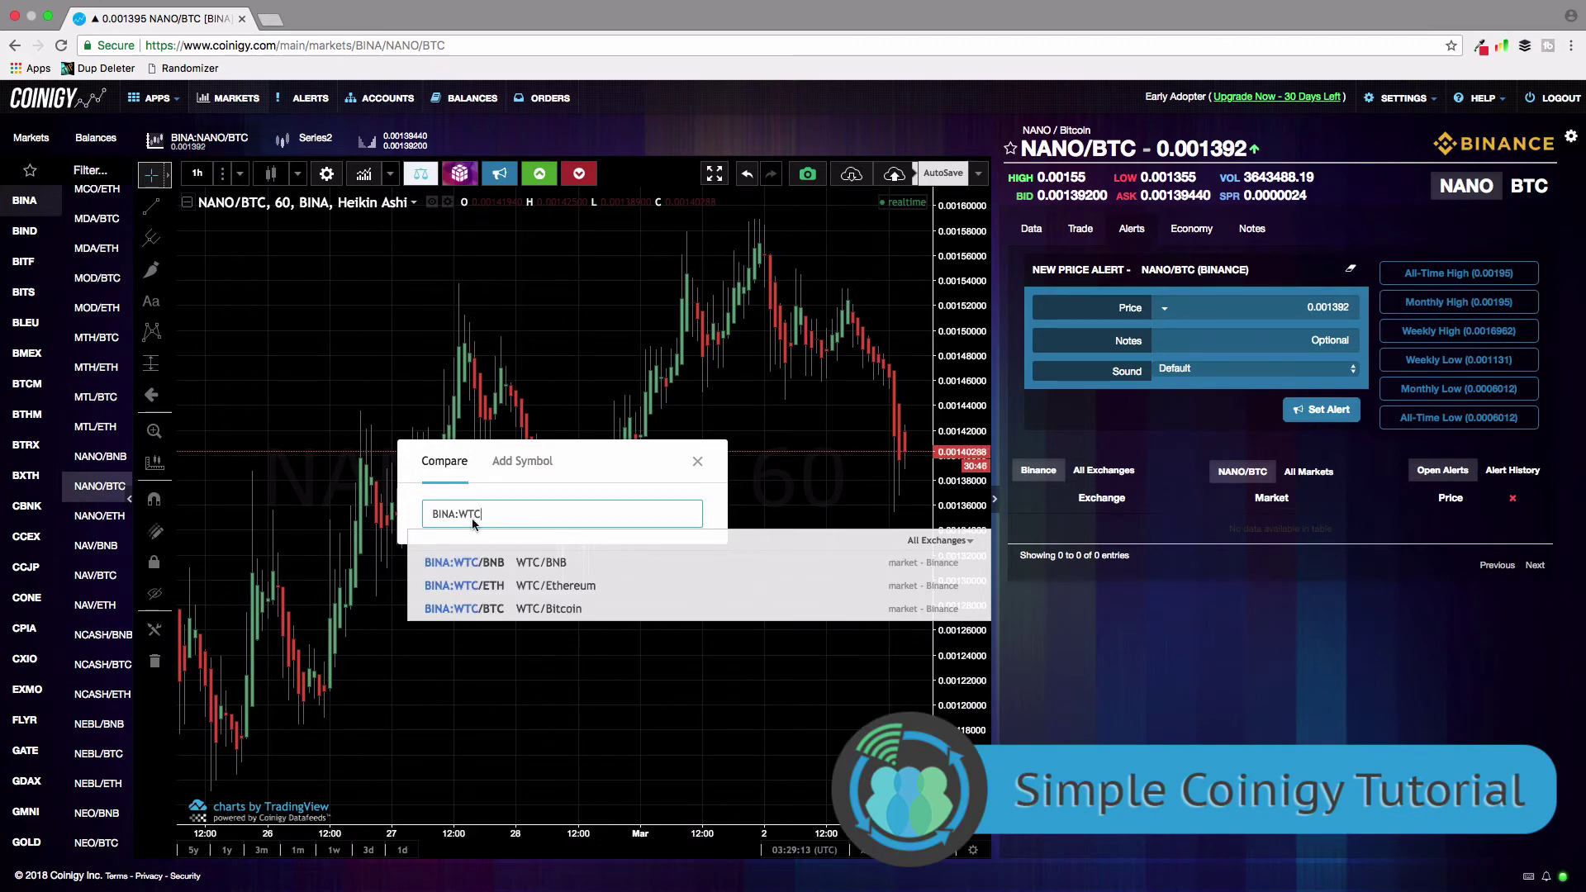
click(498, 608)
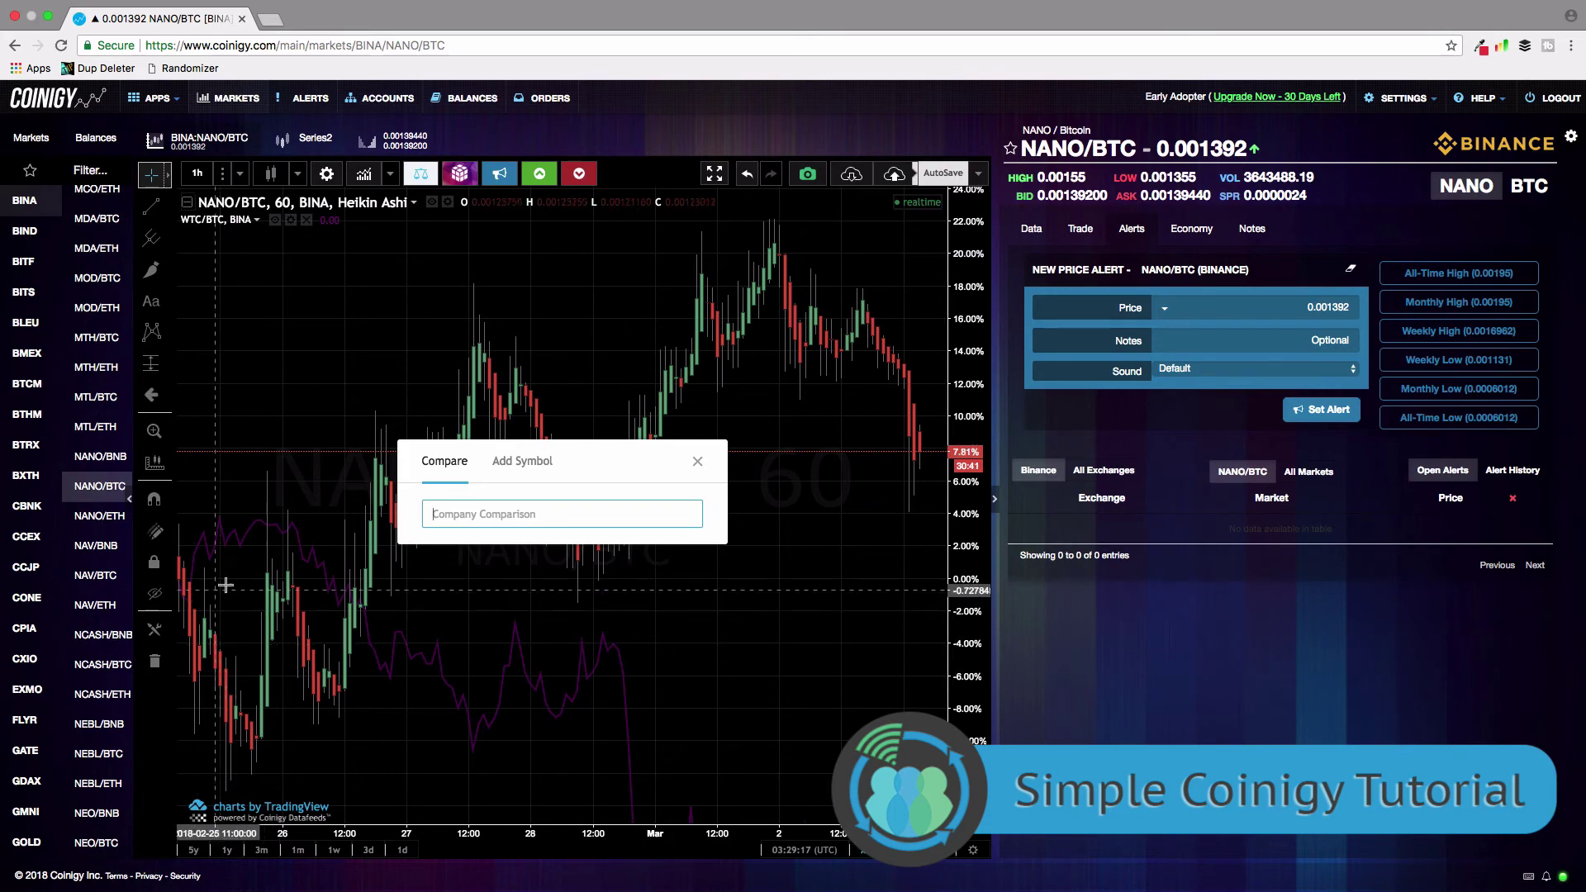
Close the Compare dialog and zoom the chart out to a wider range
click(698, 460)
scroll(811, 581, down, 5)
scroll(811, 583, up, 2)
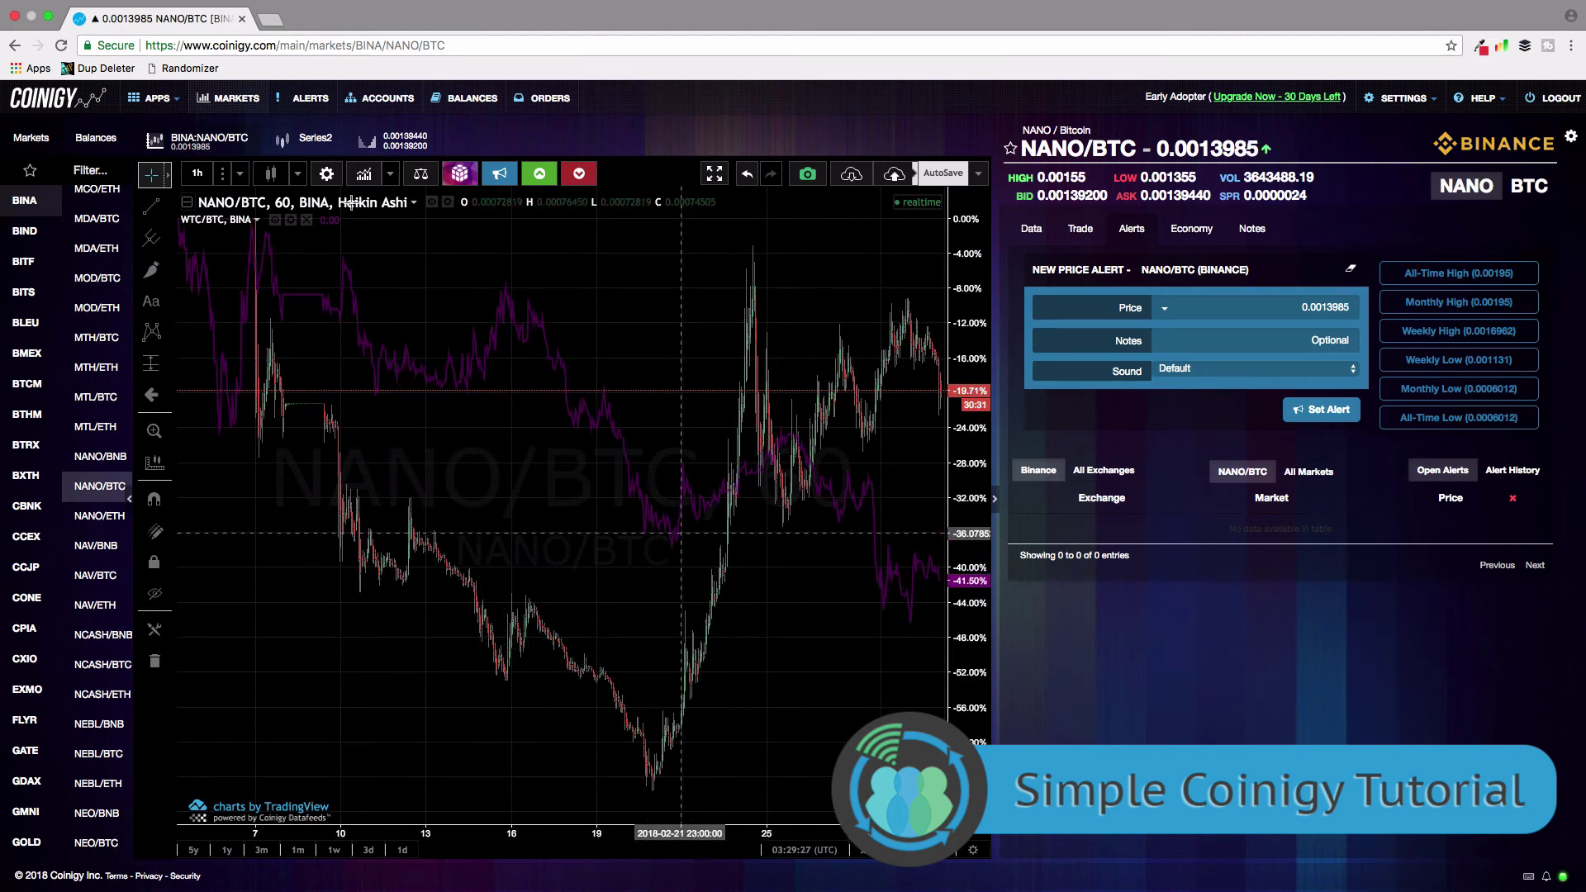
click(460, 175)
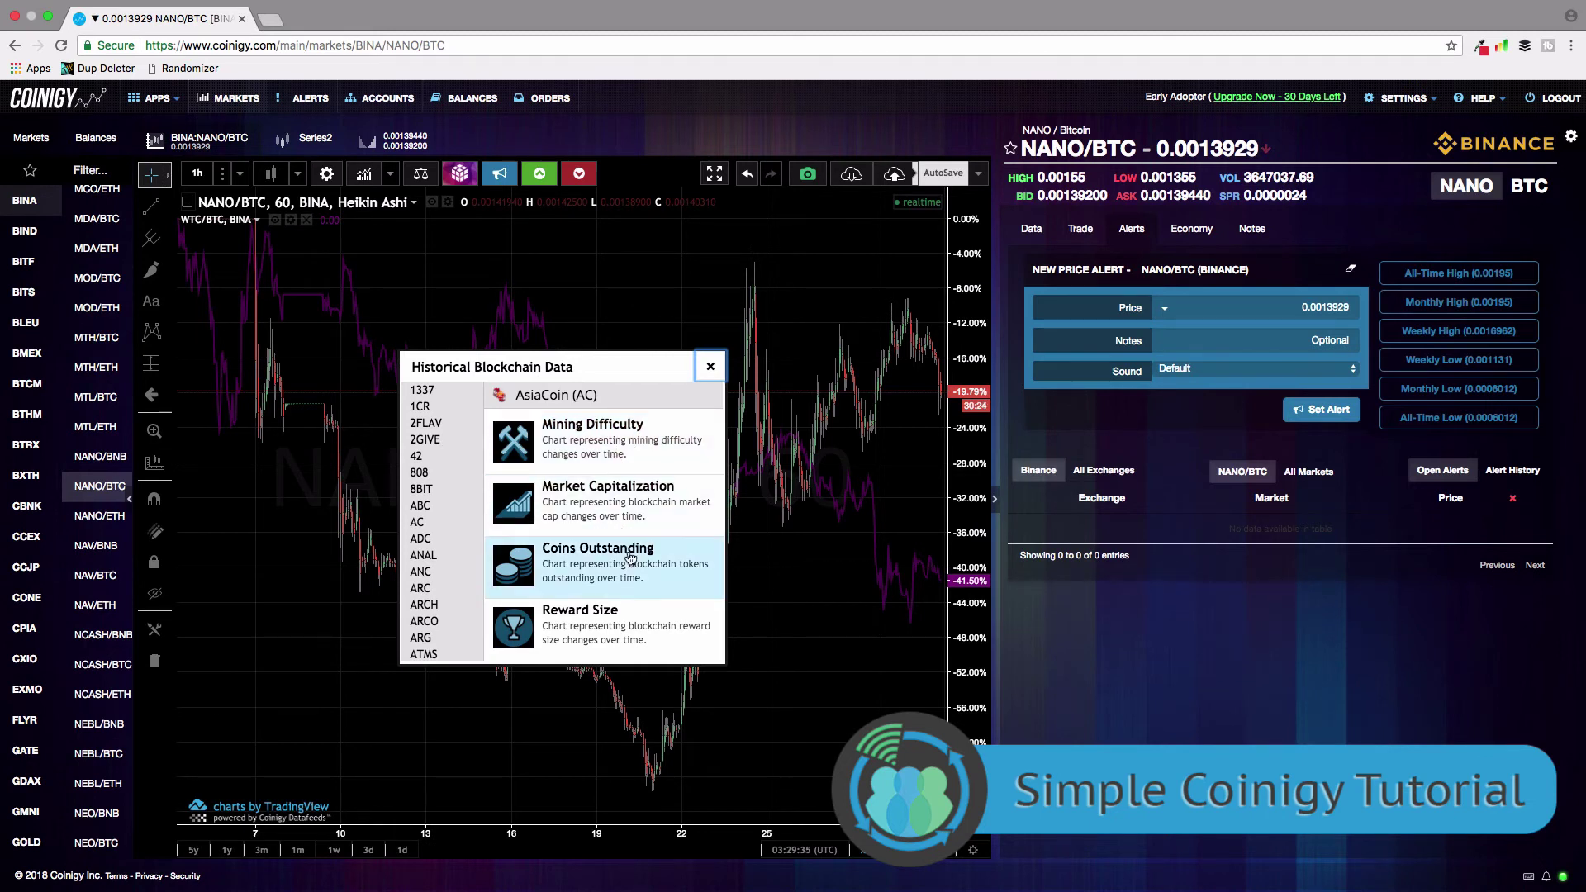
scroll(436, 554, down, 20)
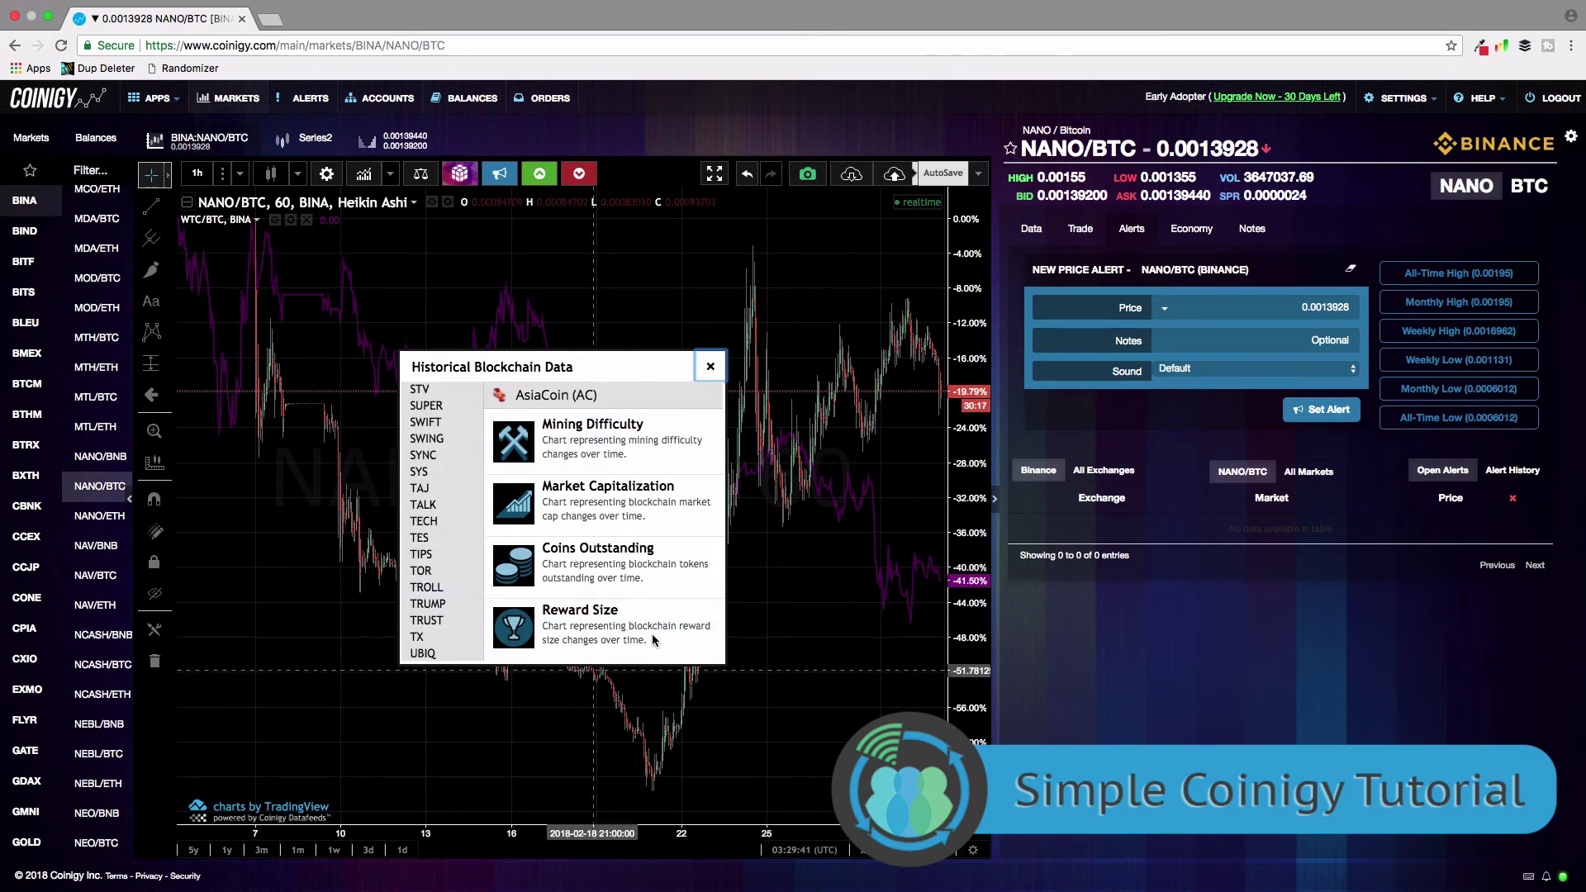
click(710, 366)
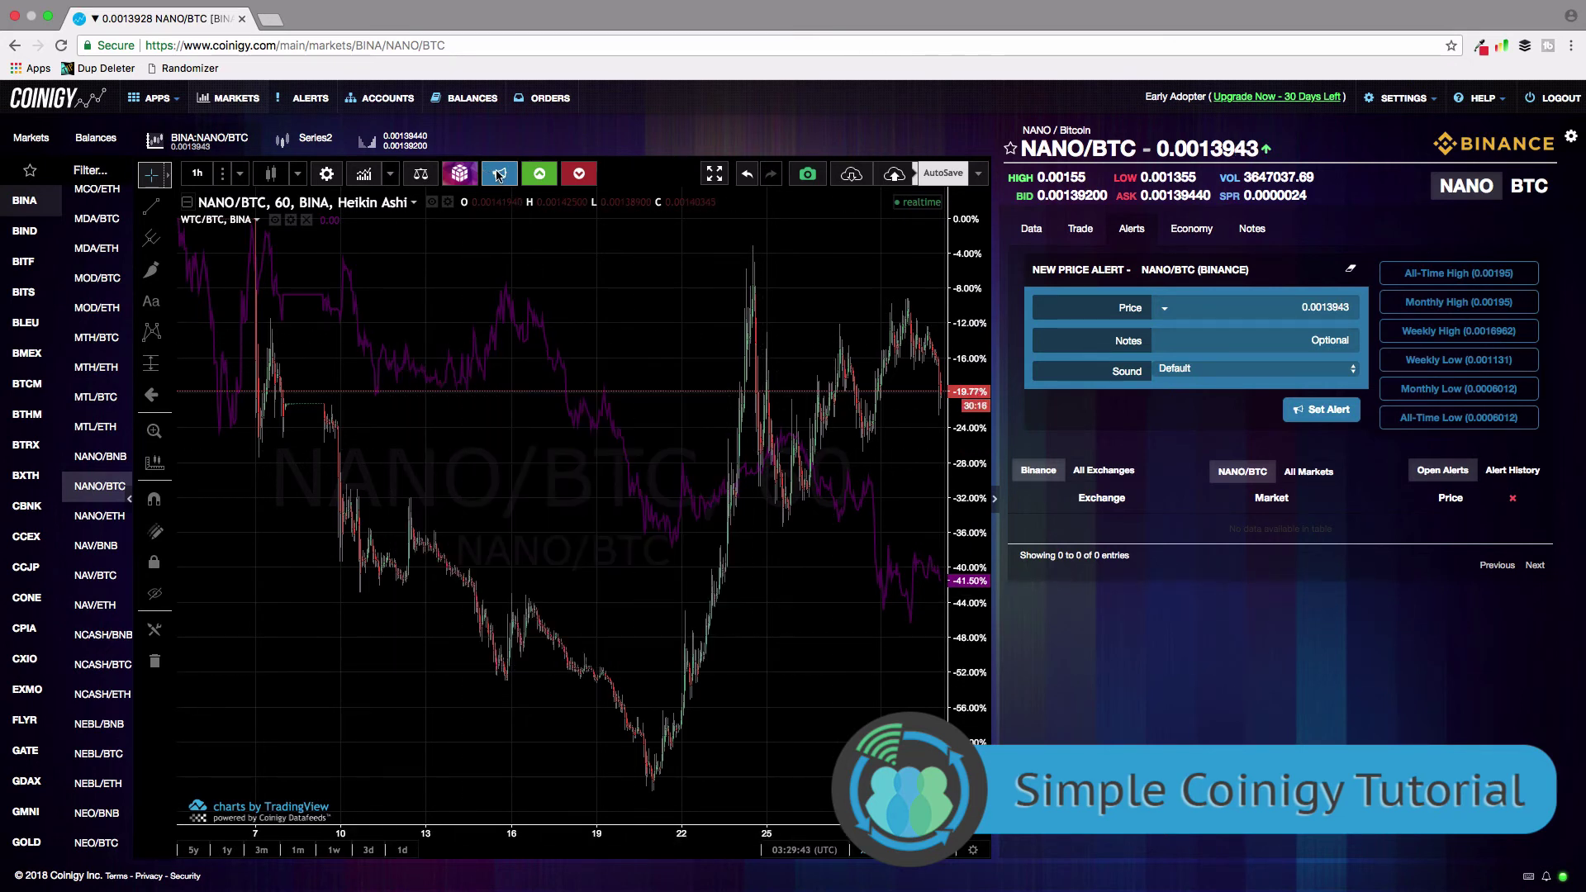
Start a price alert at the current price and dismiss the insufficient-balance buy order error
click(499, 174)
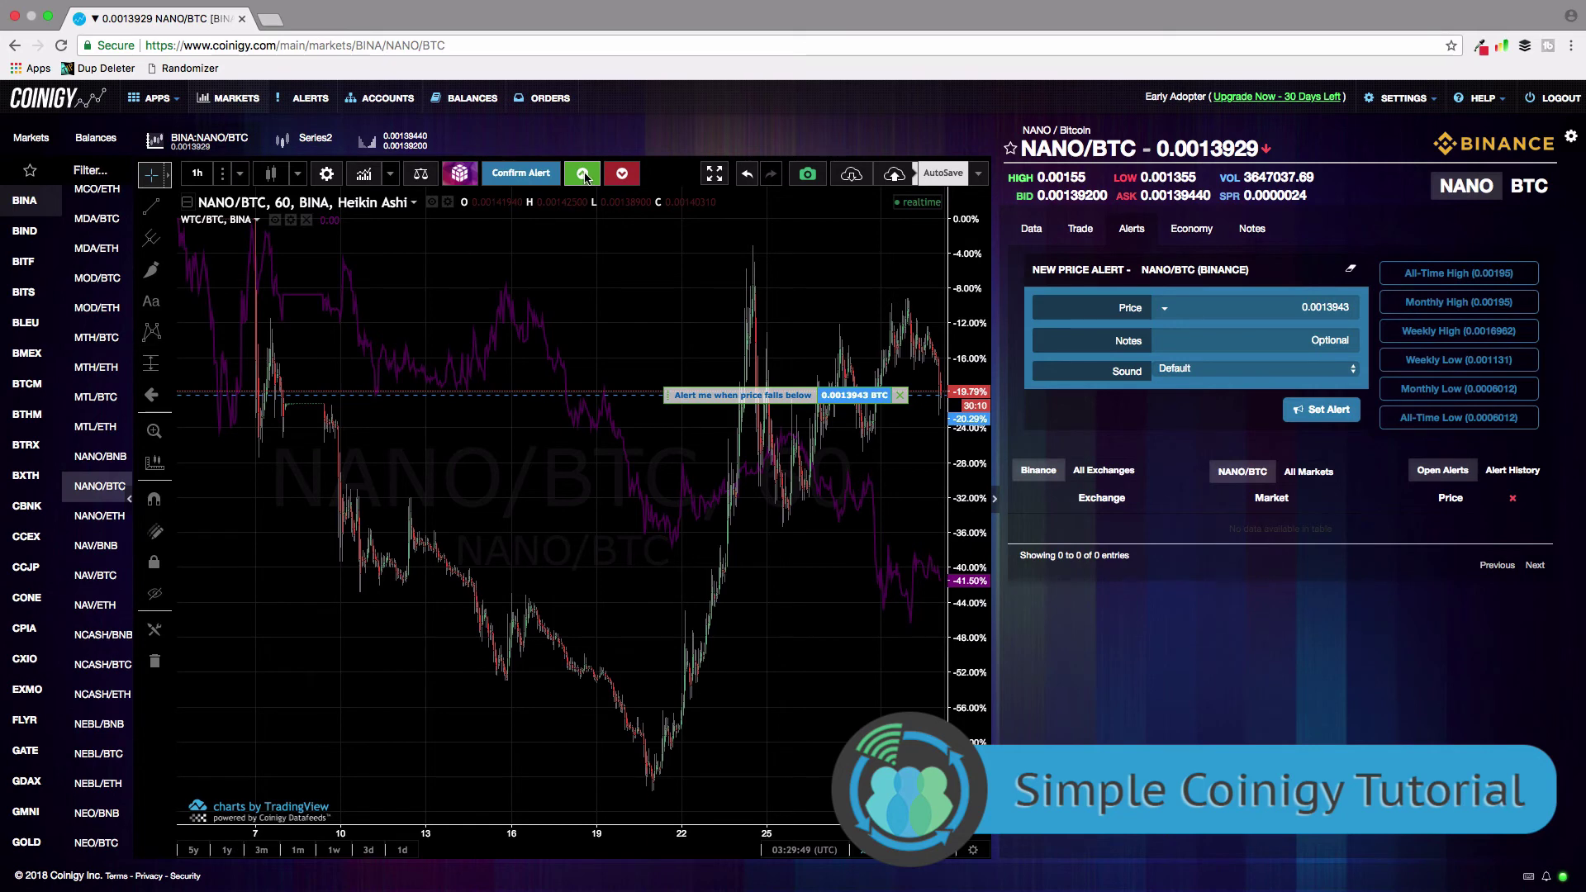
click(583, 175)
click(904, 281)
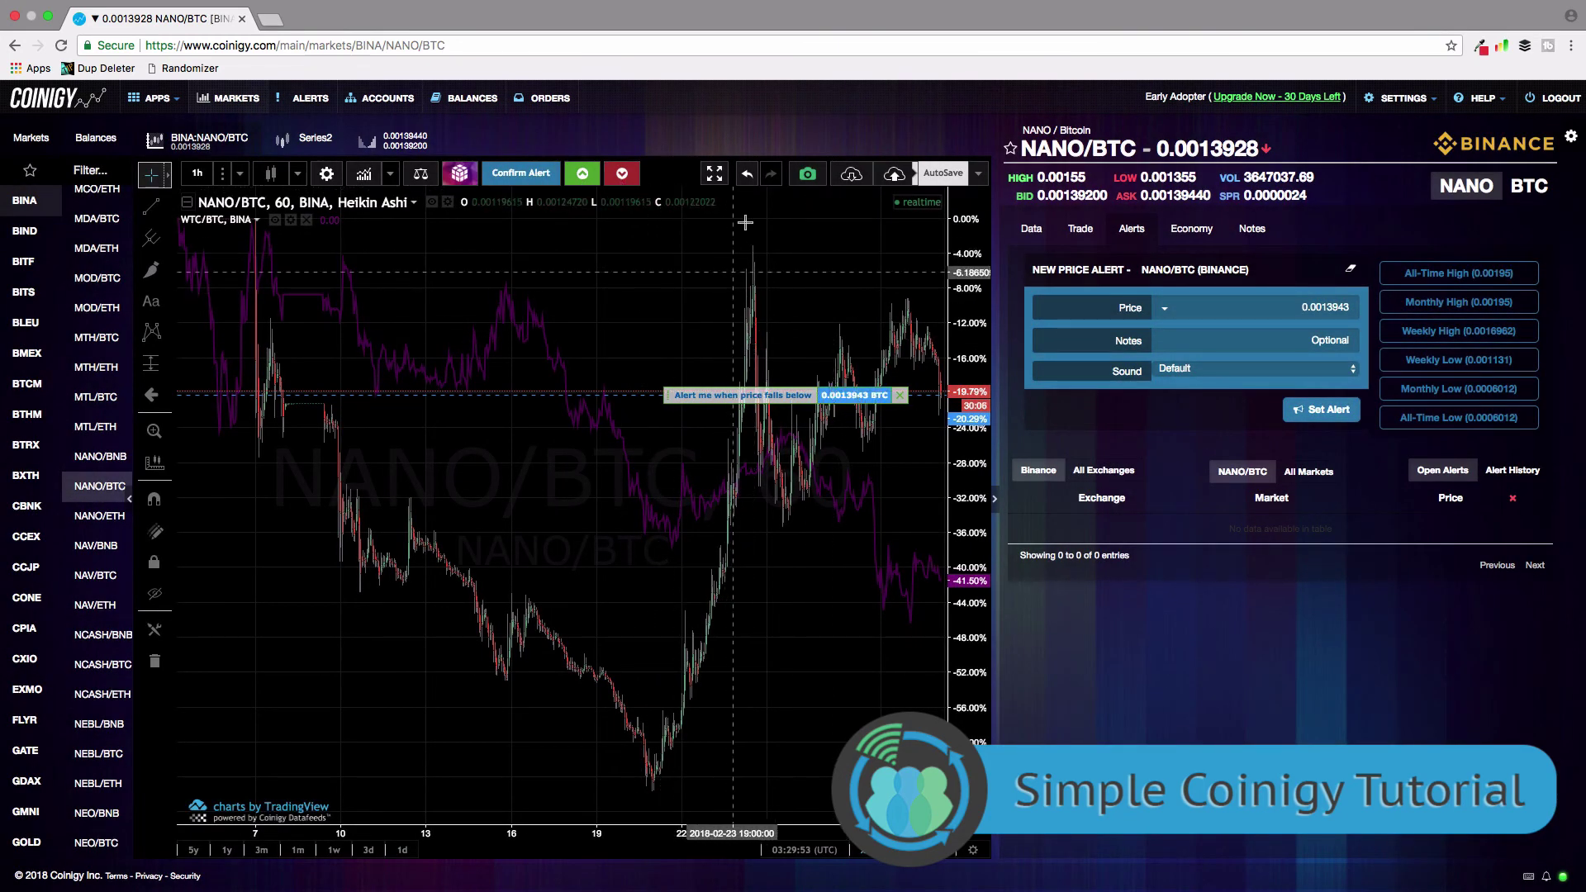
View the chart briefly in full screen, then save the chart layout
click(712, 174)
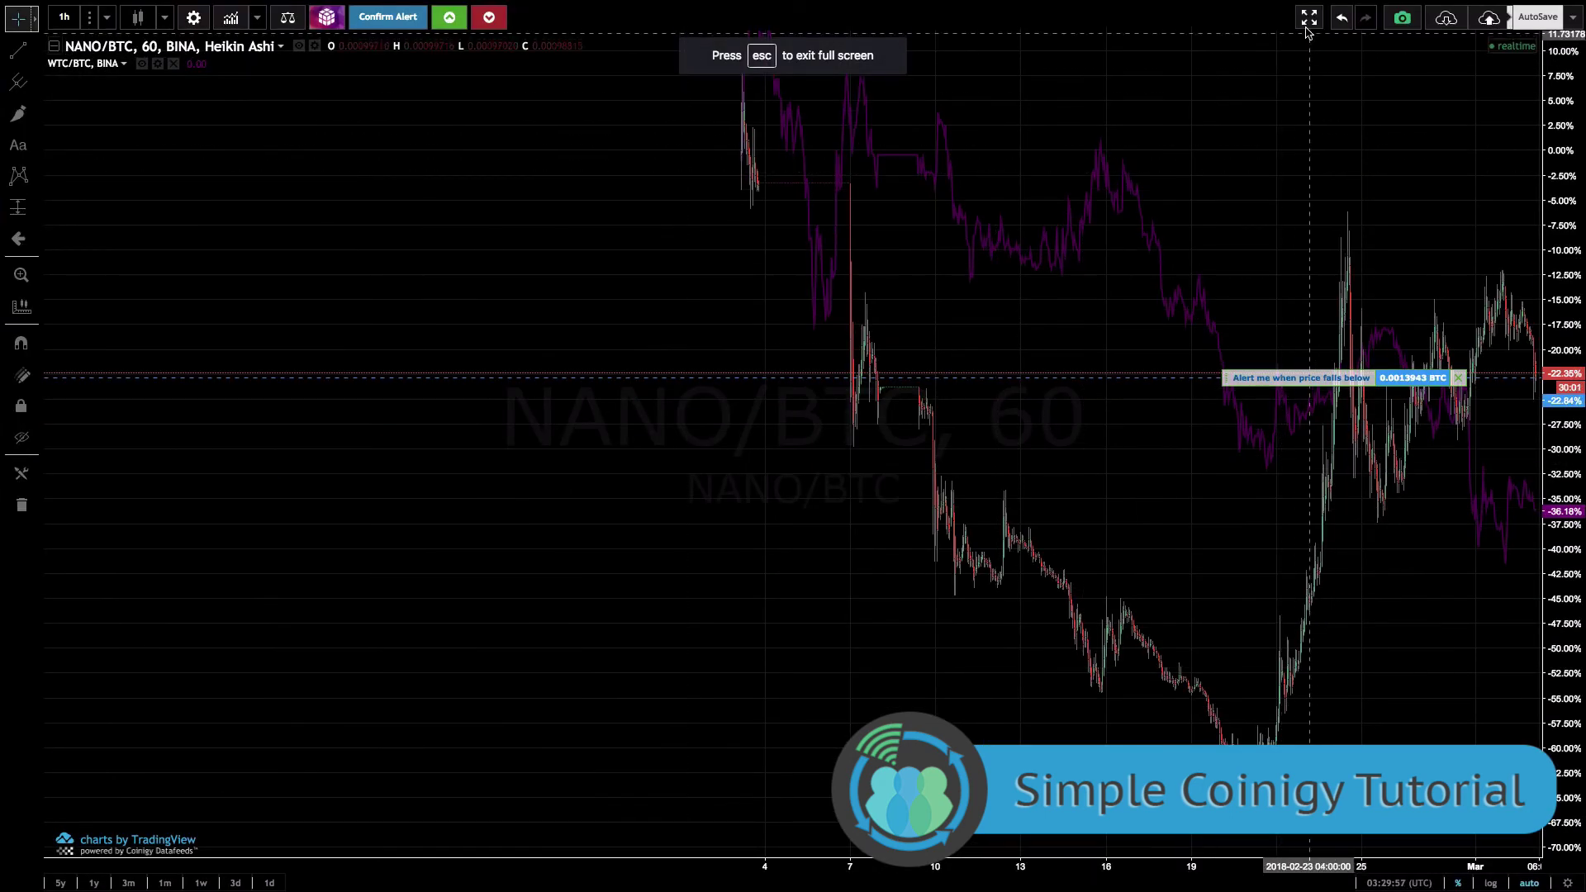
key(Escape)
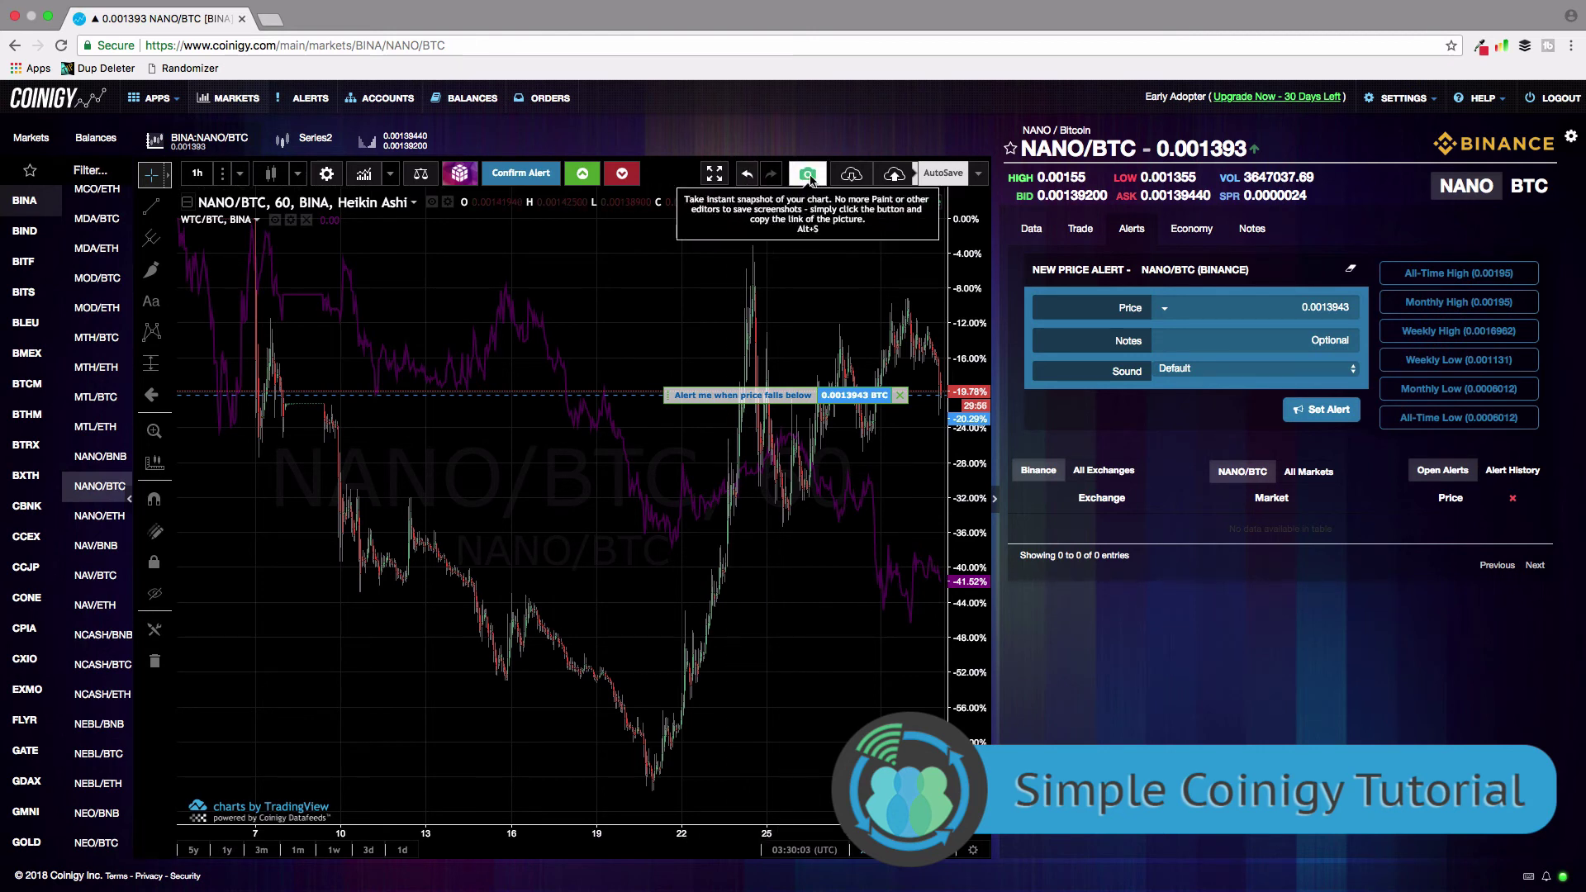
click(890, 176)
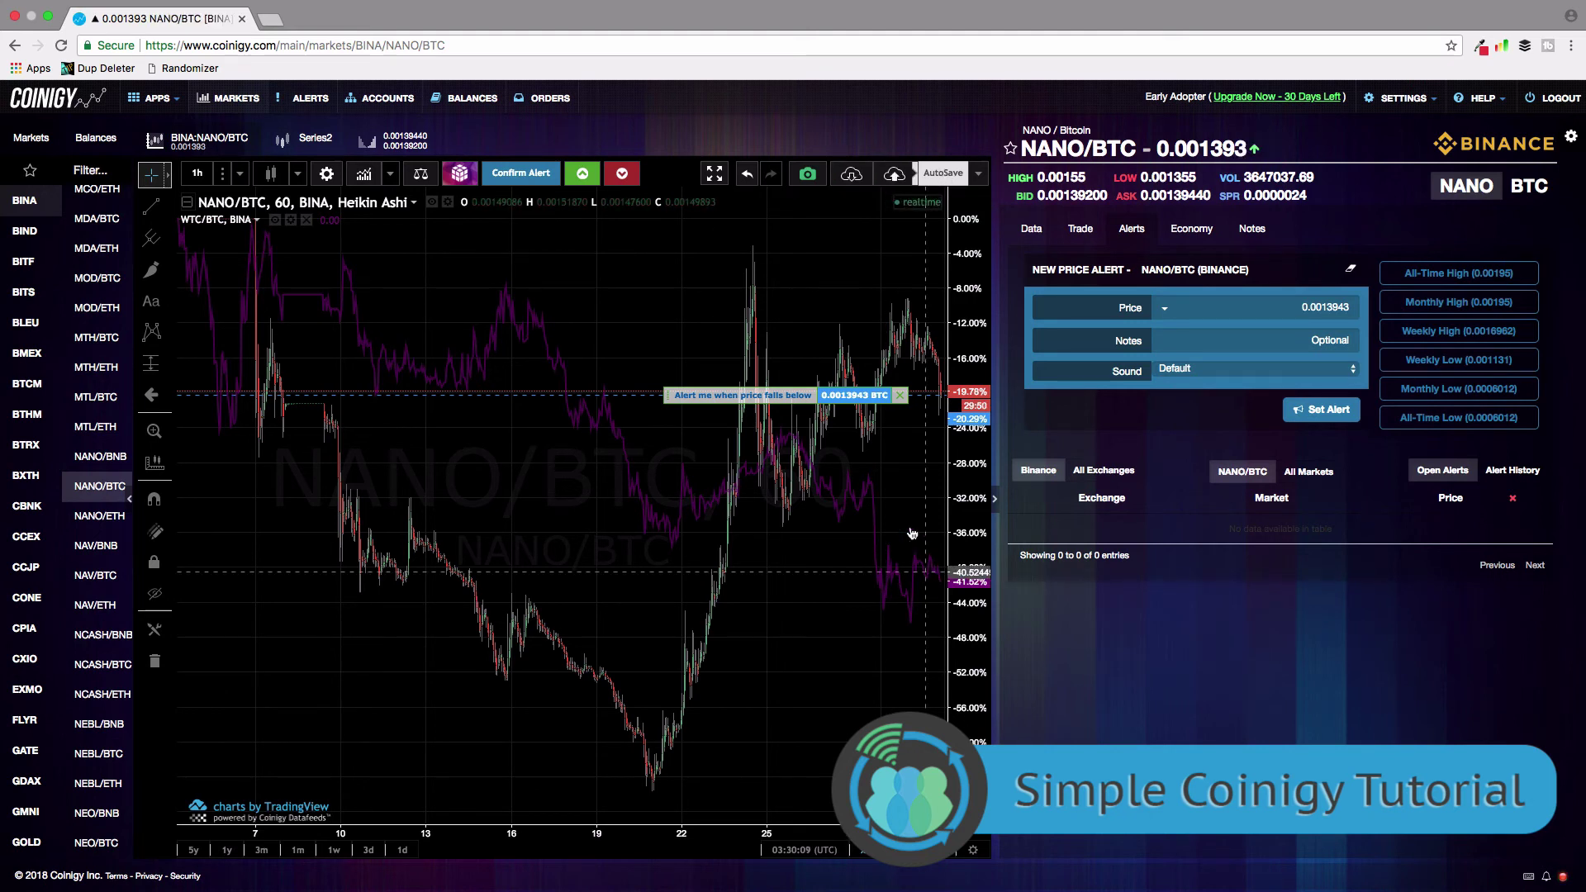